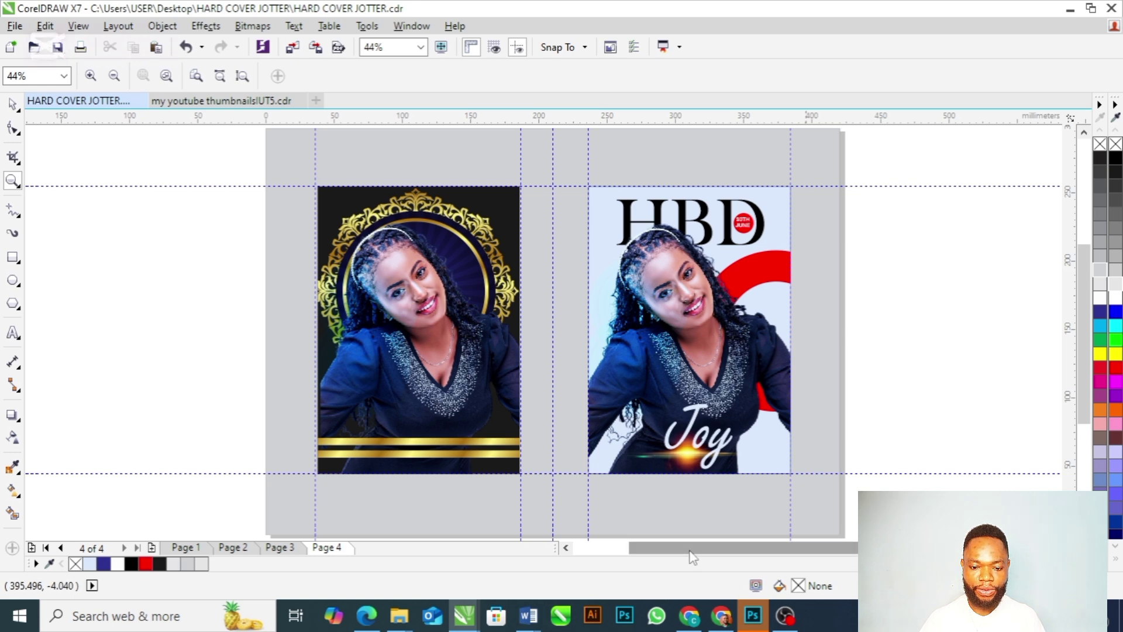
- Create a new A5 portrait document and add a rectangle matching the page size
key(space)
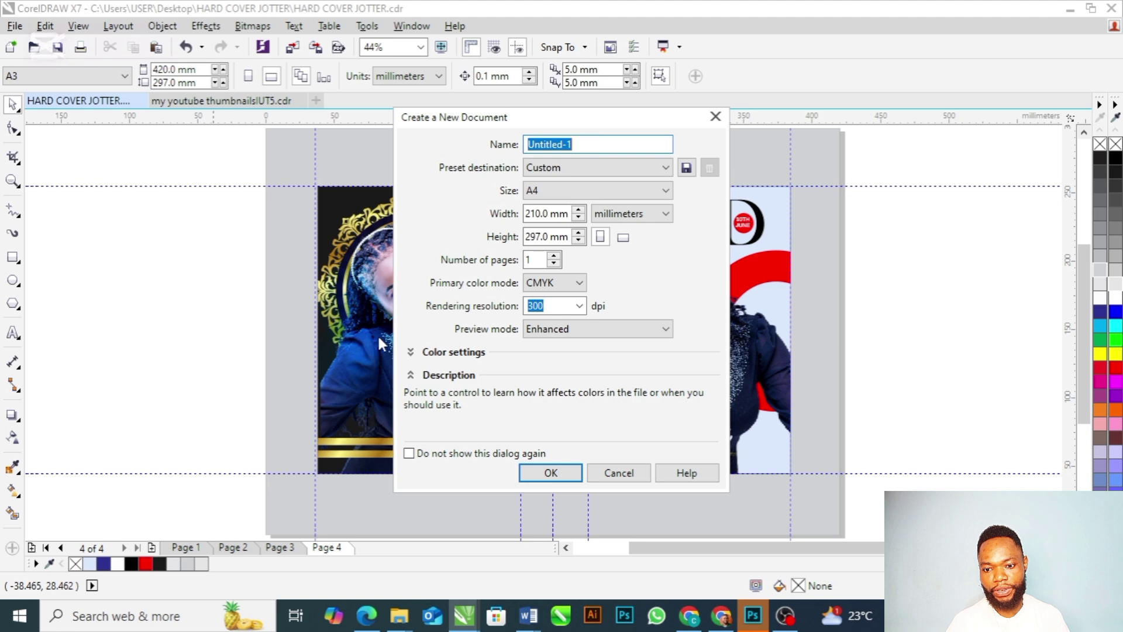
click(665, 193)
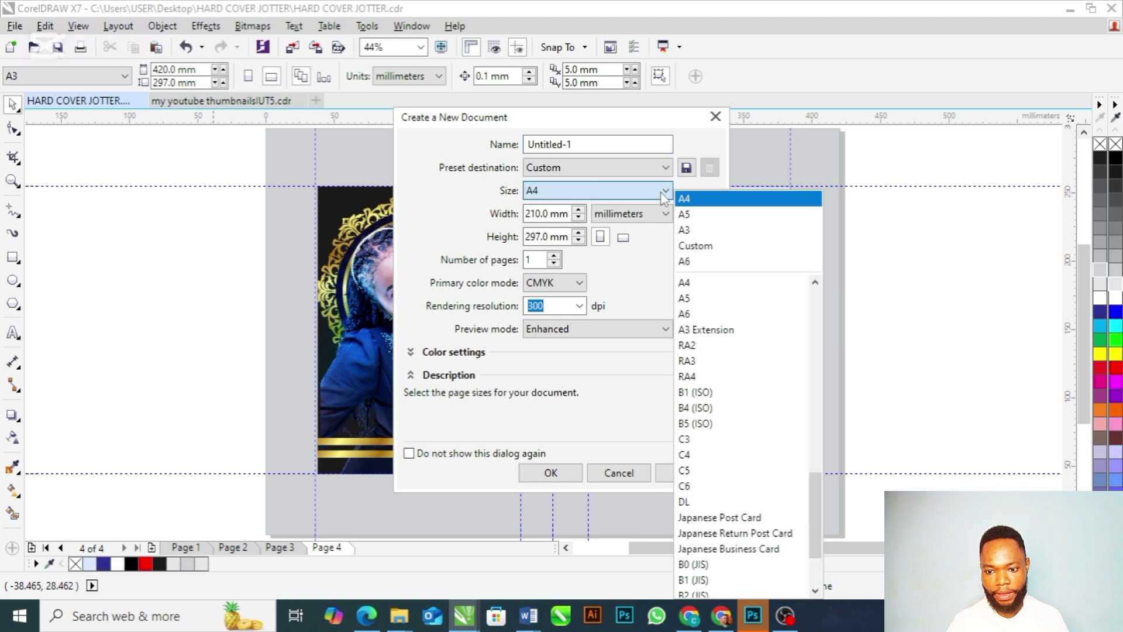
click(686, 218)
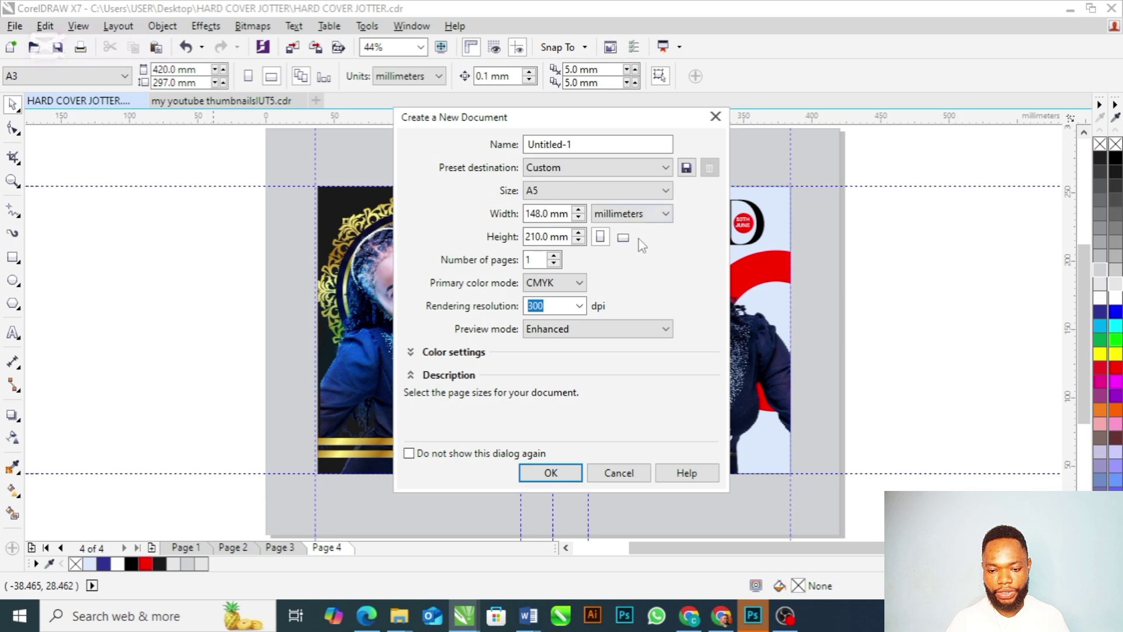
click(556, 473)
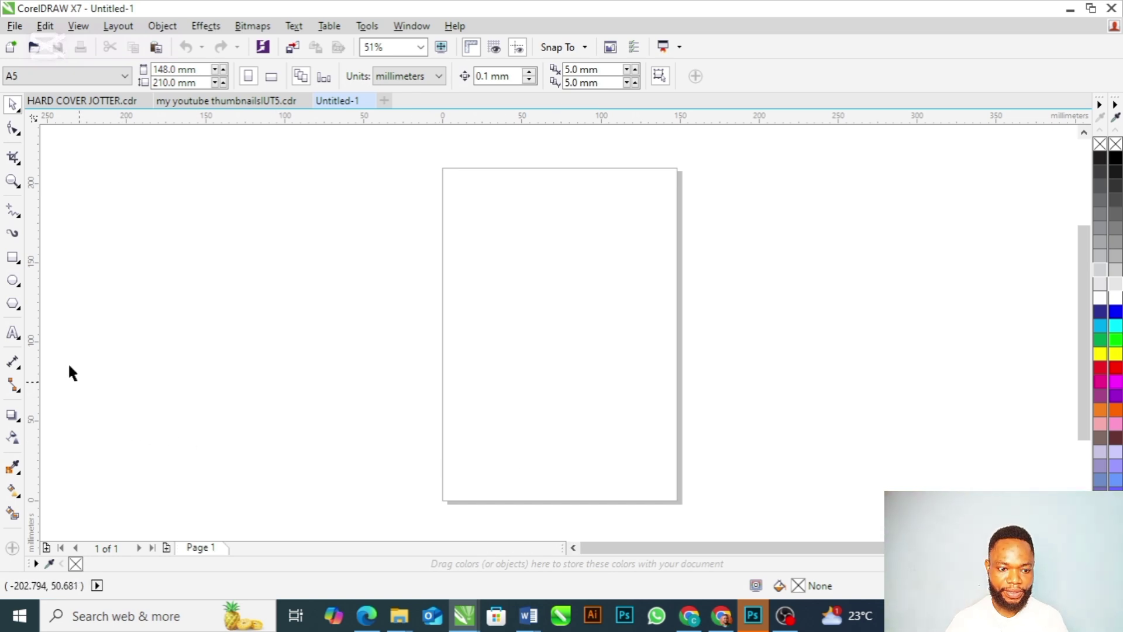
double_click(13, 257)
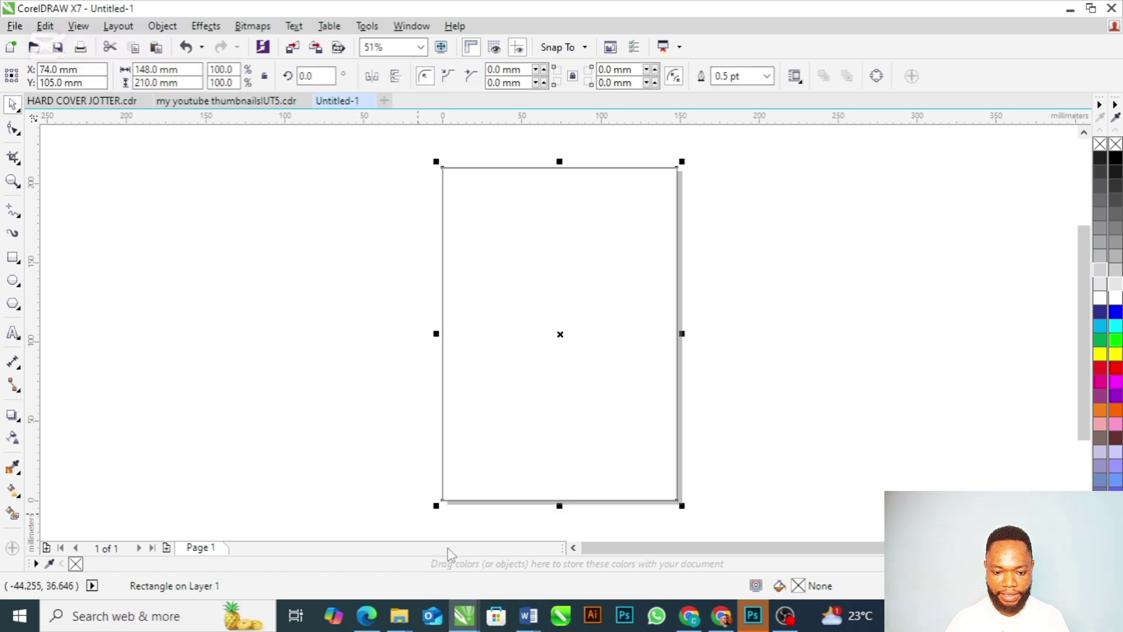
mouse_move(407, 620)
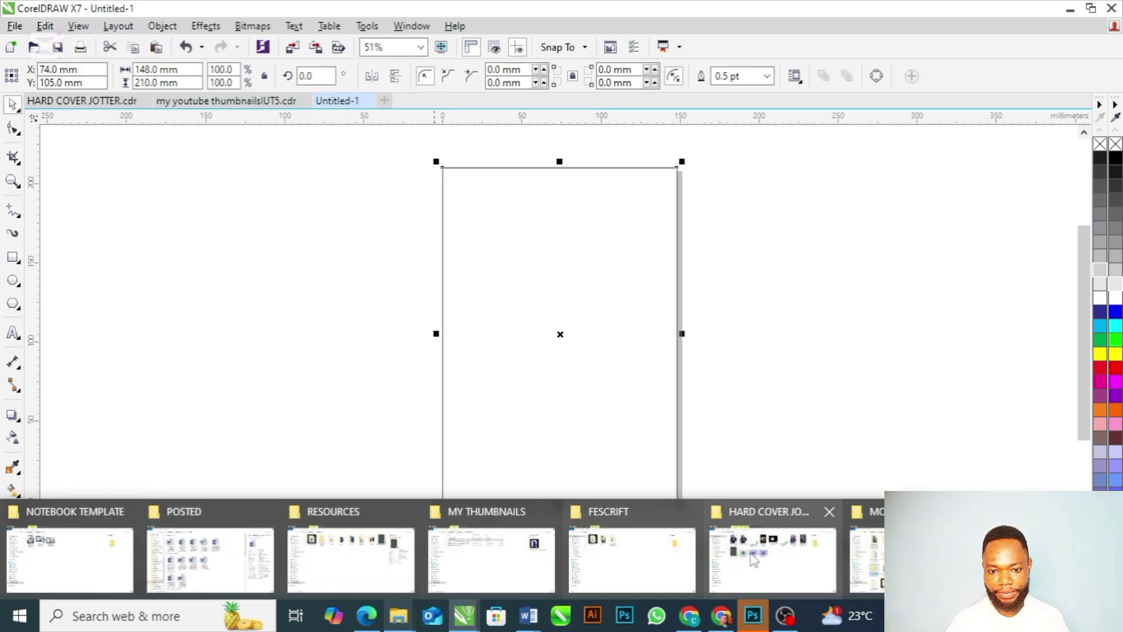
click(771, 555)
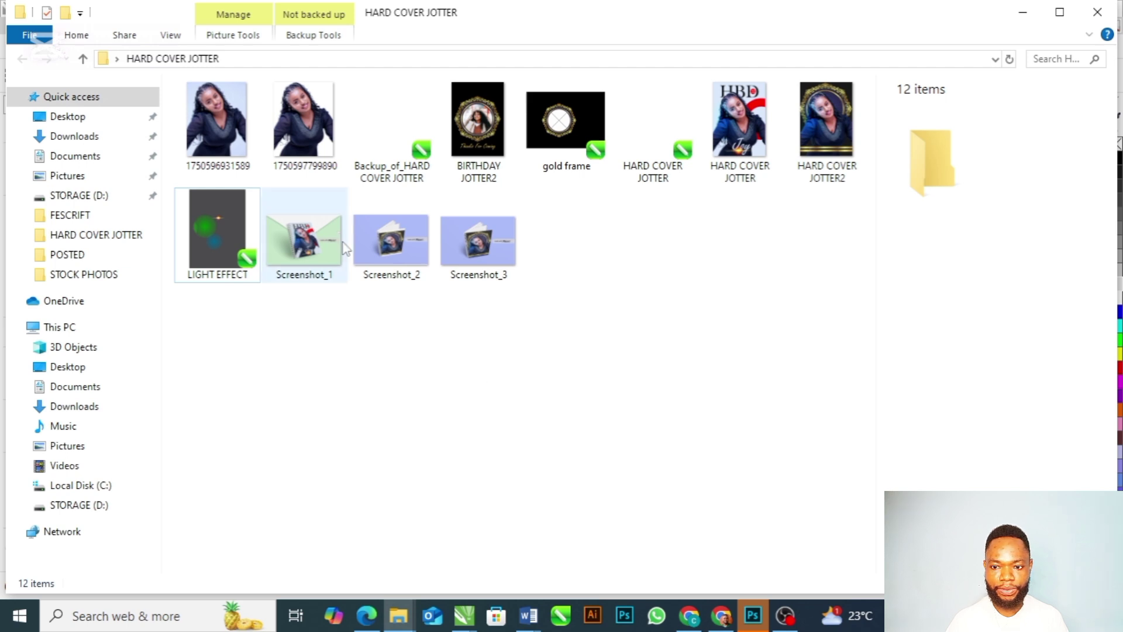
click(316, 128)
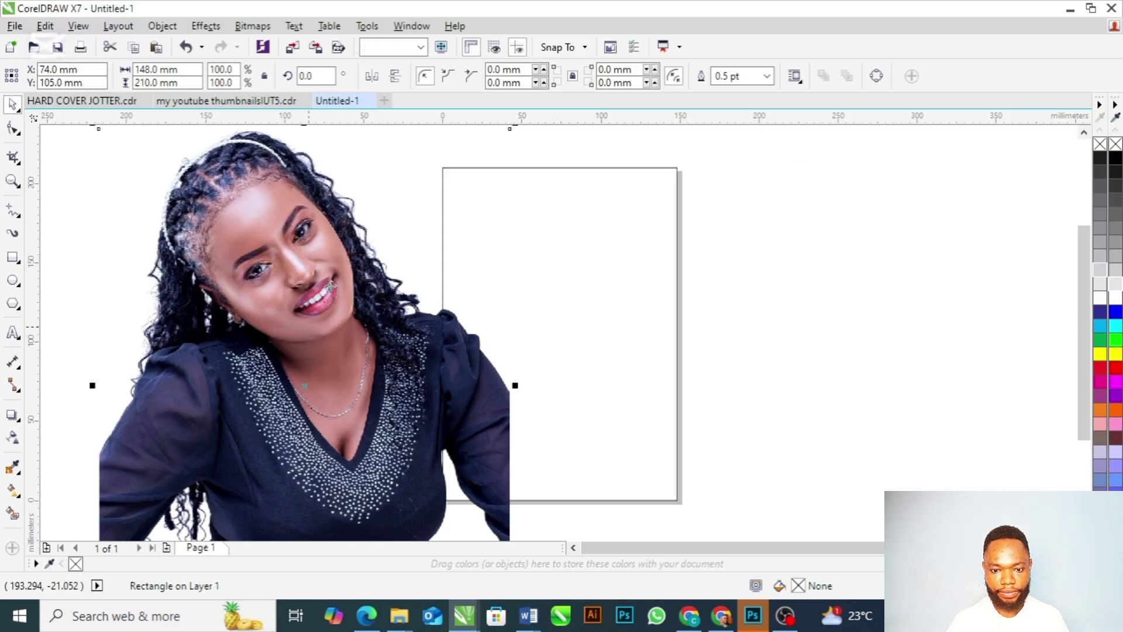
click(325, 342)
drag(324, 341, 311, 425)
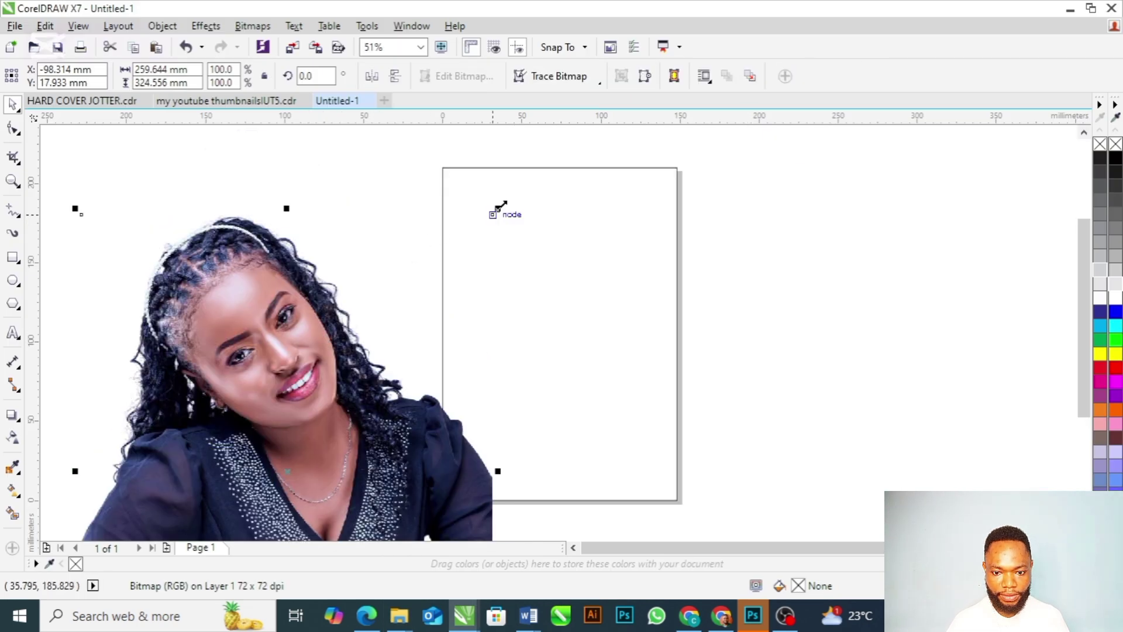
- Scale the photo down to about 111 × 139 mm and PowerClip it inside the page rectangle
drag(496, 212, 577, 390)
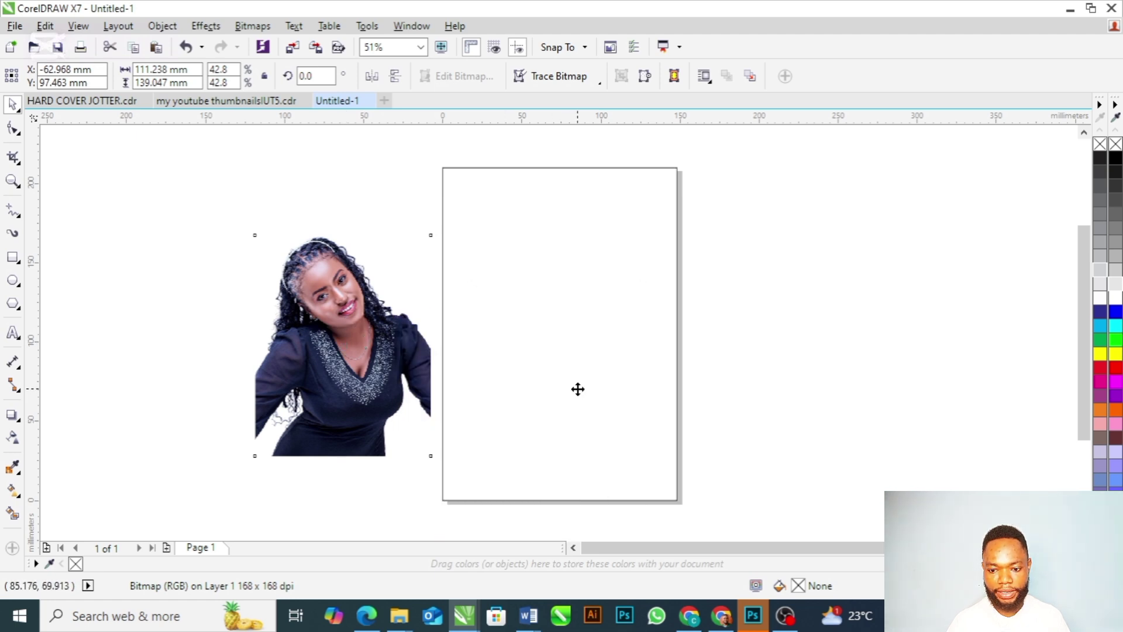
click(643, 441)
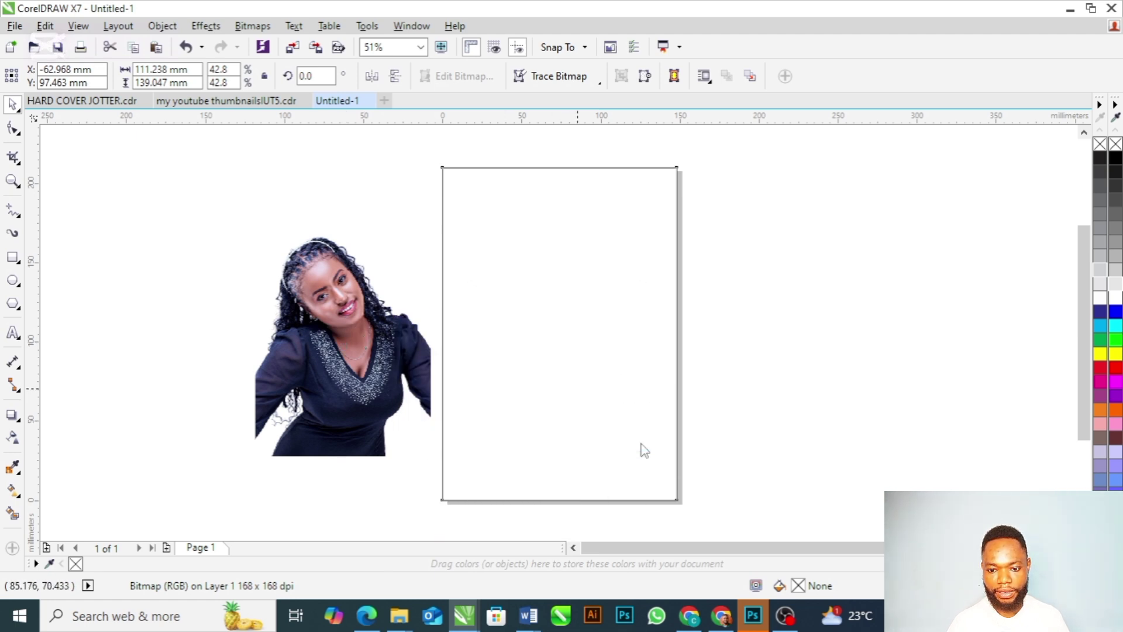
ctrl+click(624, 382)
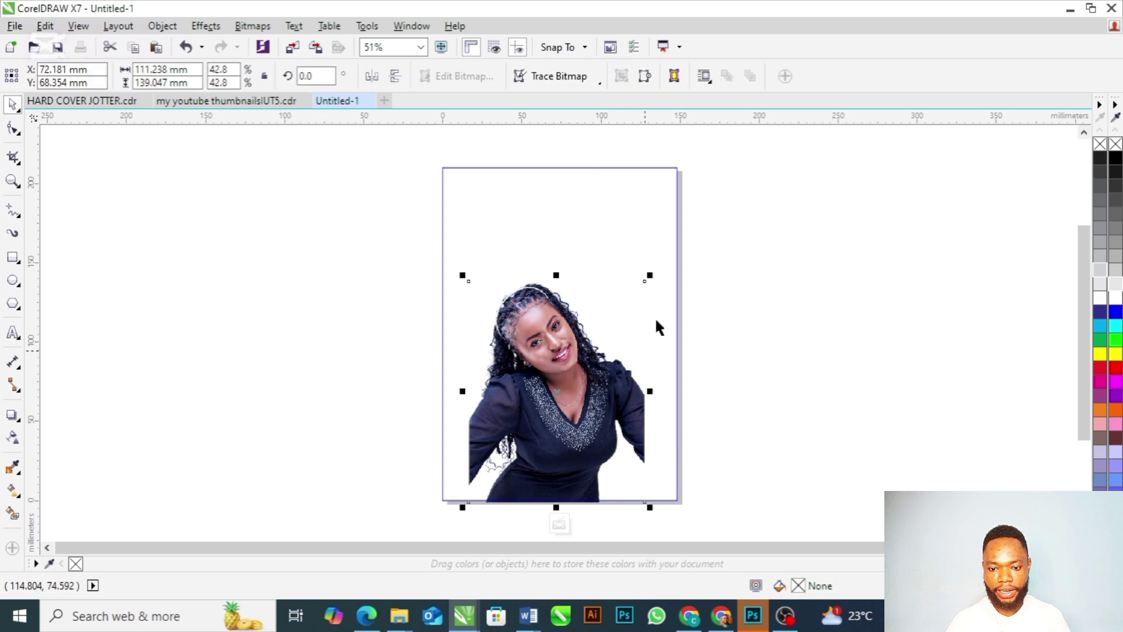
- Enlarge the clipped photo to about 151 × 189 mm so it spans the page width and reaches the page's bottom edge
drag(651, 277, 690, 246)
drag(556, 340, 559, 314)
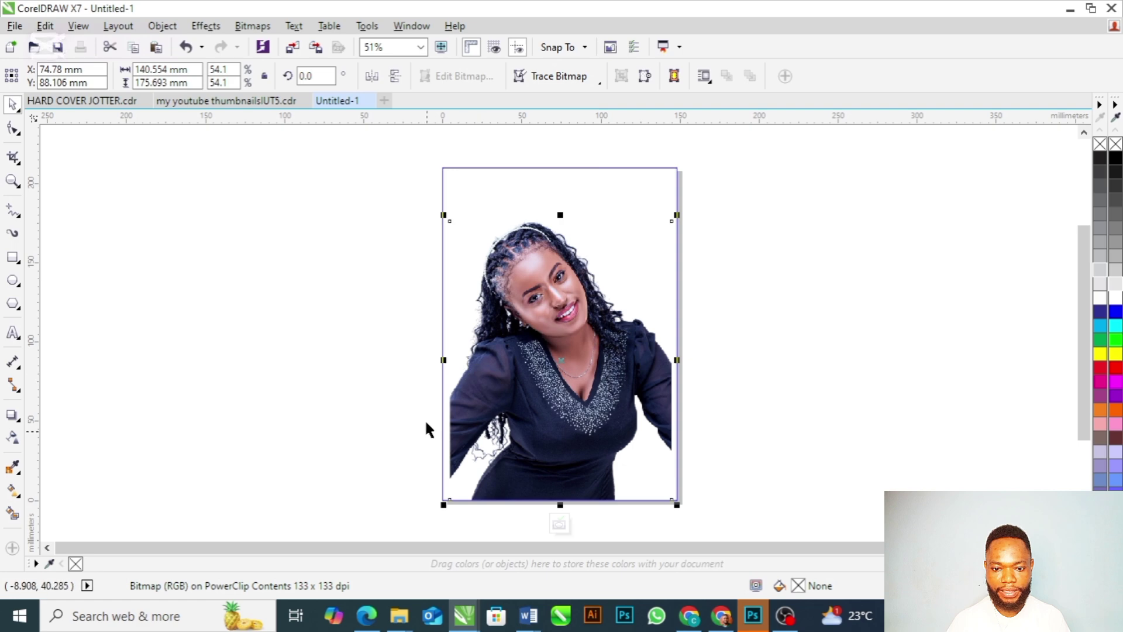
drag(443, 215, 421, 205)
click(275, 286)
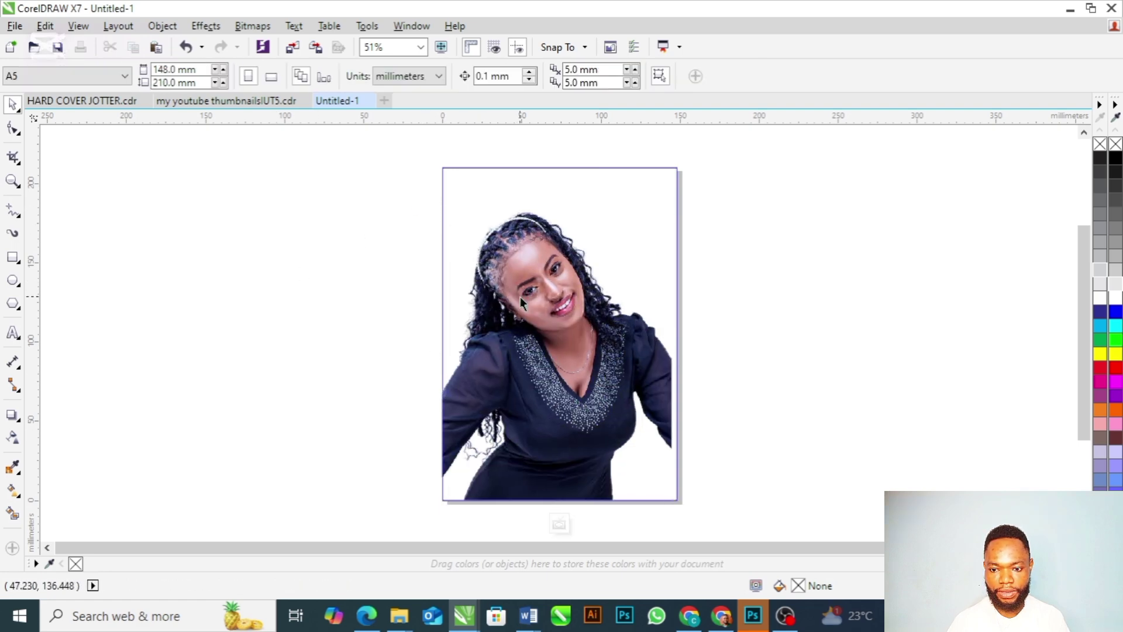
click(521, 296)
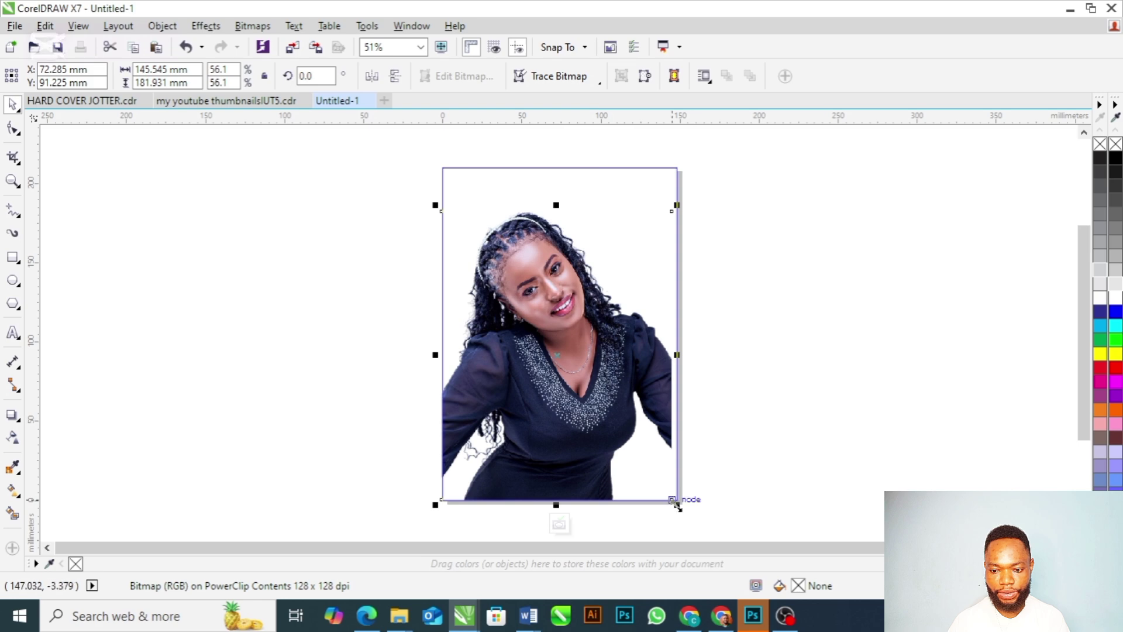
drag(677, 507, 686, 515)
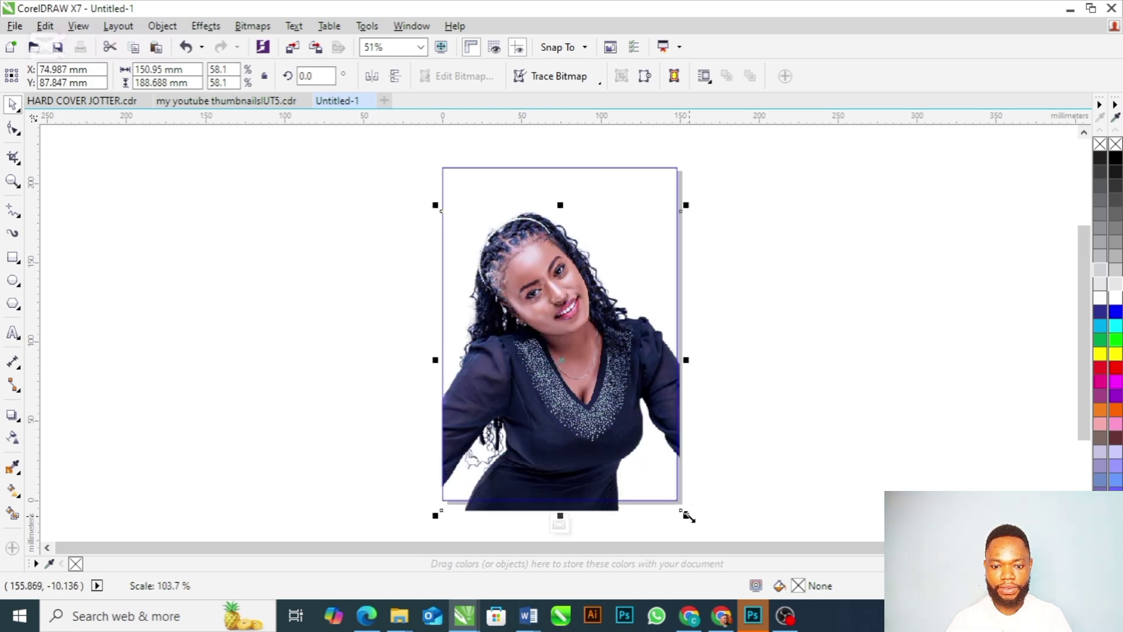
click(817, 443)
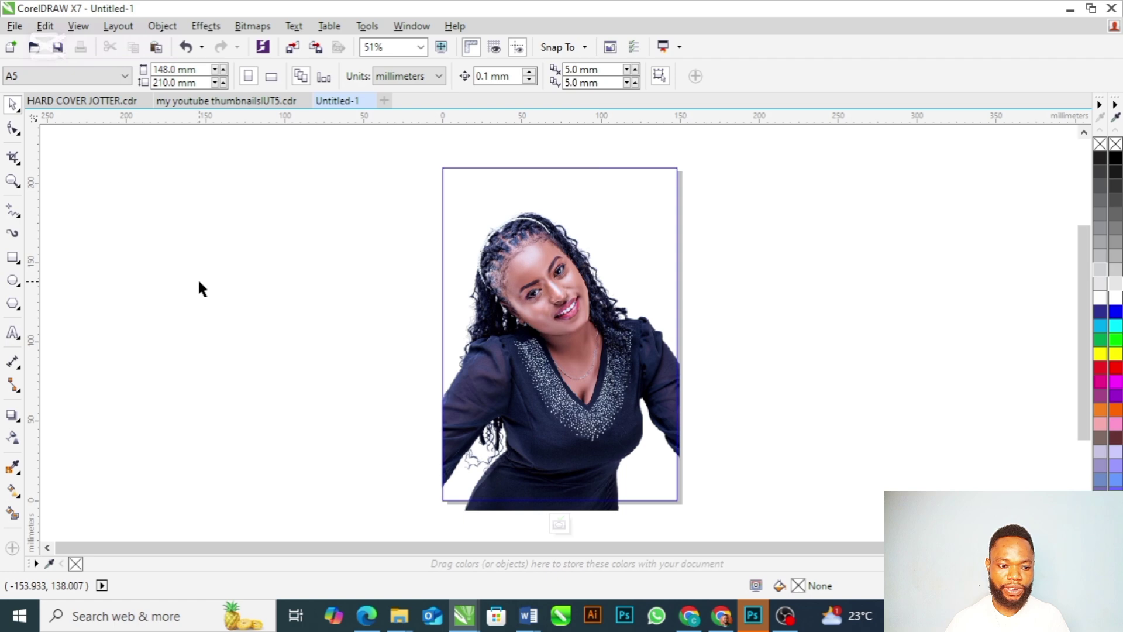
- Add the artistic text "hbd" beside the page and enlarge it to about 203 pt
click(12, 333)
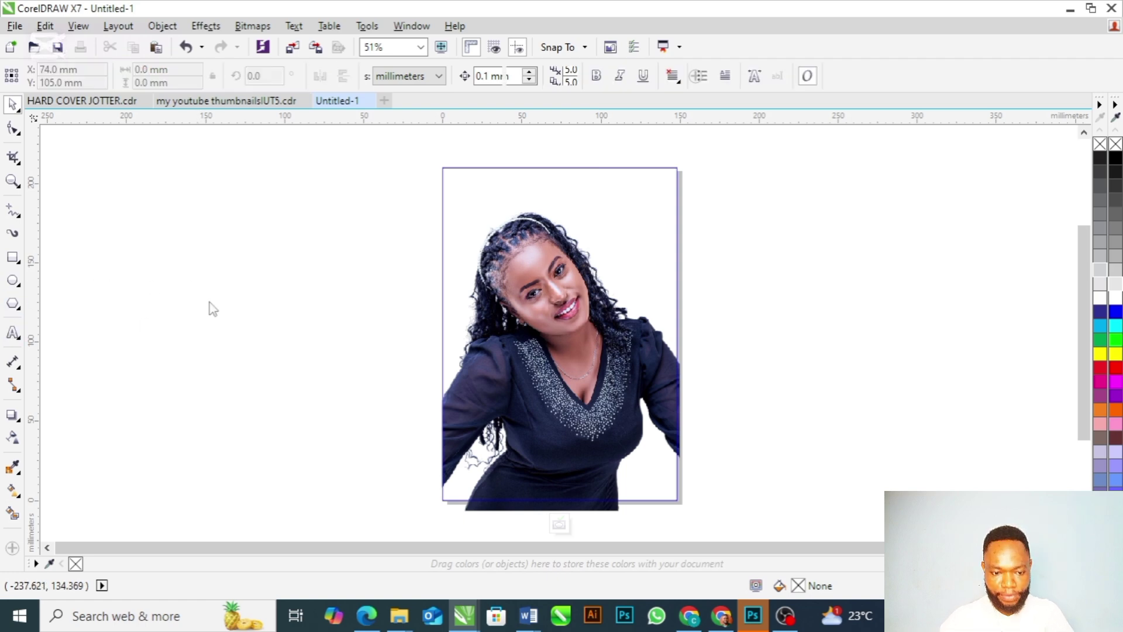
click(209, 299)
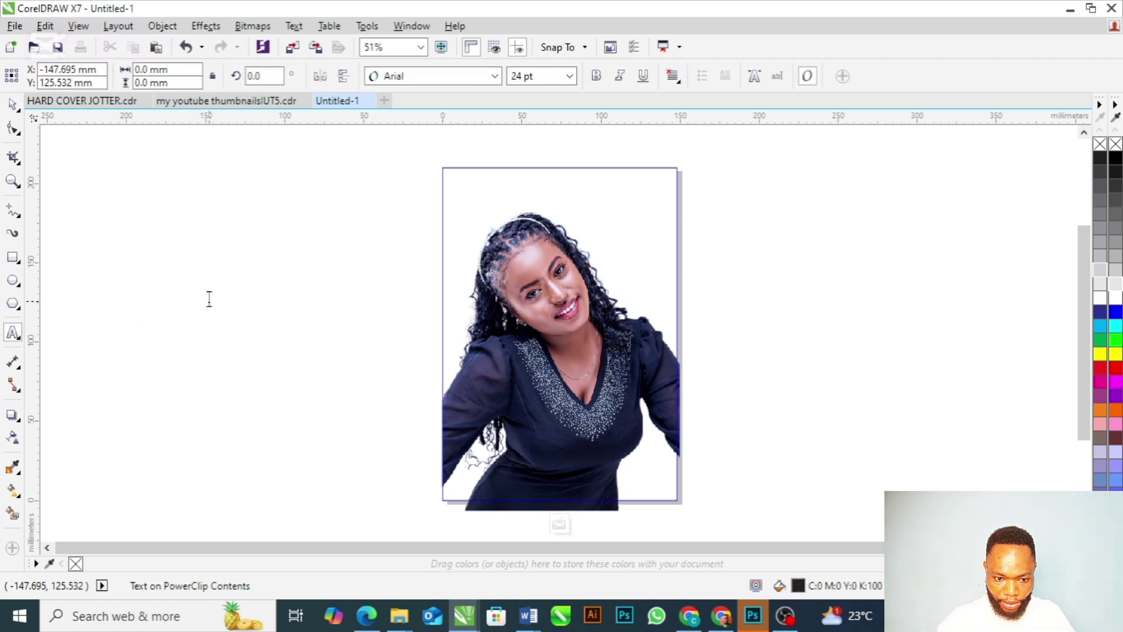
text(hbd)
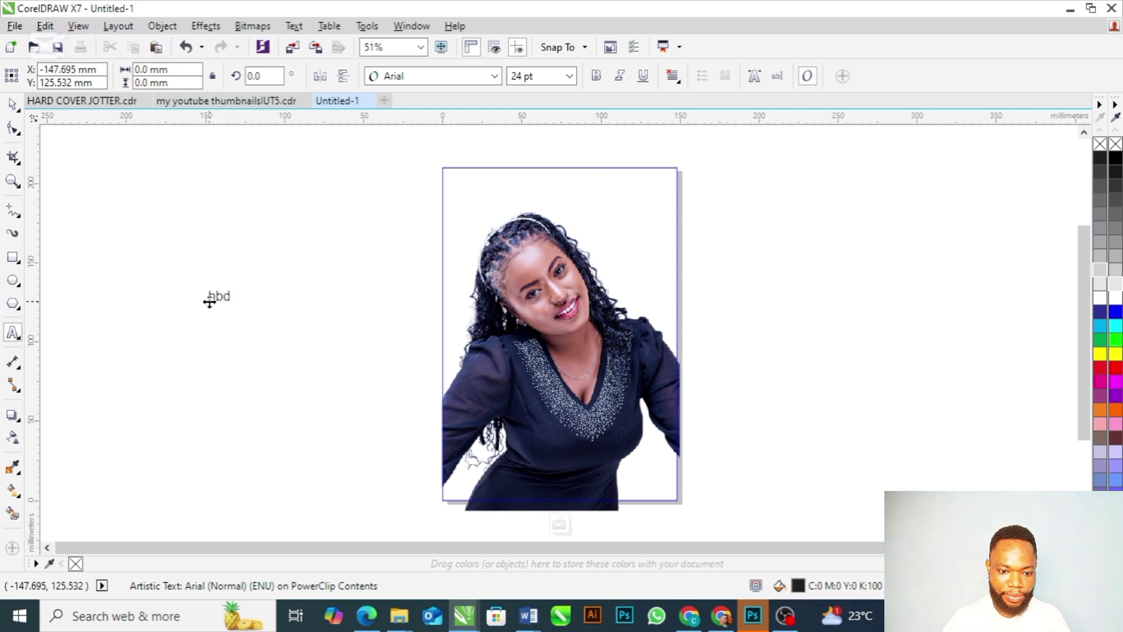
key(ctrl+a)
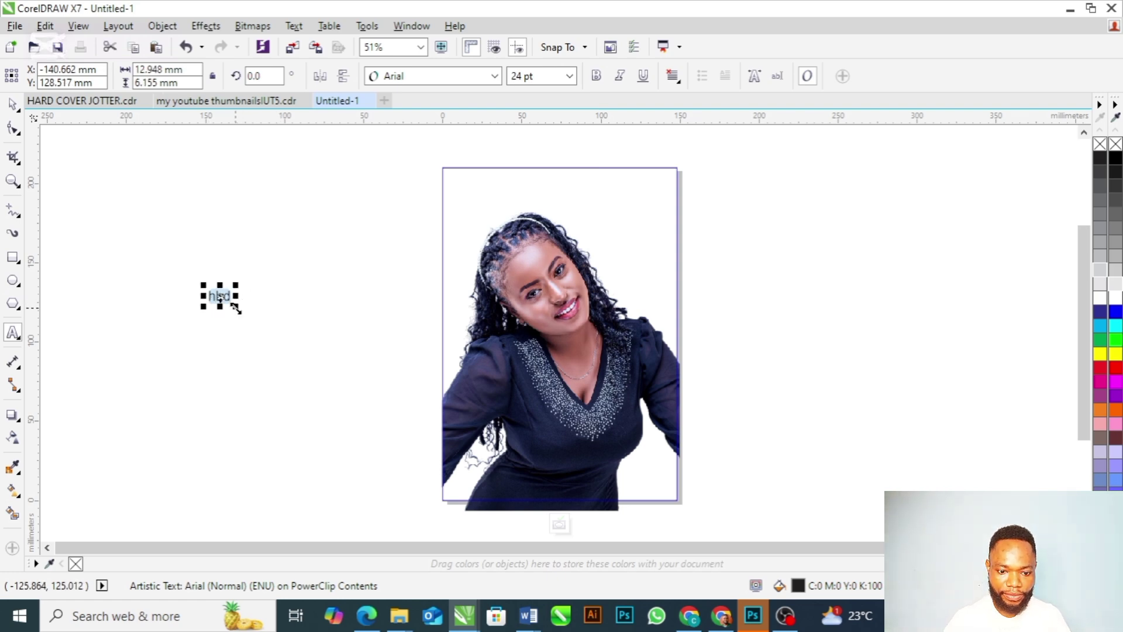
drag(235, 307, 381, 394)
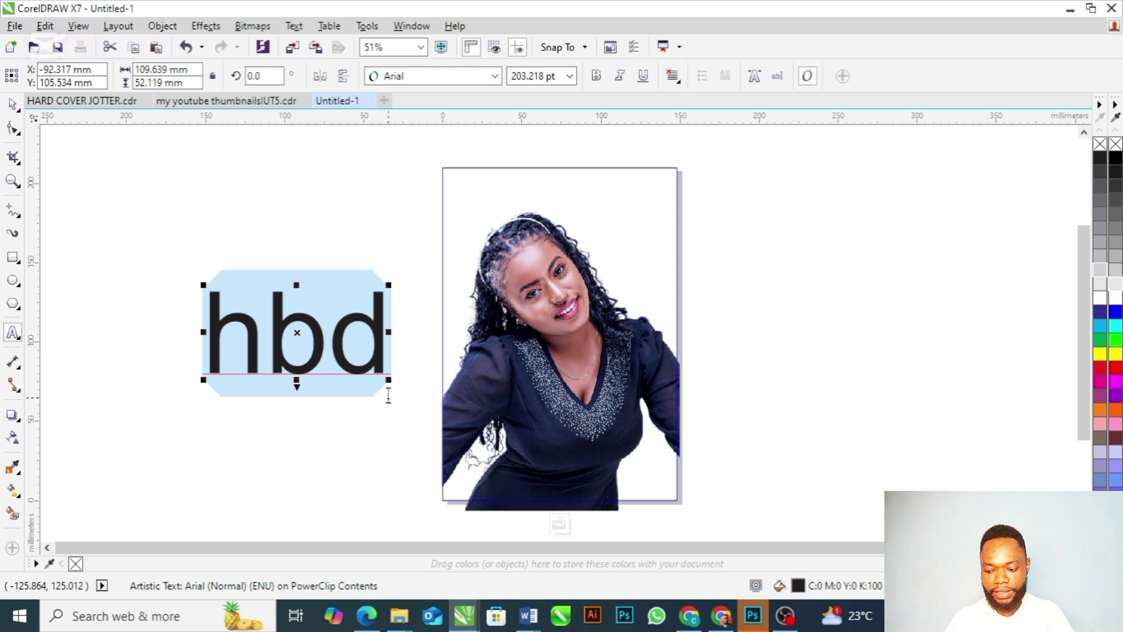
- Convert the hbd text to uppercase and set its font to Baskerville Old Face
key(shift+F3)
key(Down)
key(Down)
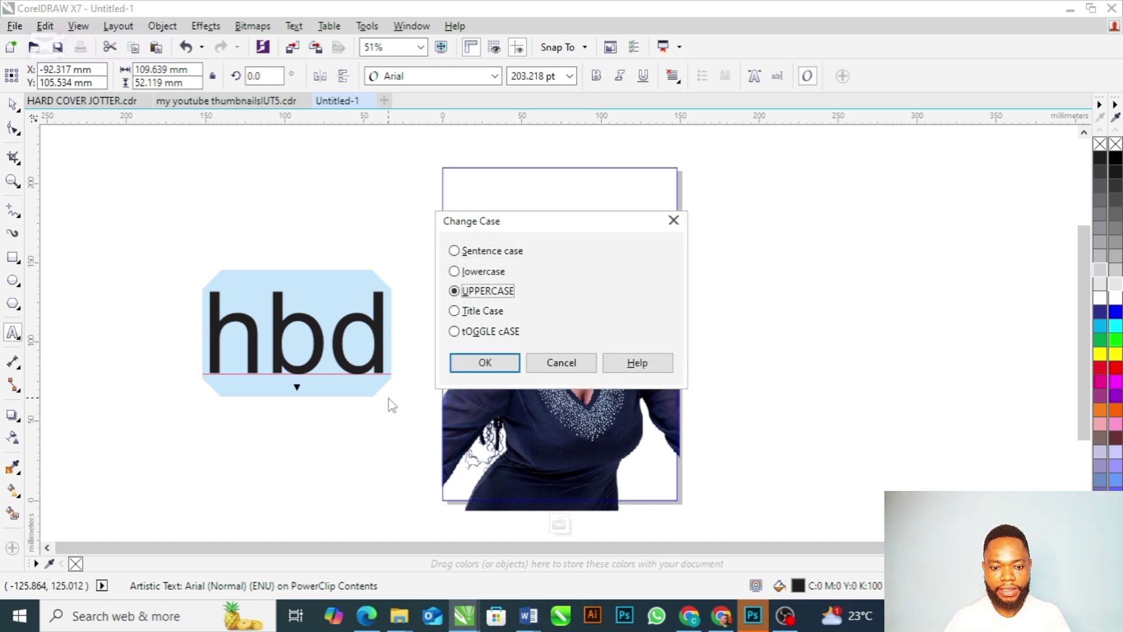
key(Return)
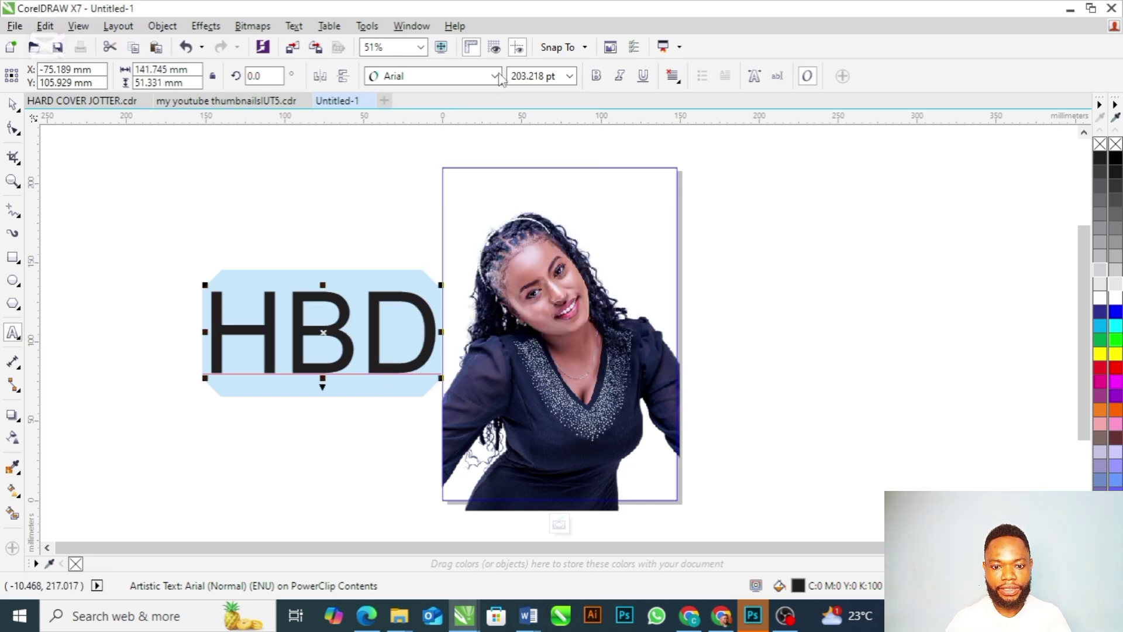
click(496, 76)
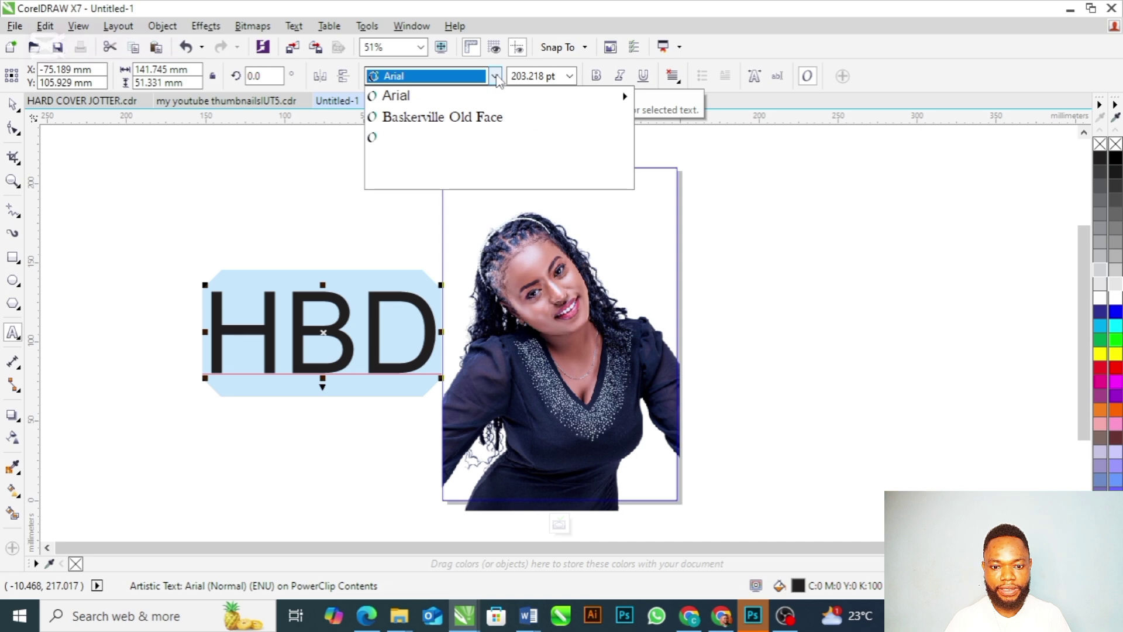
click(462, 120)
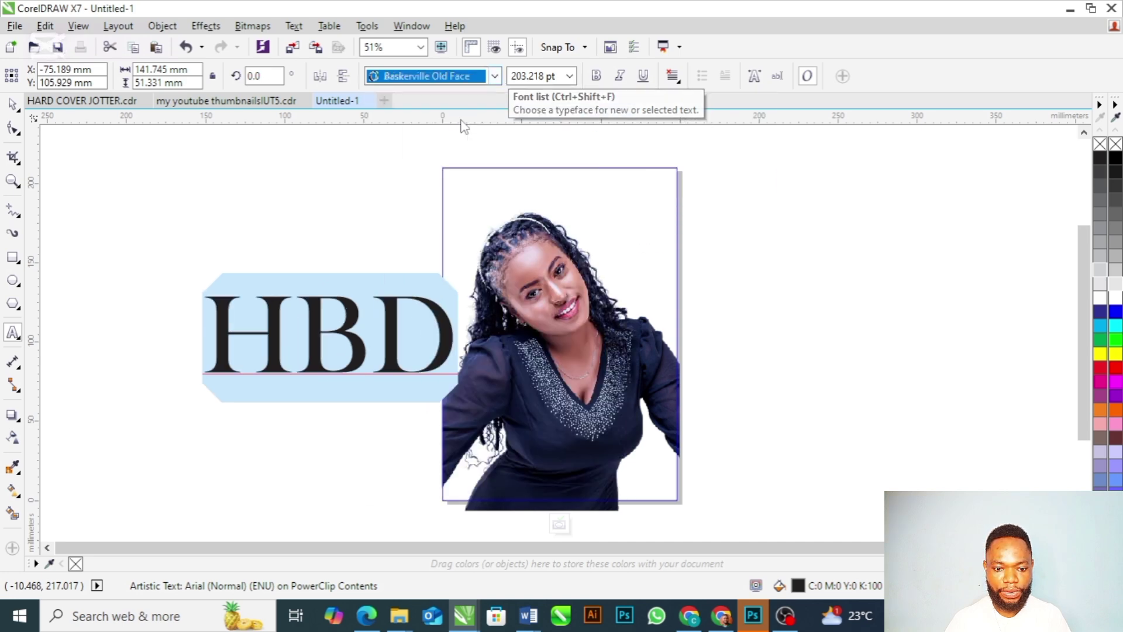
click(324, 337)
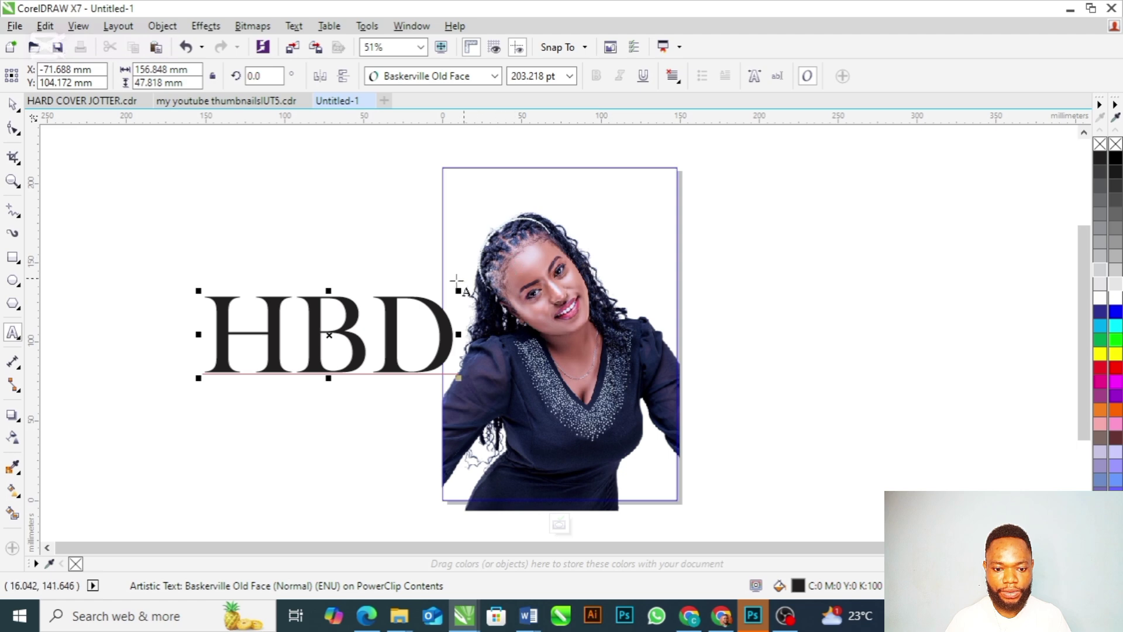
- Shrink the HBD text to about 146 pt and place it across the upper part of the page over the woman's head
drag(458, 290, 432, 307)
key(Escape)
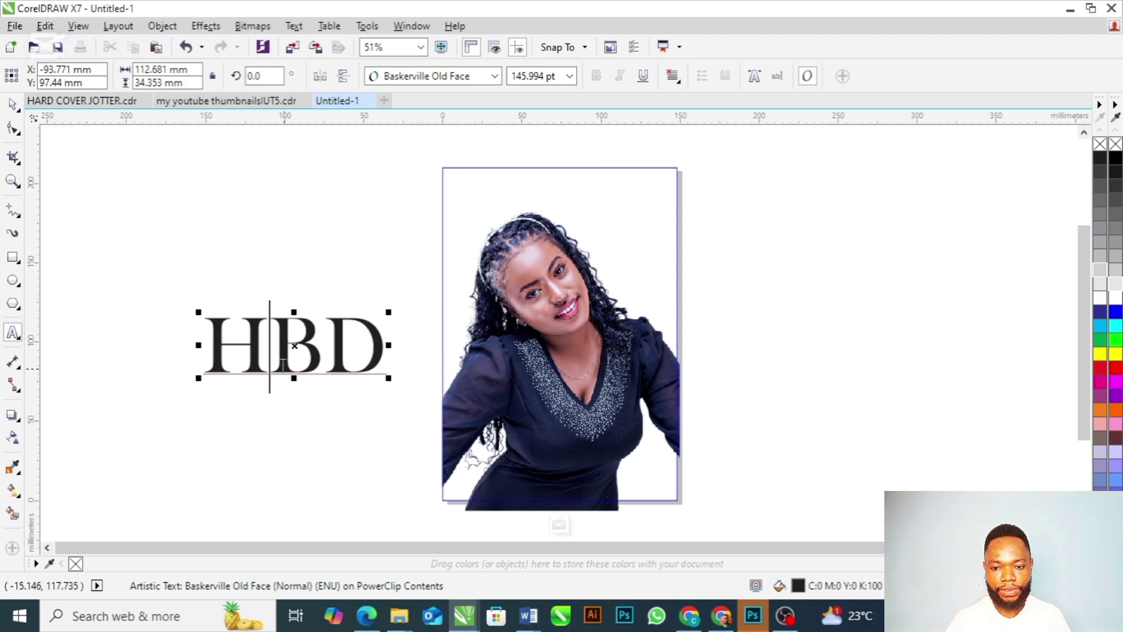
key(ctrl+z)
drag(544, 206, 561, 217)
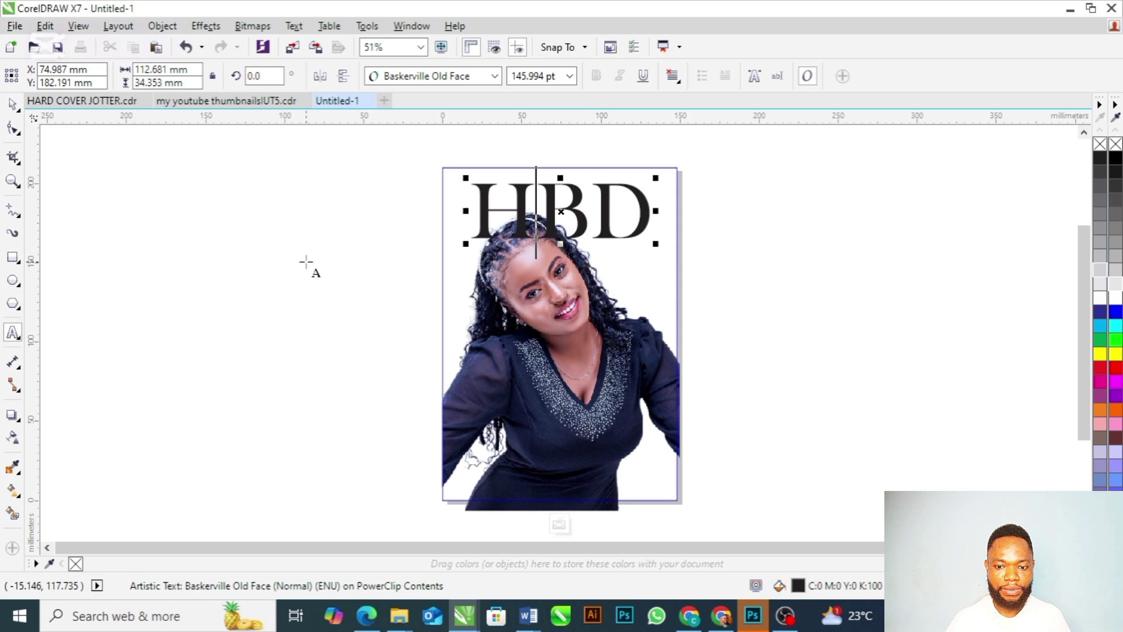
click(8, 101)
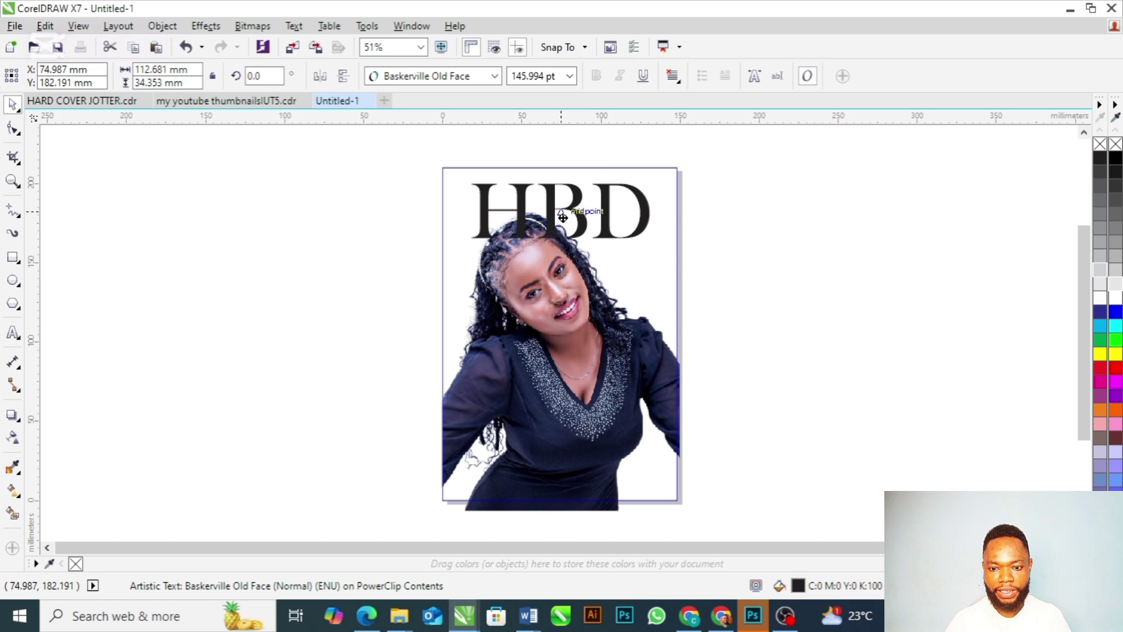
drag(562, 212, 563, 221)
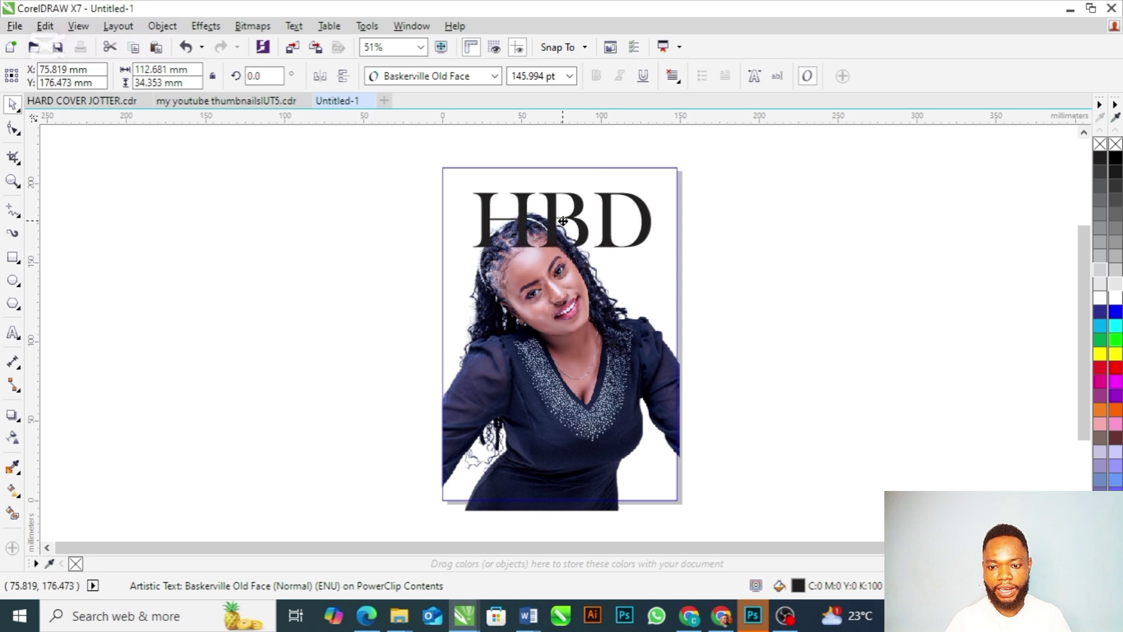
- Place the HBD text behind the photo and fill it with pure black
click(782, 227)
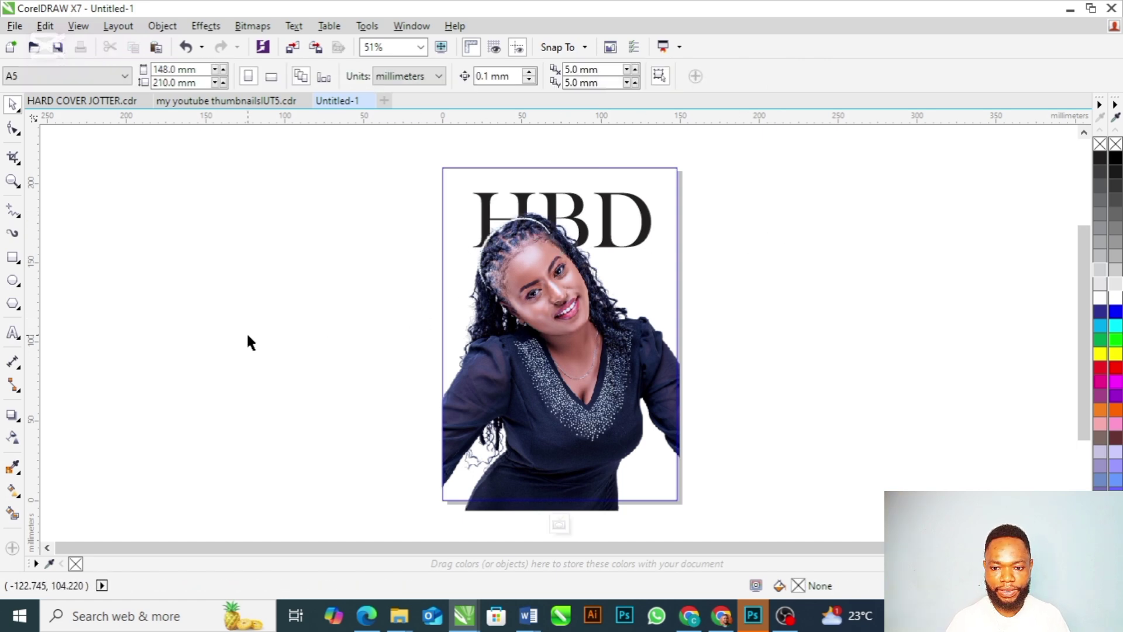
click(629, 205)
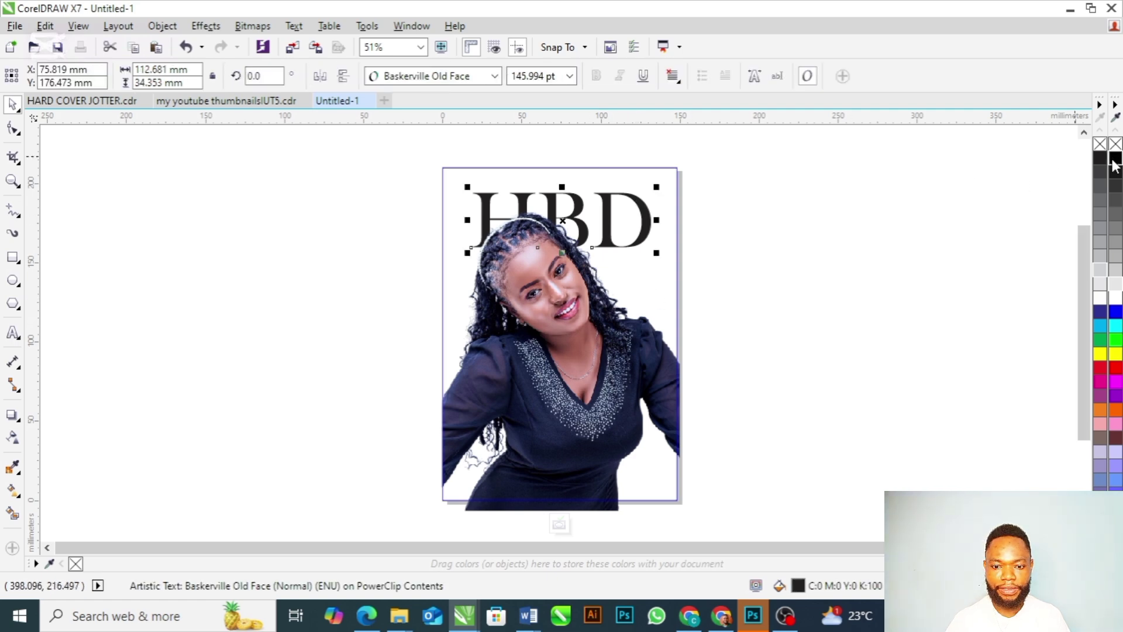
click(872, 257)
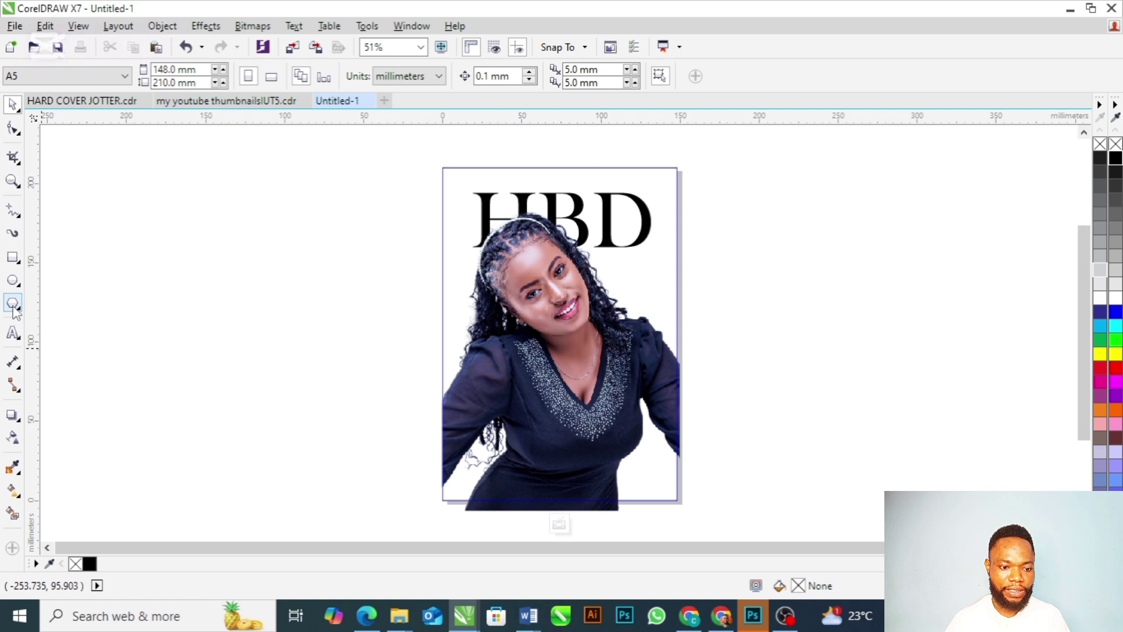
- Draw two concentric circles, about 76 mm and 128 mm in diameter, in the empty area beside the page
click(13, 281)
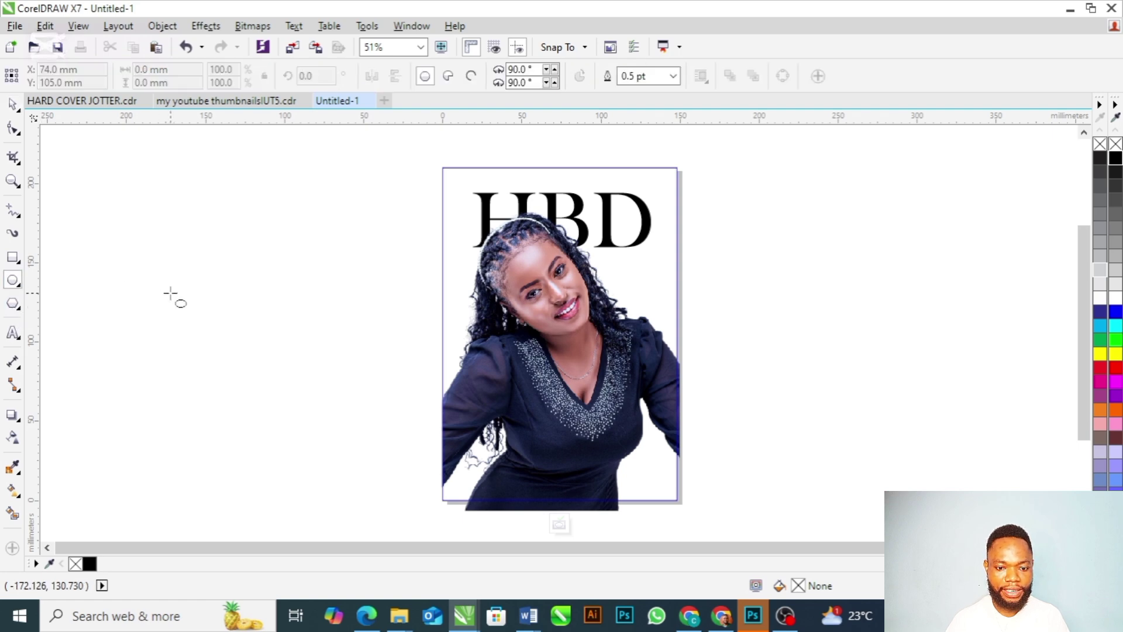
drag(170, 293, 303, 426)
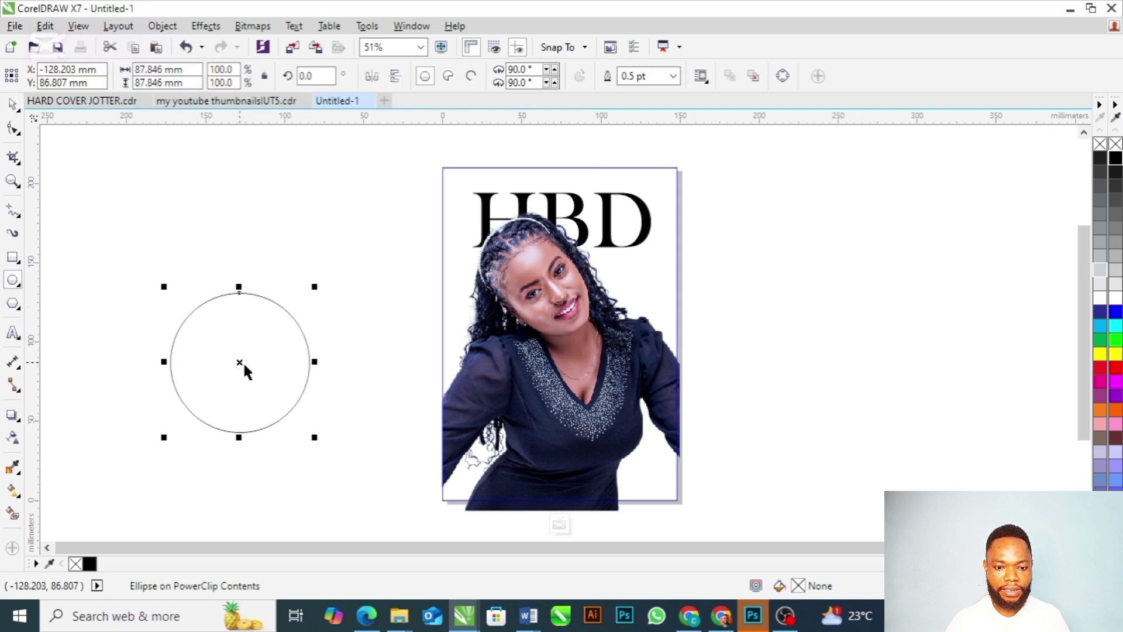
key(space)
mouse_move(311, 289)
mouse_down()
mouse_move(348, 238)
mouse_move(315, 294)
mouse_up()
click(379, 260)
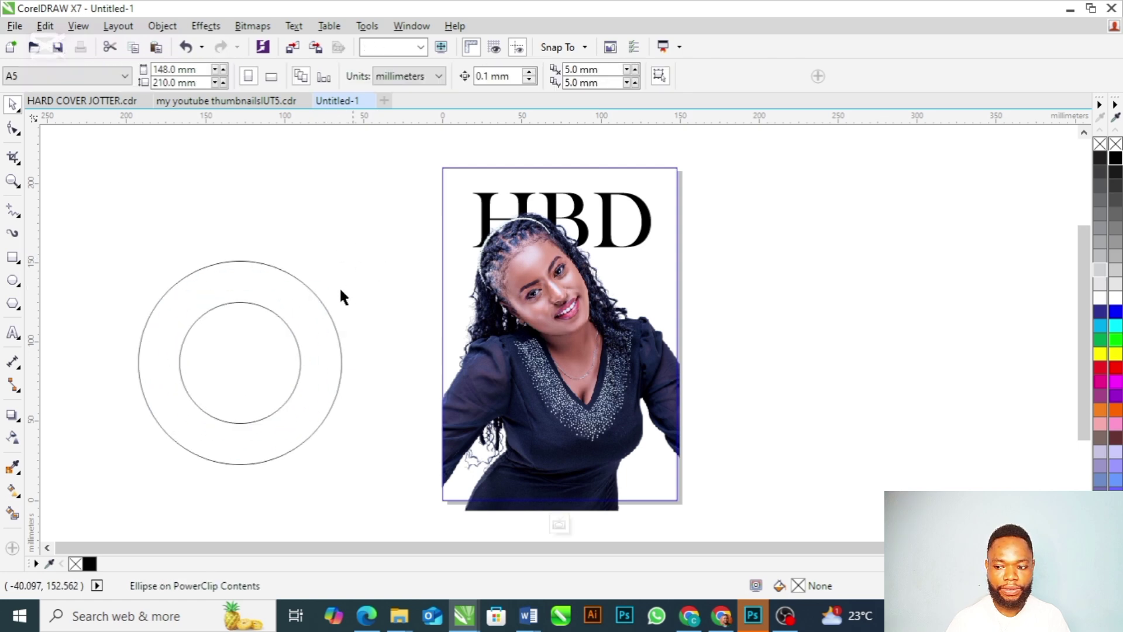
- Fill the outer circle with red and the inner circle with cyan
click(322, 318)
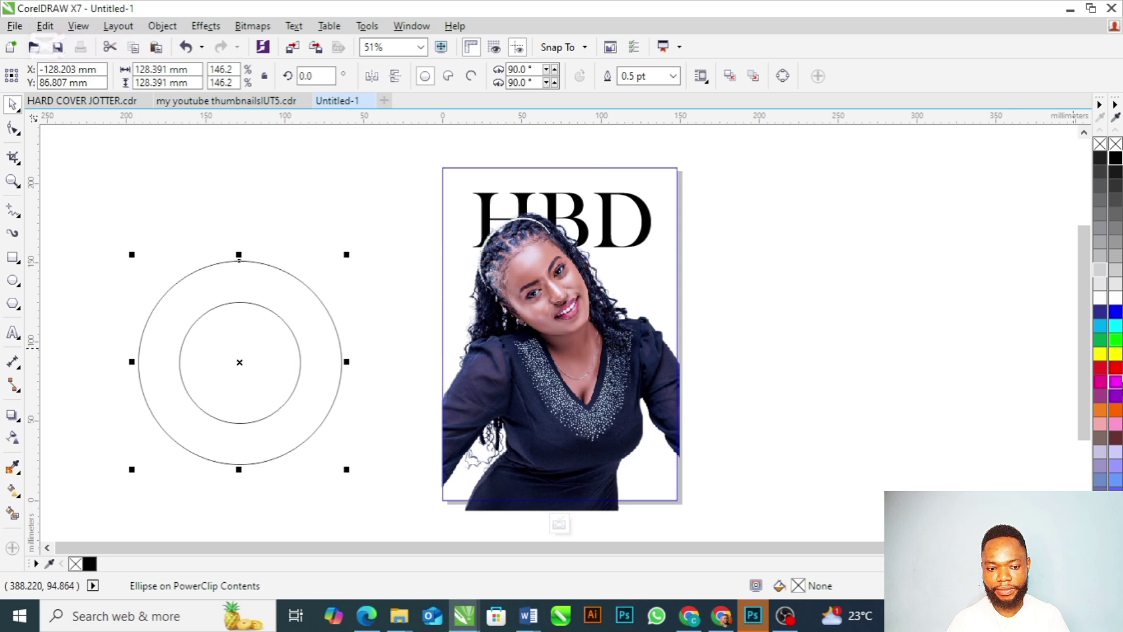
click(1117, 371)
drag(1100, 326, 251, 343)
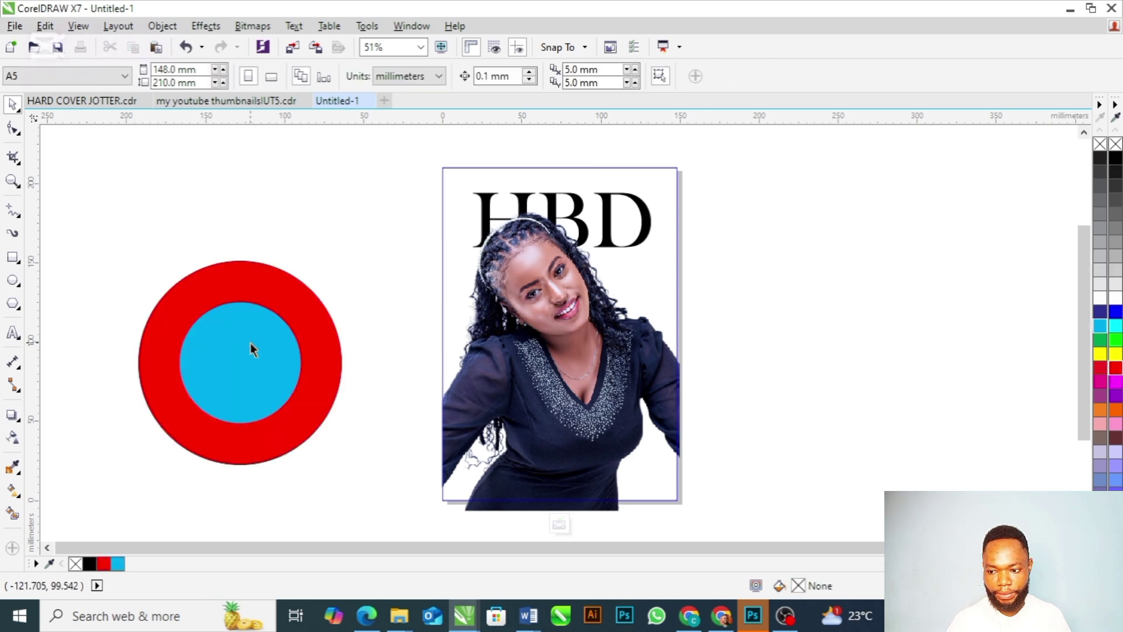
- Lighten the inner circle's cyan fill to a pale tint of C:25 and leave both circles without an outline
click(250, 343)
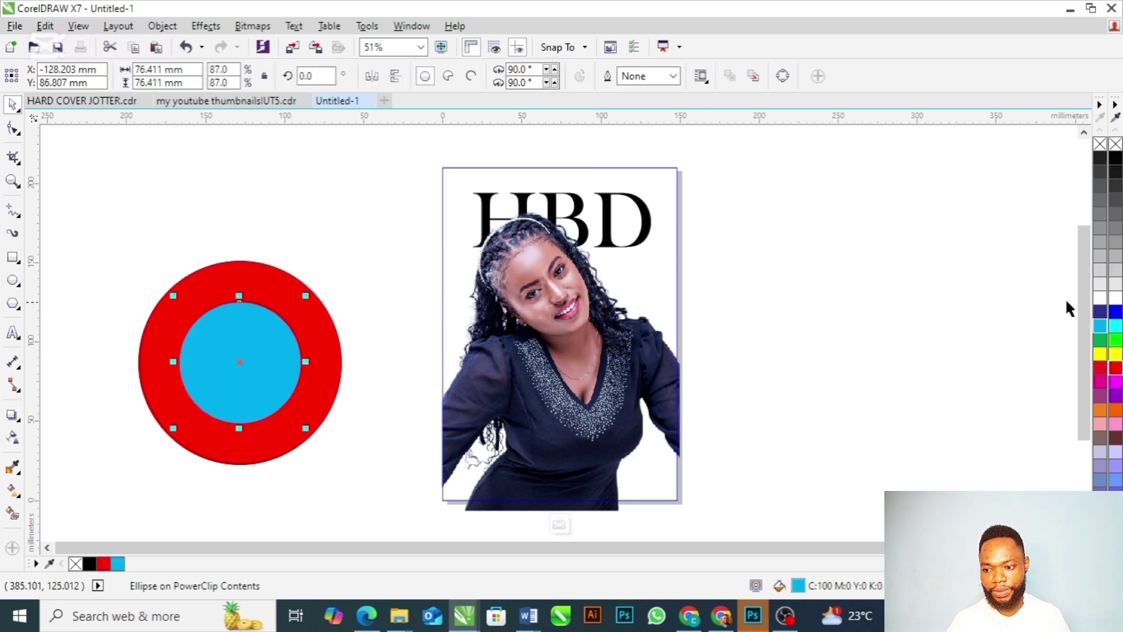
ctrl+click(1115, 299)
ctrl+click(1116, 300)
ctrl+click(1116, 300)
ctrl+click(1116, 300)
ctrl+click(1116, 300)
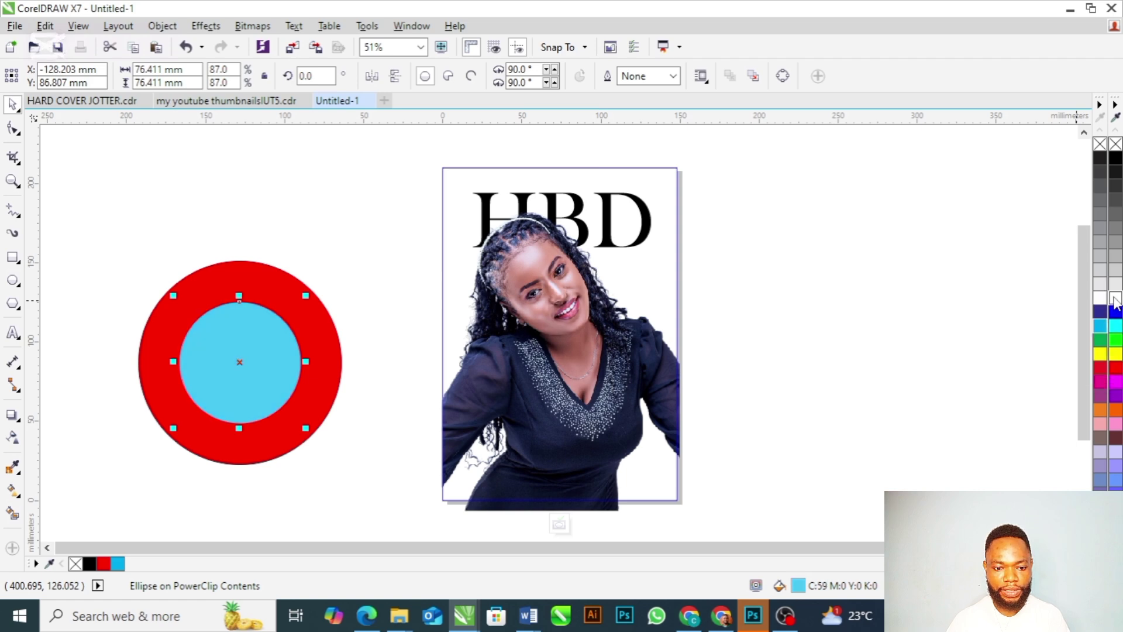
ctrl+click(1116, 299)
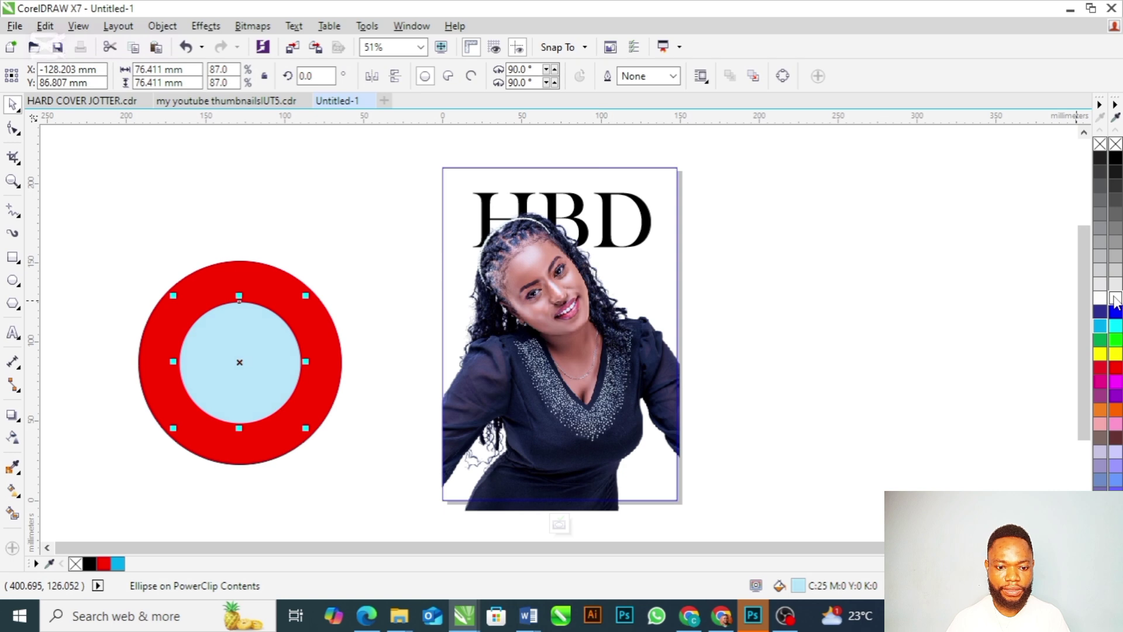
click(371, 275)
drag(372, 217, 99, 472)
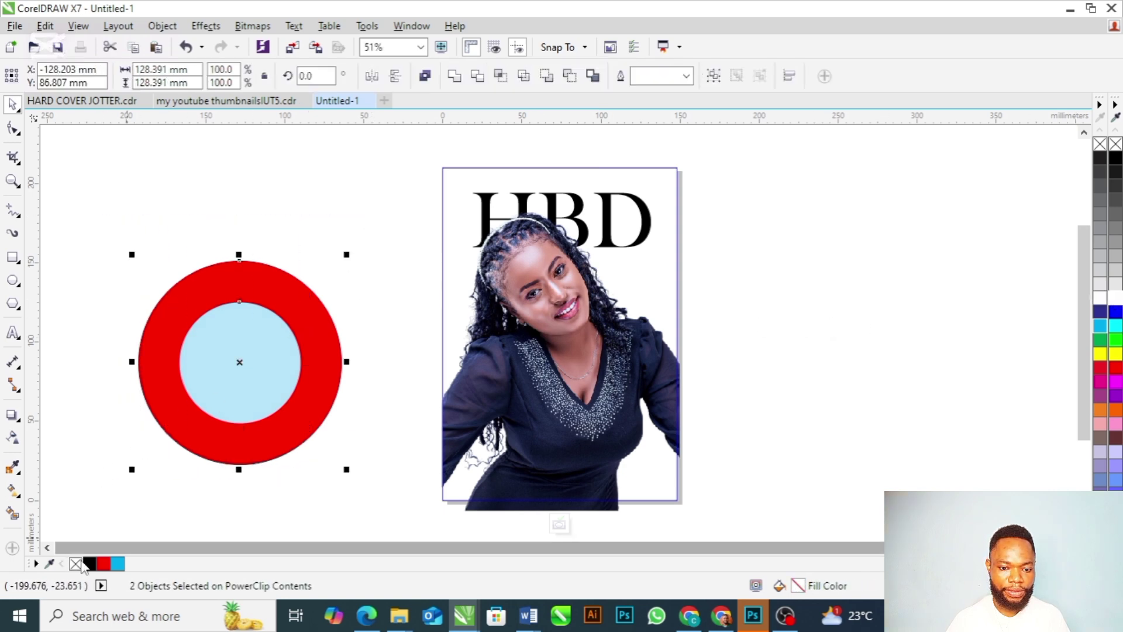
click(131, 411)
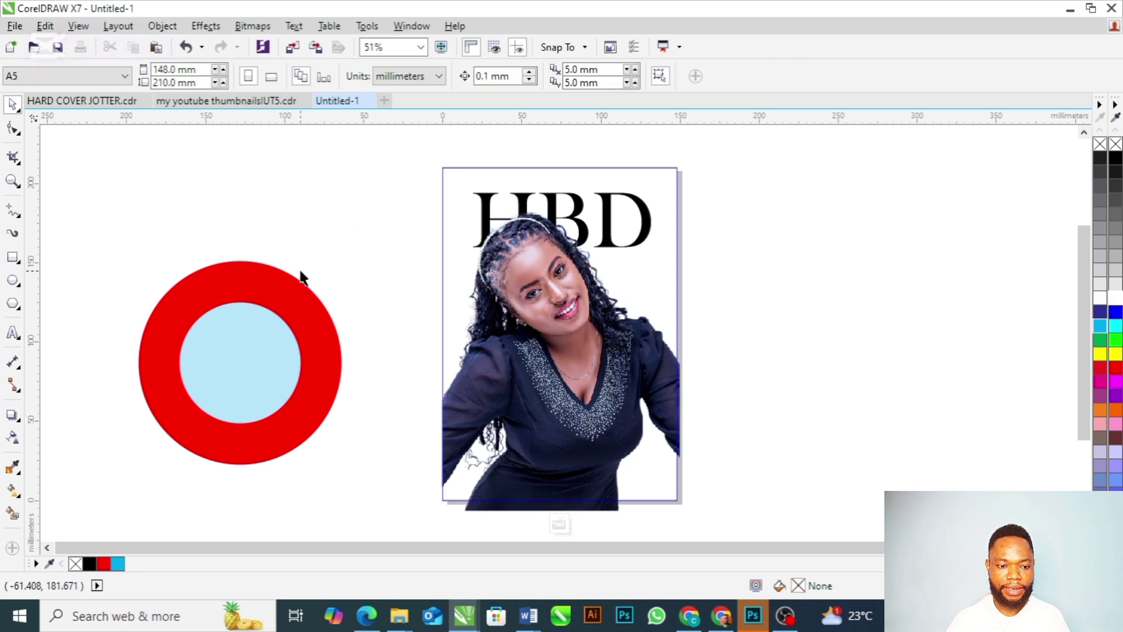
- Draw a rectangle about 172 by 227 mm that surrounds the whole page with a margin on every side
click(228, 356)
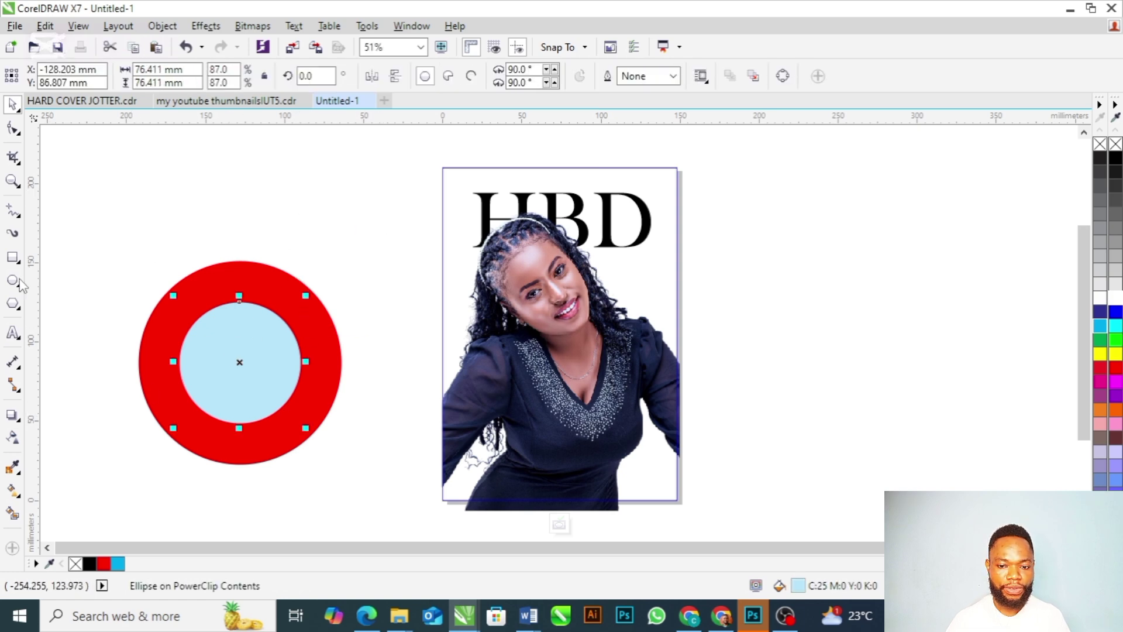
click(13, 257)
drag(430, 153, 703, 511)
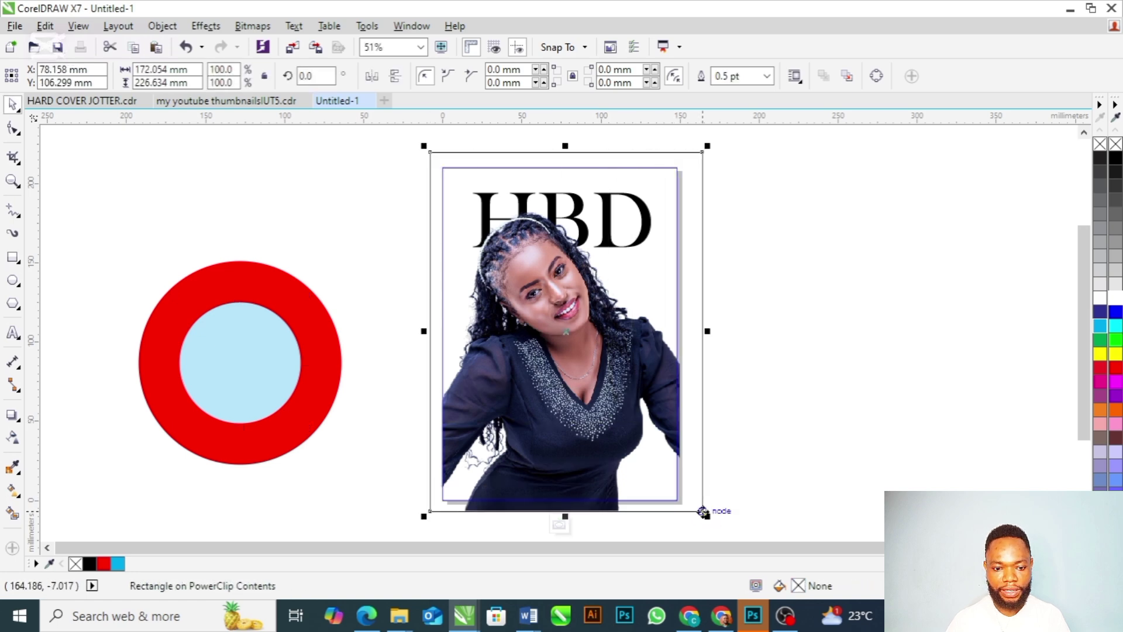
key(space)
- Copy the inner circle's pale blue fill onto the large rectangle around the page
click(257, 380)
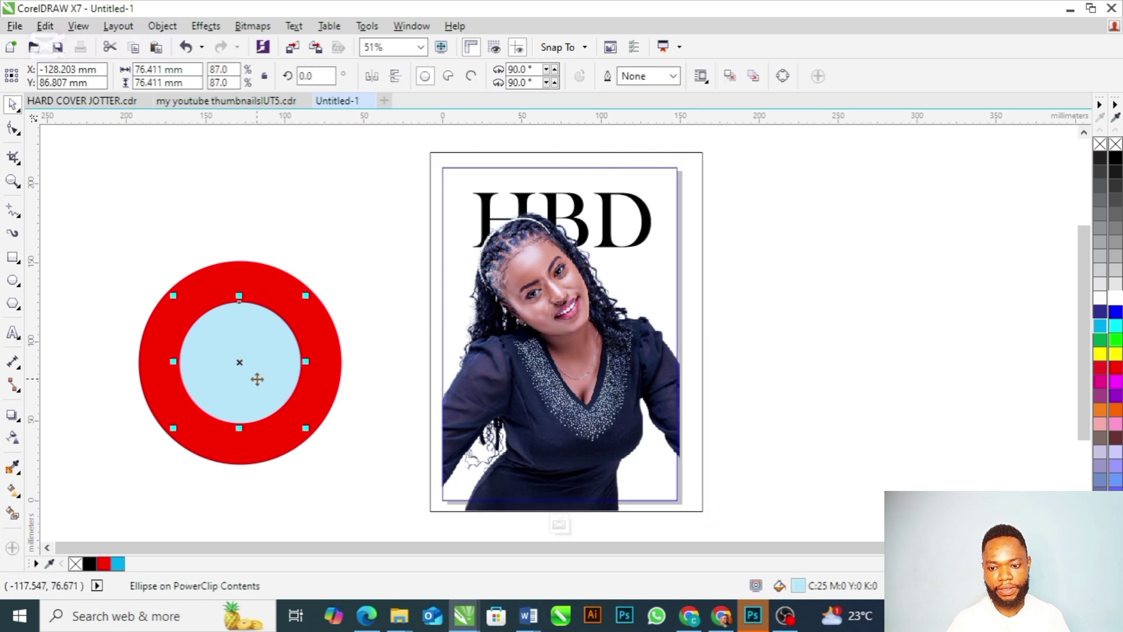
key(x)
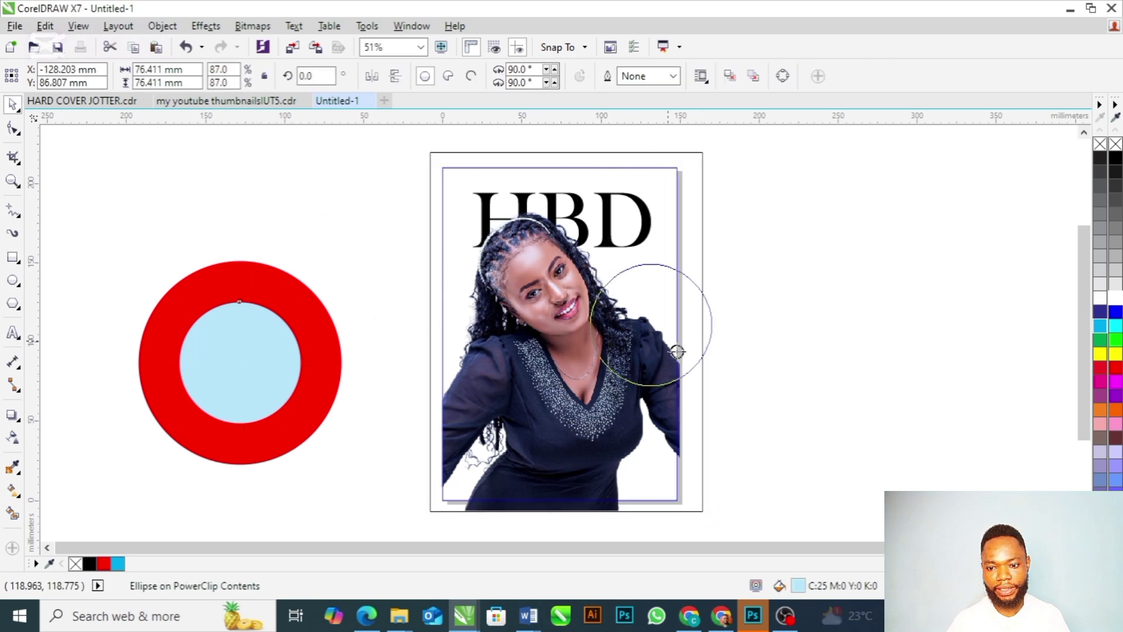
right_click(696, 177)
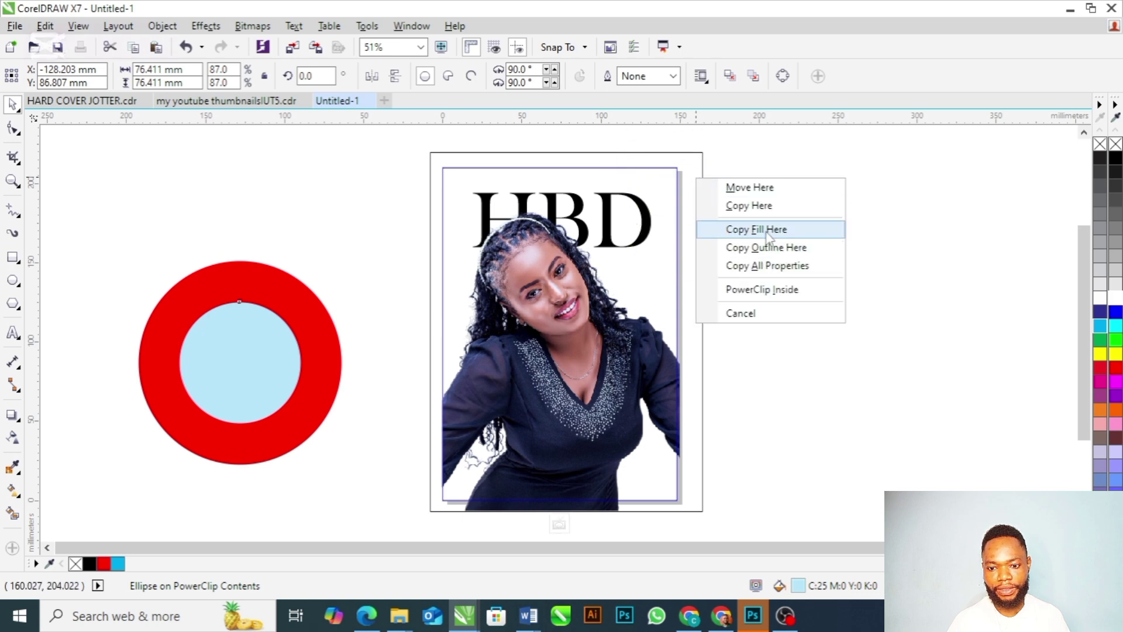
click(768, 230)
key(Escape)
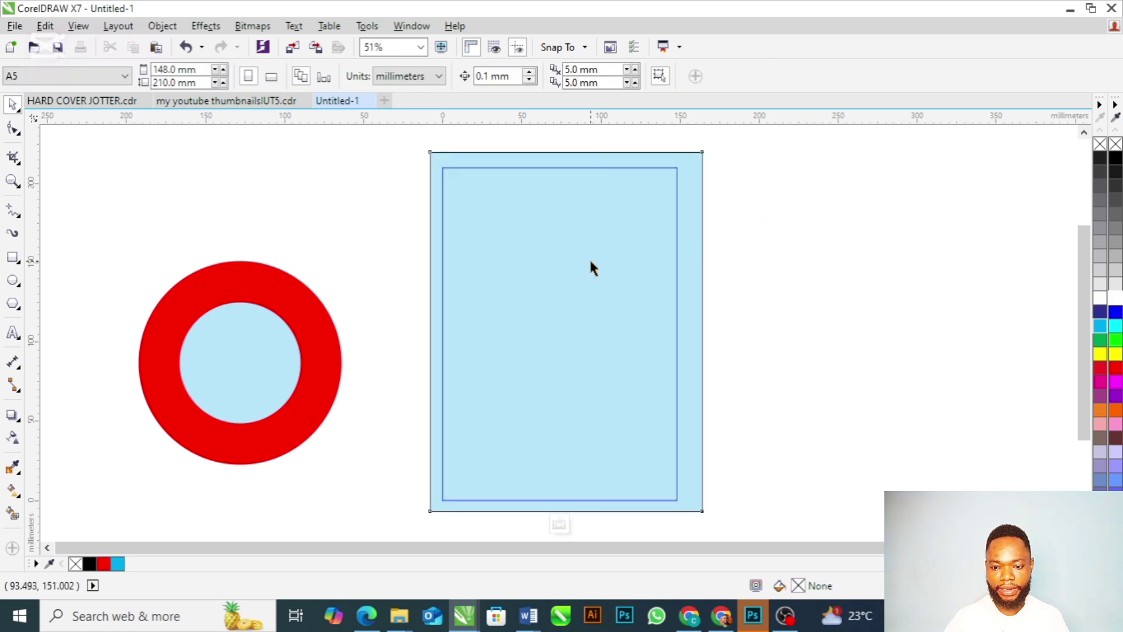
- Send the pale blue rectangle behind the photo and HBD text, and remove its outline
click(591, 268)
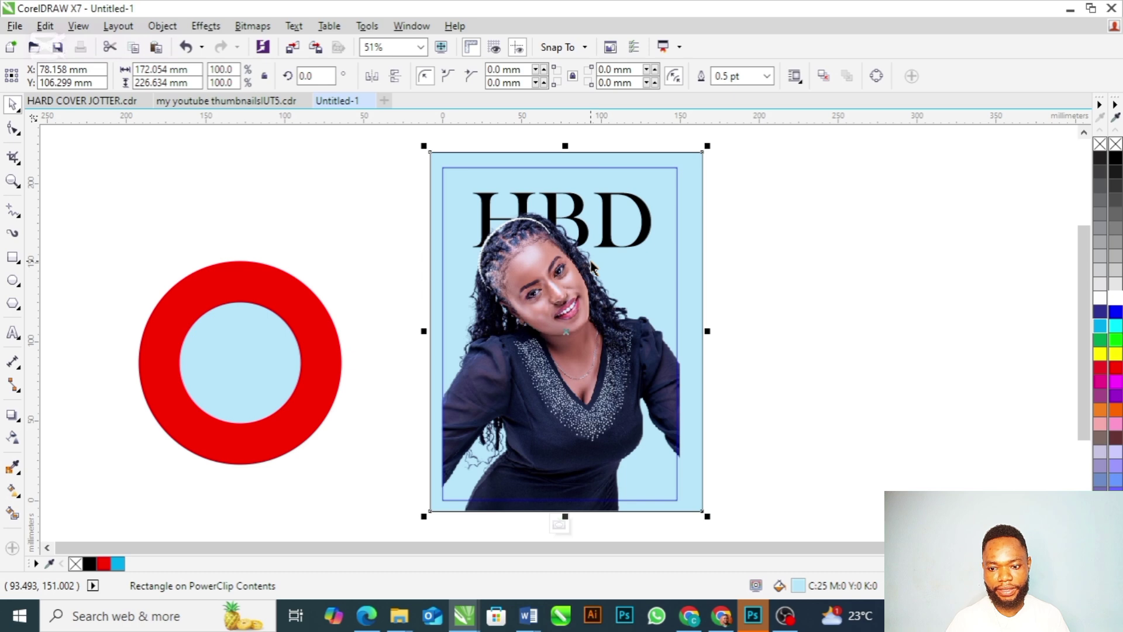
key(F6)
key(space)
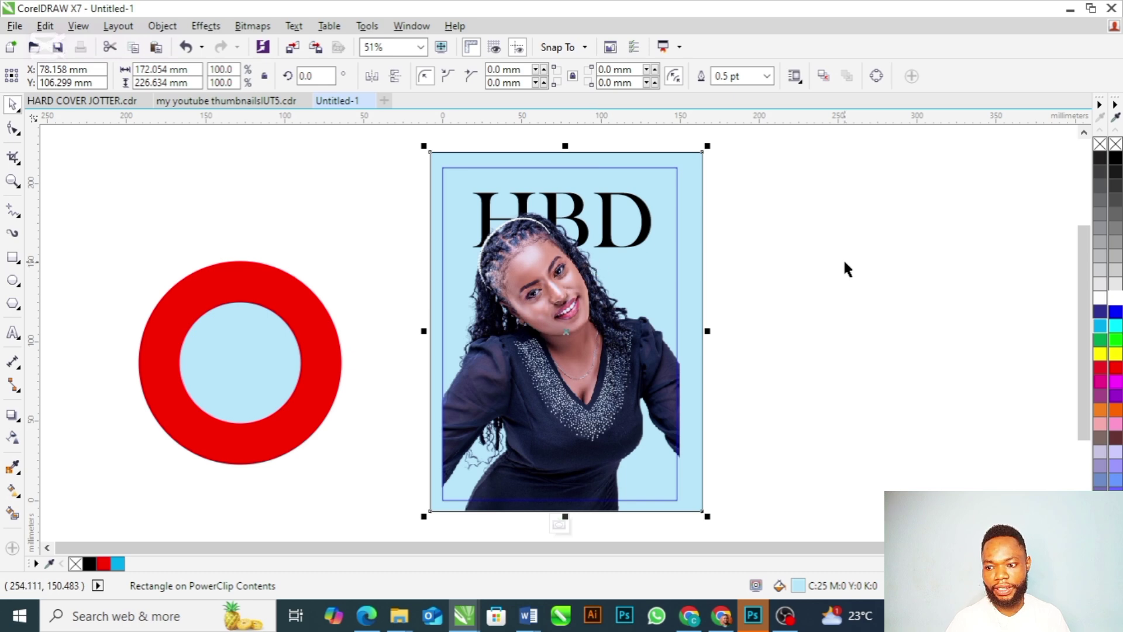
right_click(1099, 147)
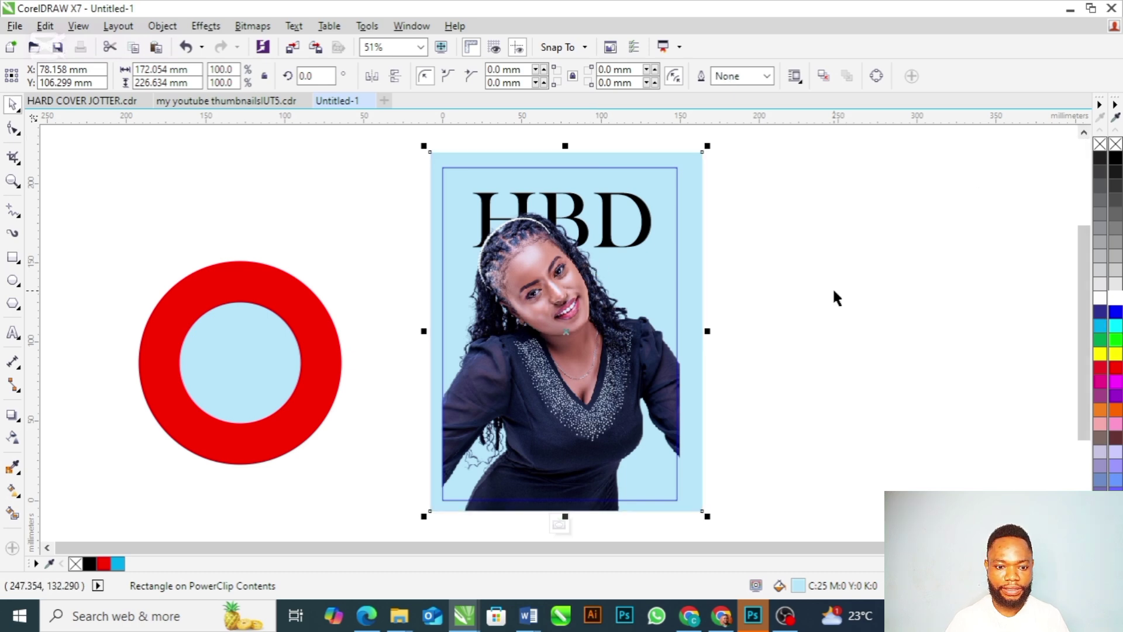
- Group the two circles and place them over the page's right edge, behind the woman's photo
click(334, 307)
drag(377, 221, 103, 504)
key(ctrl+g)
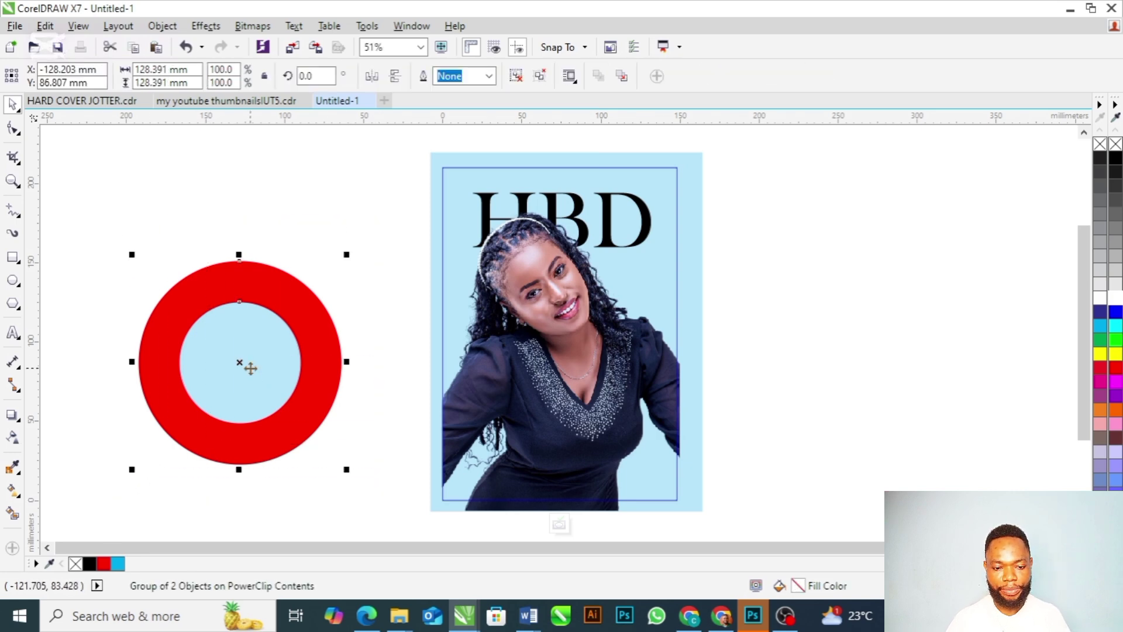
drag(240, 363, 692, 340)
key(ctrl+Page_Down)
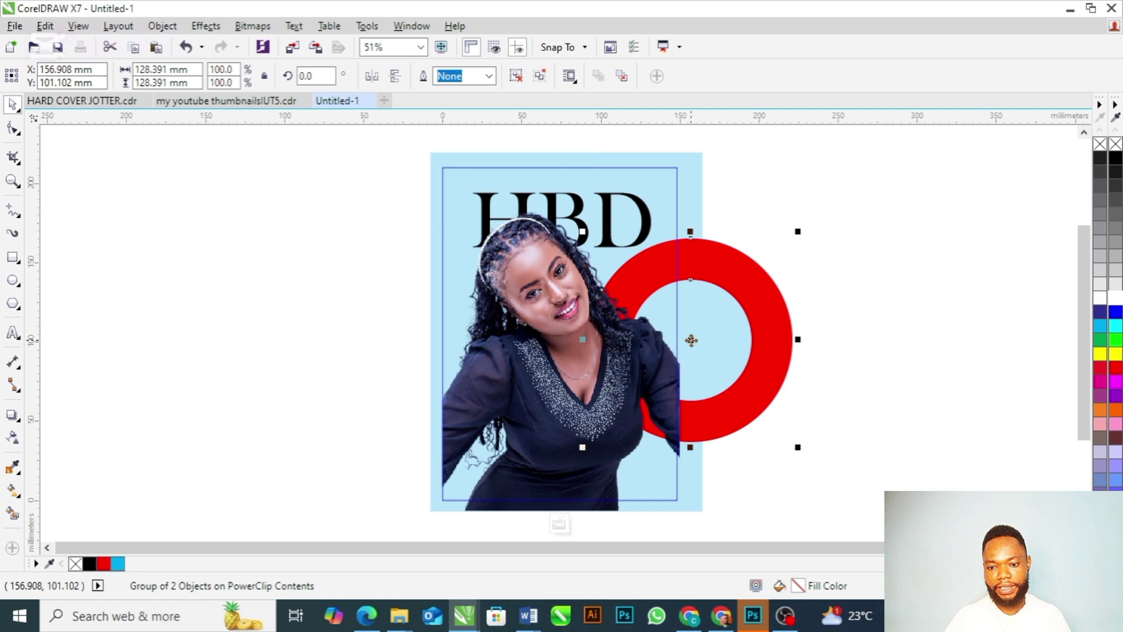
- Finish editing the PowerClip contents and remove the outline of the A5 page frame
click(899, 319)
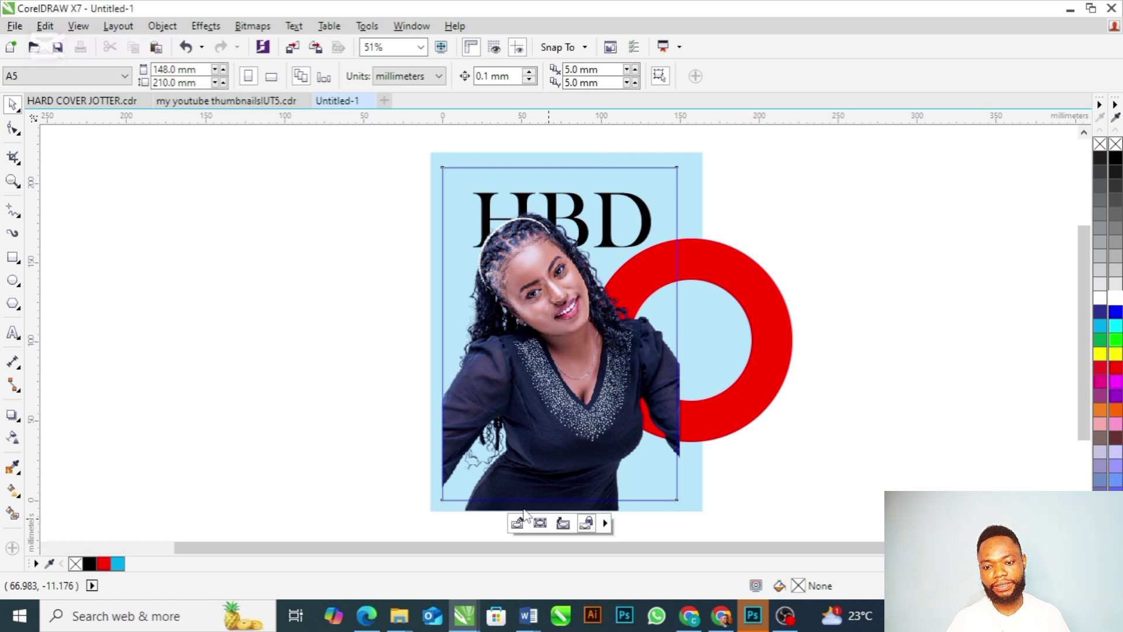
click(560, 525)
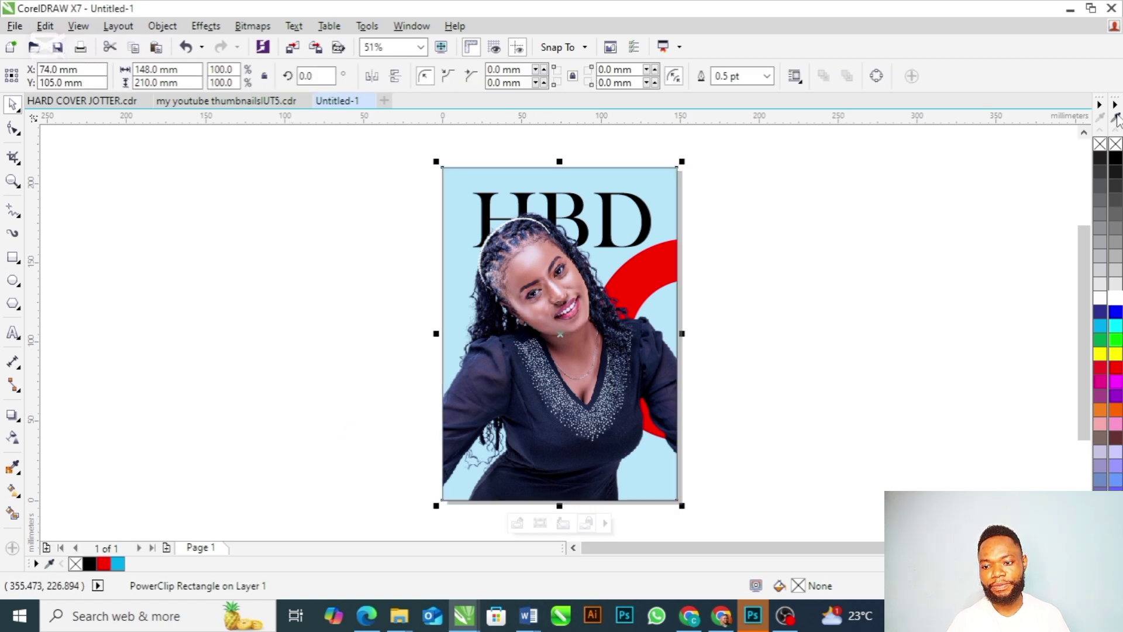
right_click(1099, 147)
click(709, 284)
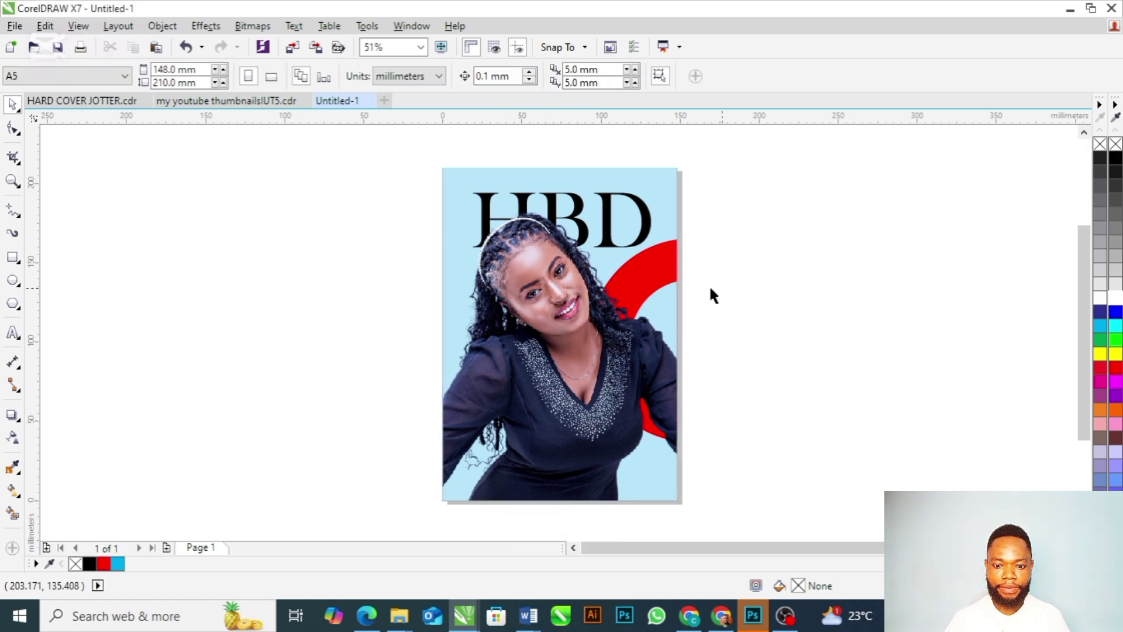
- Reopen the PowerClip contents, add the celebrant's first name as artistic text beside the page, and enlarge it to about 153 pt
double_click(590, 293)
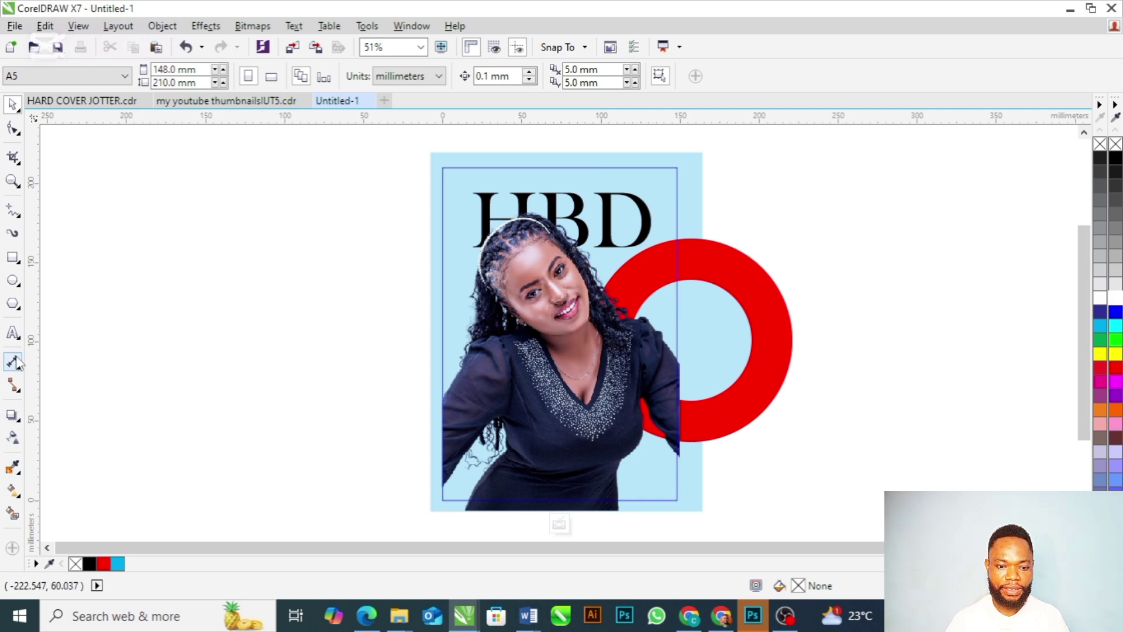
click(13, 333)
click(166, 376)
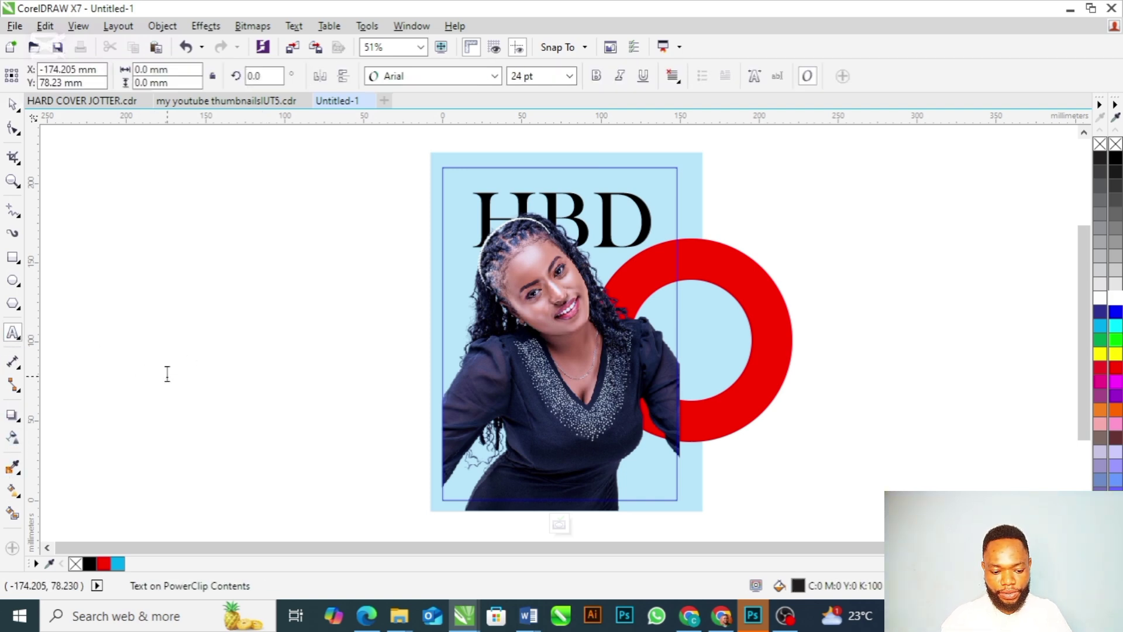
text(Joy)
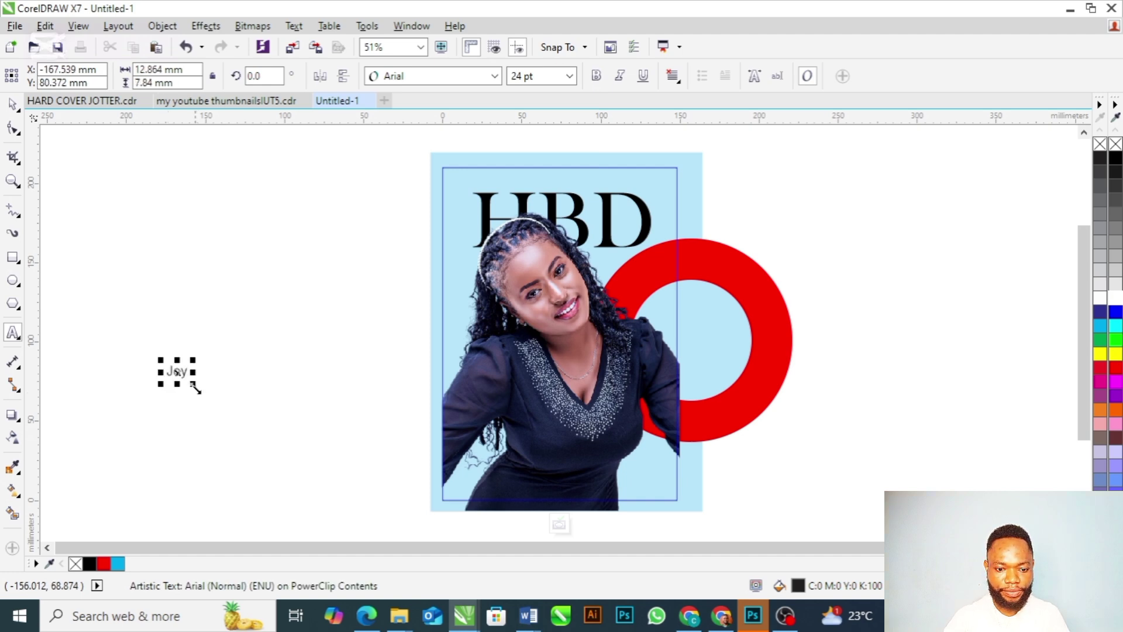
drag(193, 386, 301, 476)
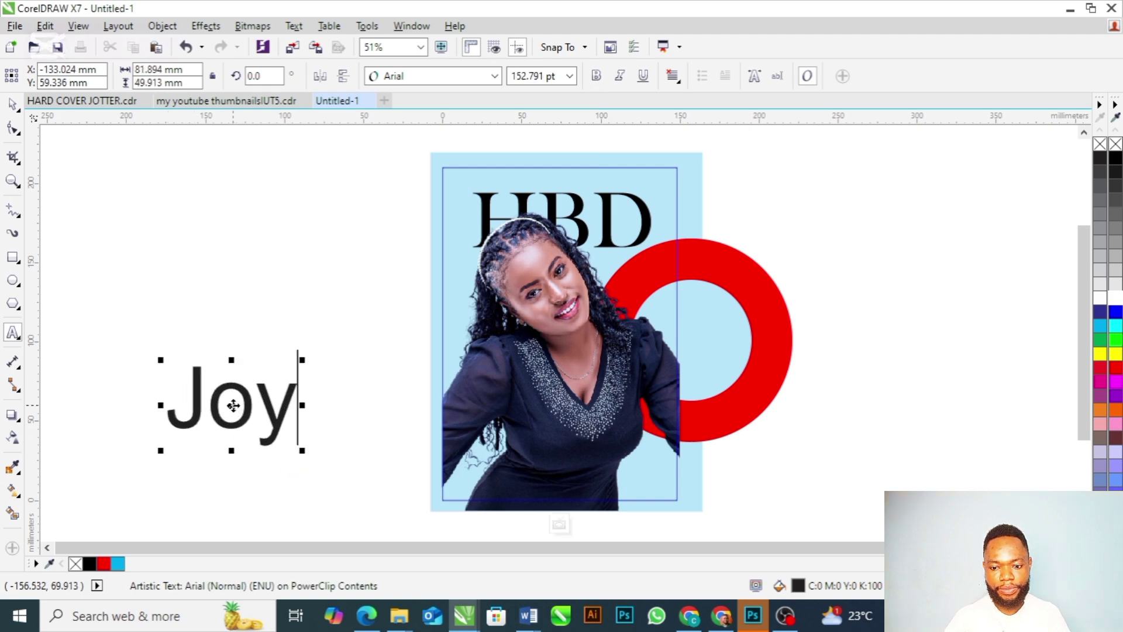
- Place the name text over the lower middle of the woman's dress and set its font to Freestyle Script
drag(234, 409, 567, 446)
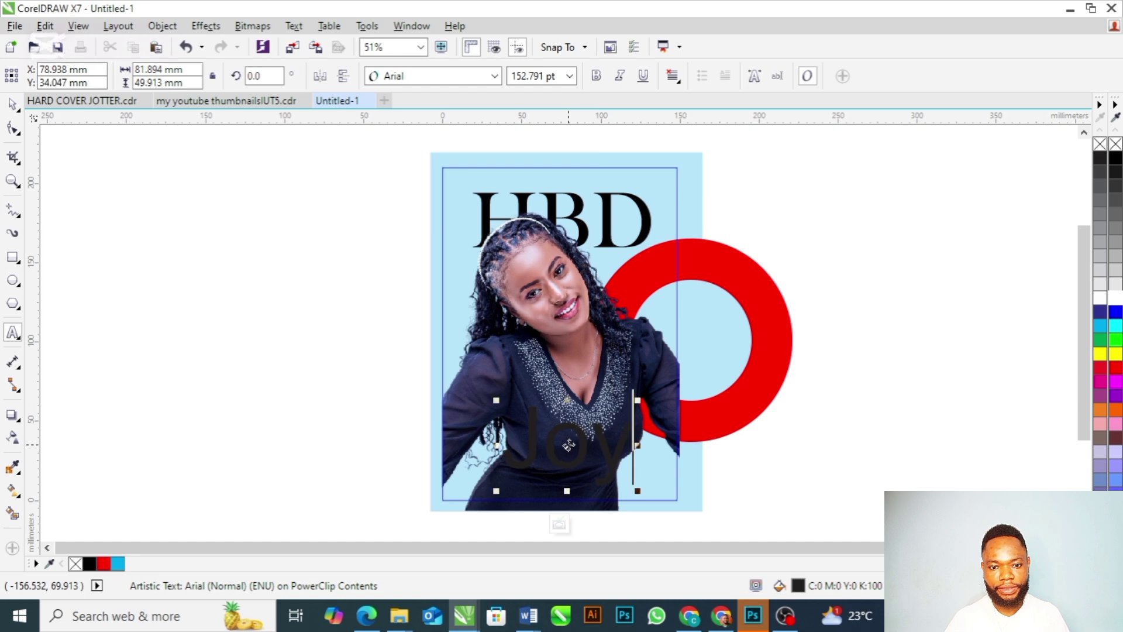
click(495, 76)
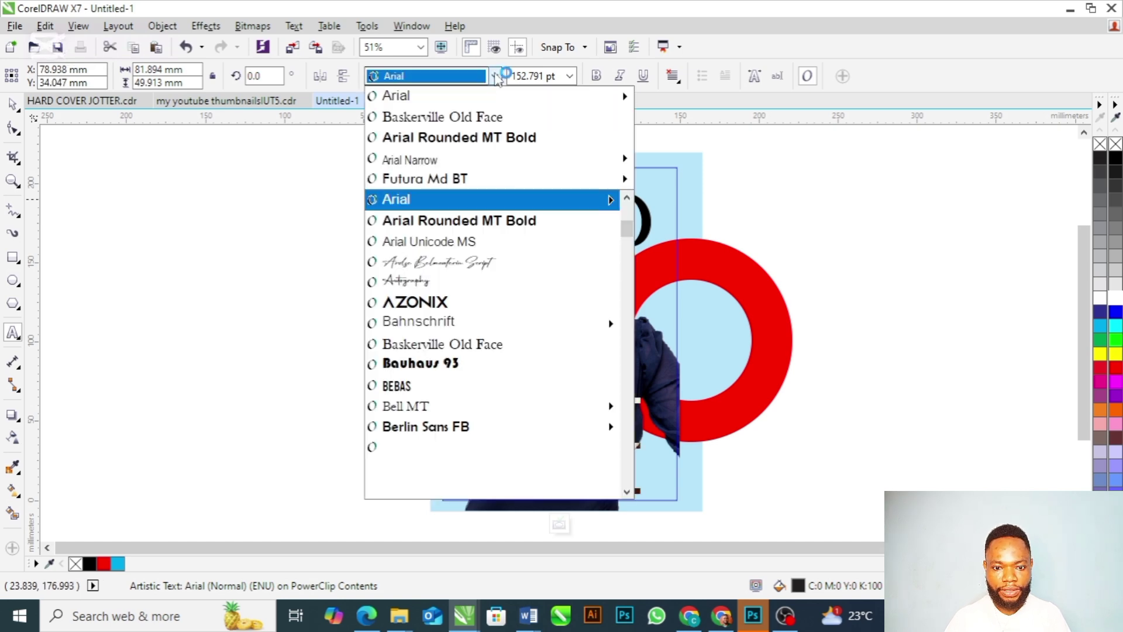
mouse_move(468, 97)
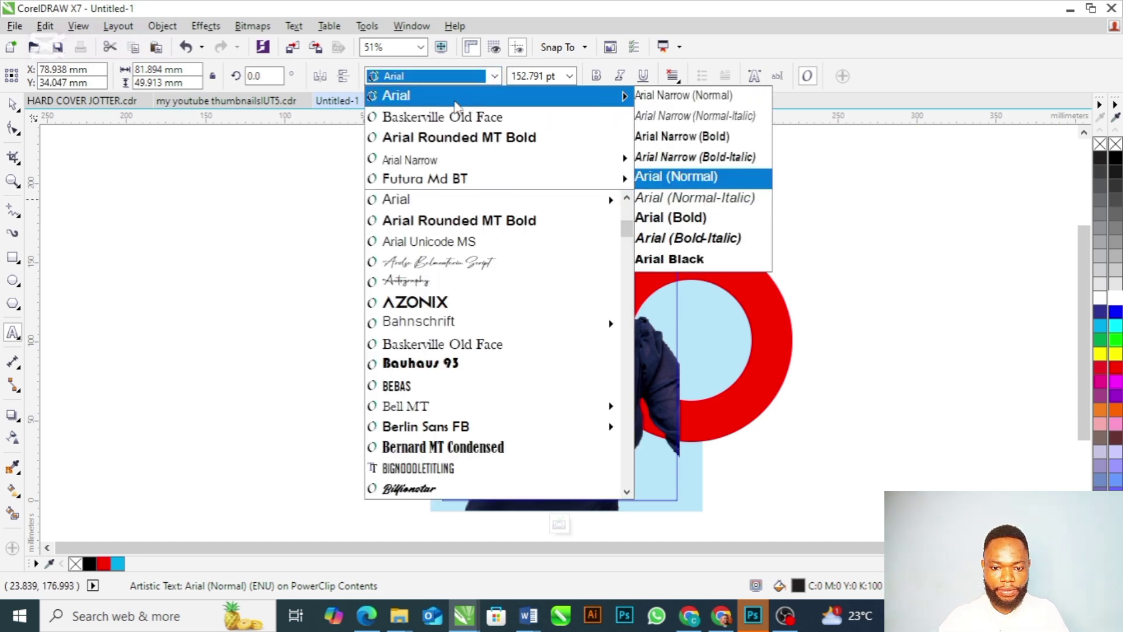
text(Freestyle Script)
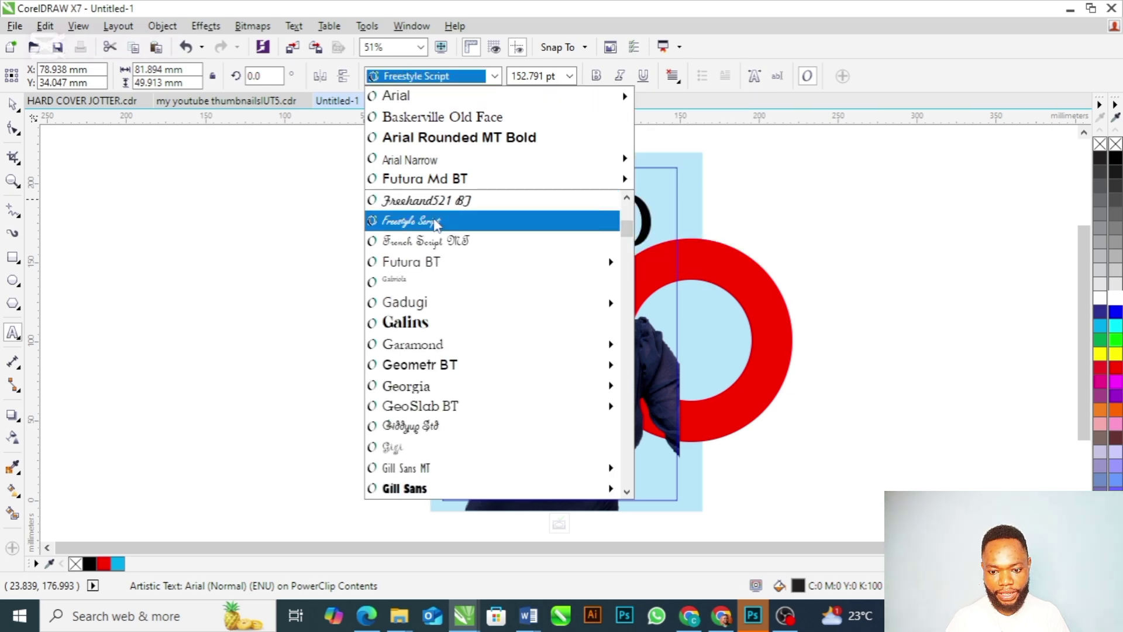
click(437, 223)
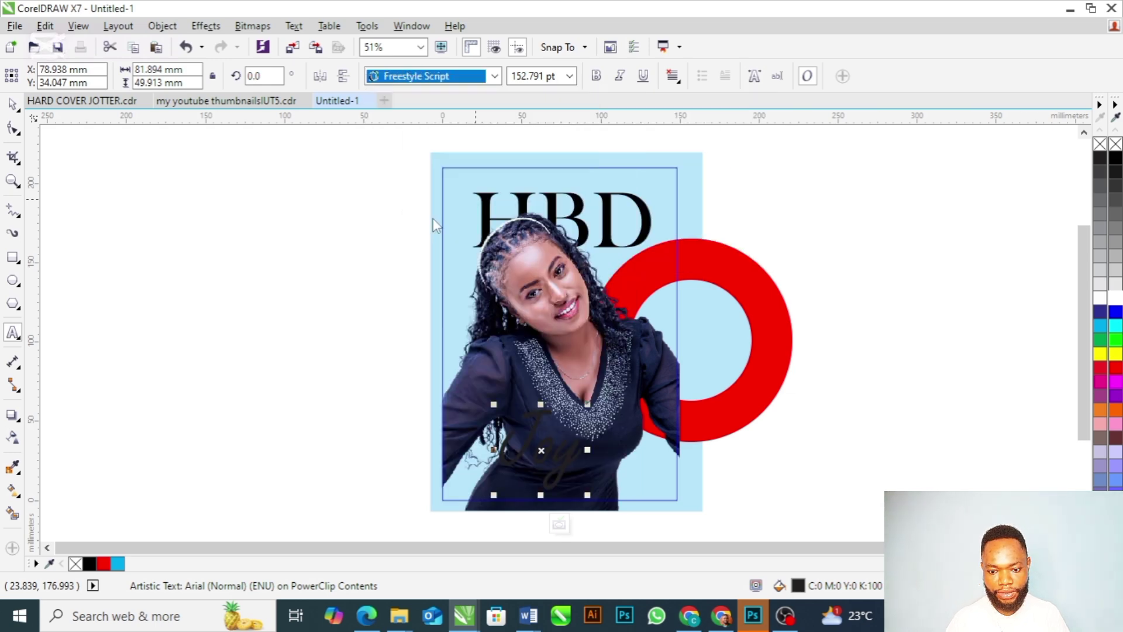
click(543, 444)
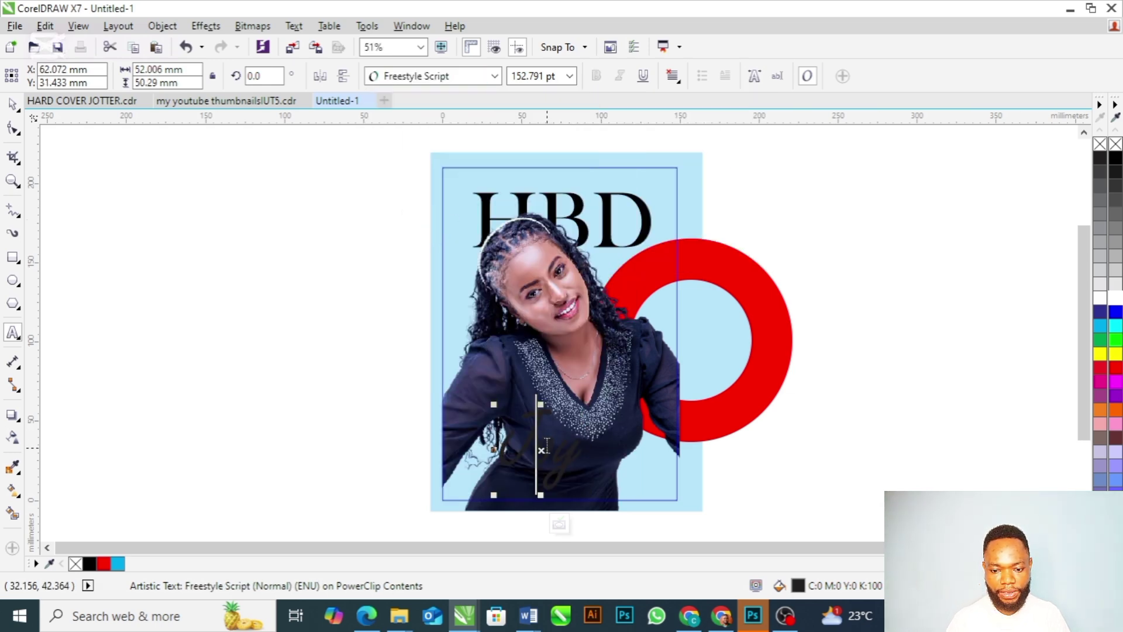
click(561, 449)
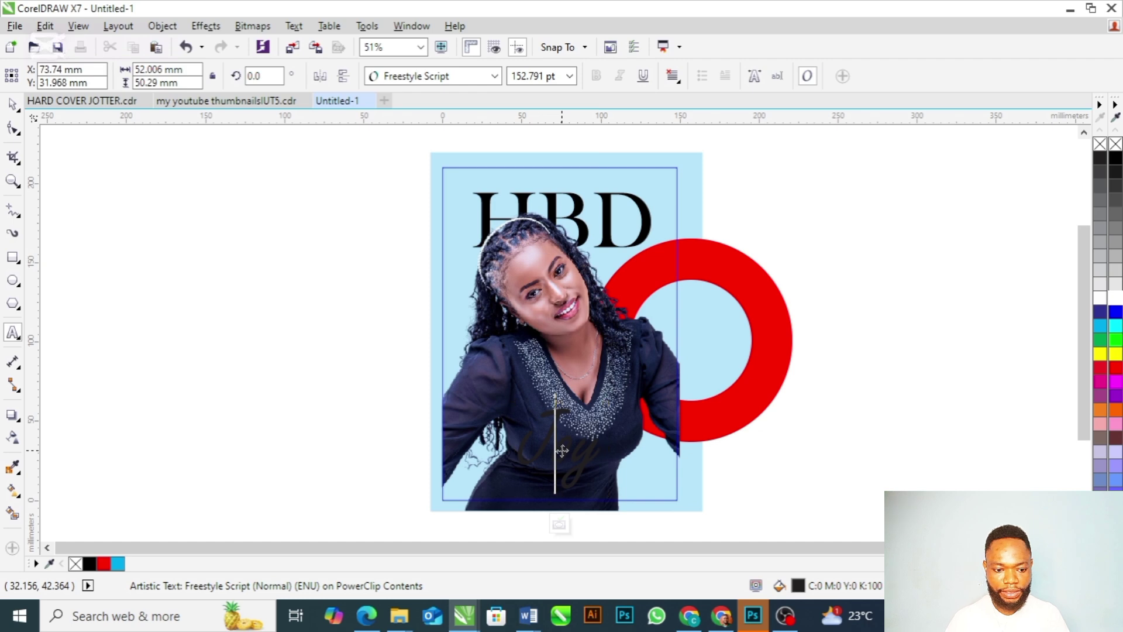
- Fill the celebrant's name text on the woman's dress with white and deselect it
double_click(561, 450)
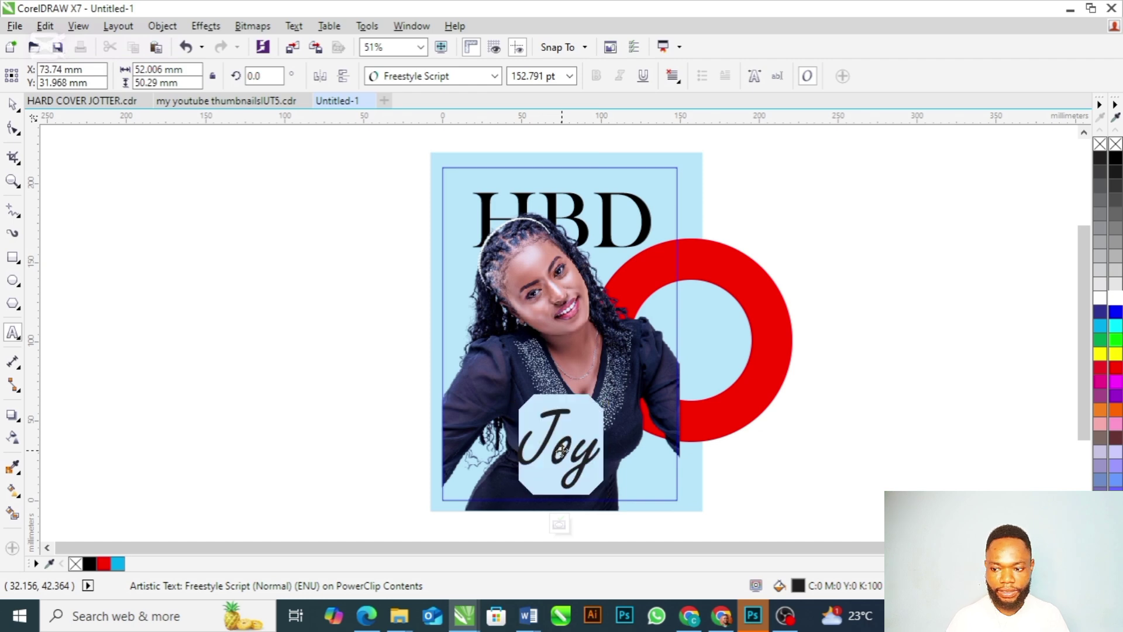
click(1101, 297)
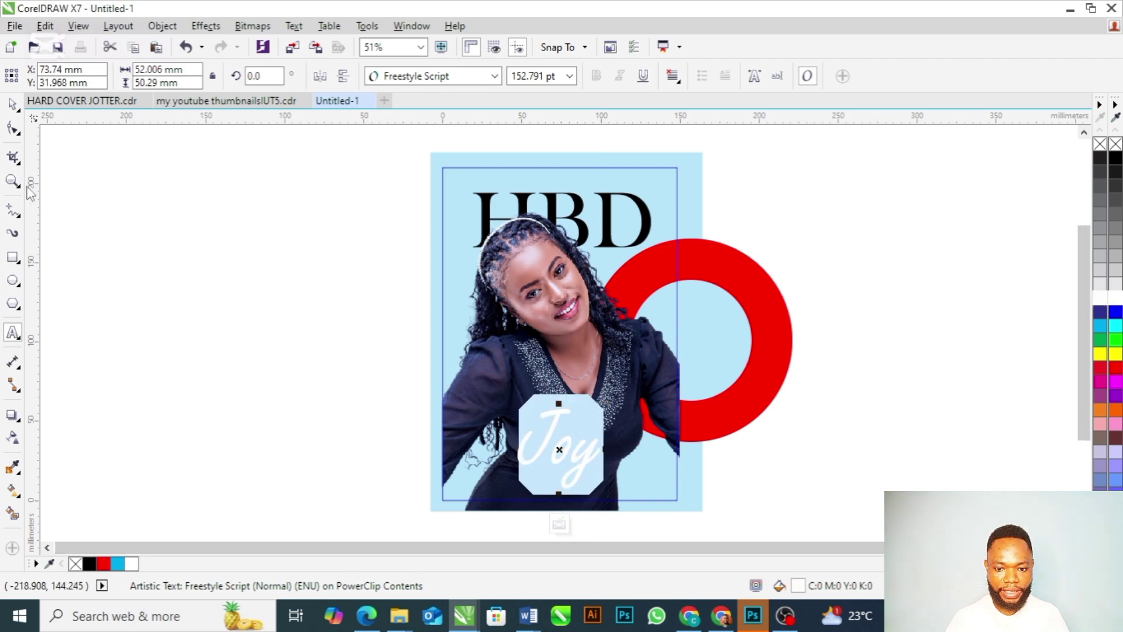
click(13, 104)
click(372, 362)
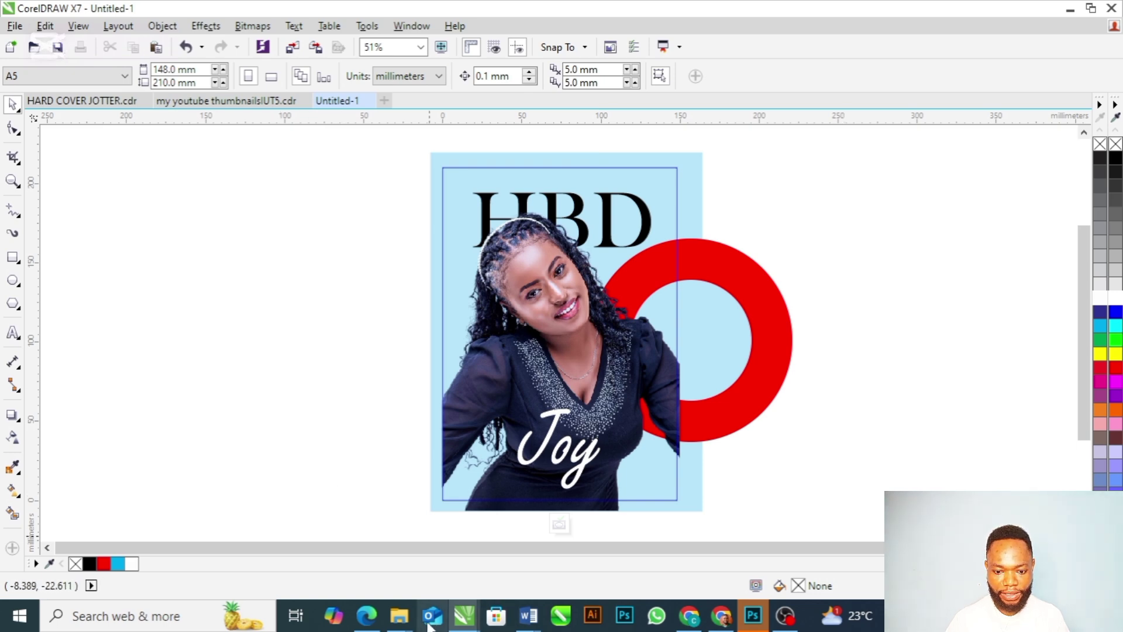
- Bring the LIGHT EFFECT file from the HARD COVER JOTTER folder into the drawing and place it beside the page
mouse_move(408, 626)
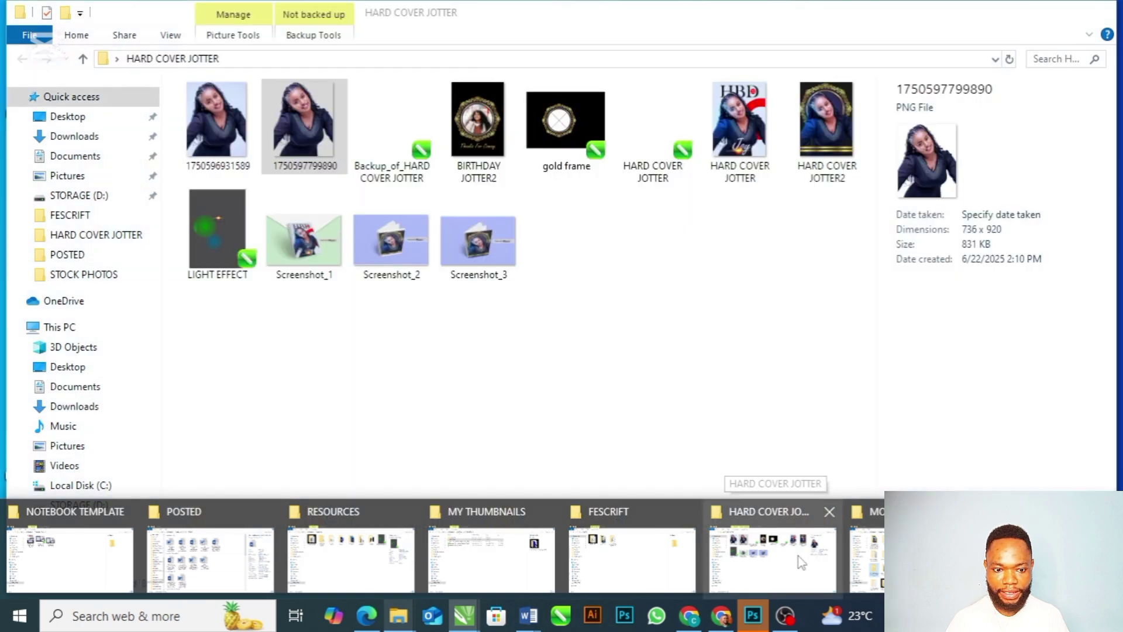
click(802, 563)
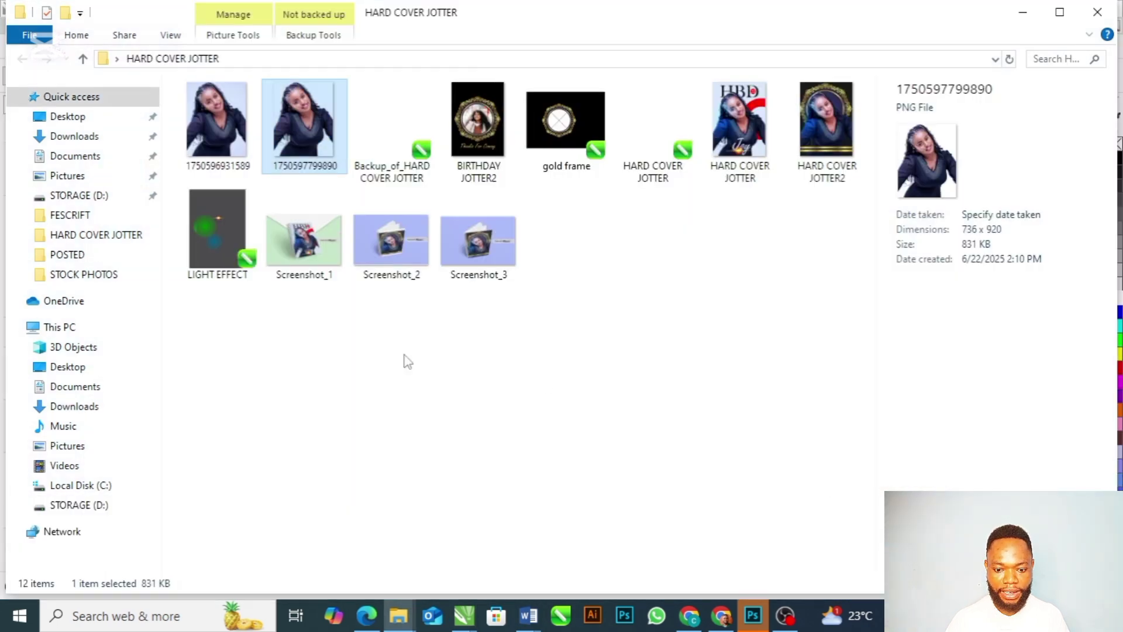
drag(210, 251, 251, 366)
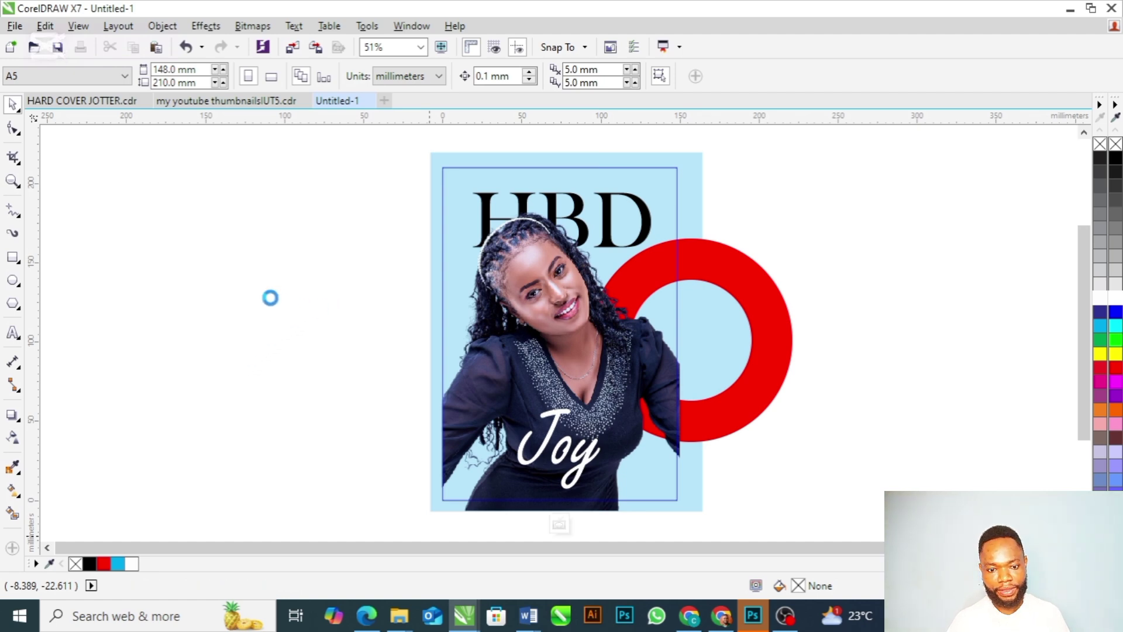
click(376, 303)
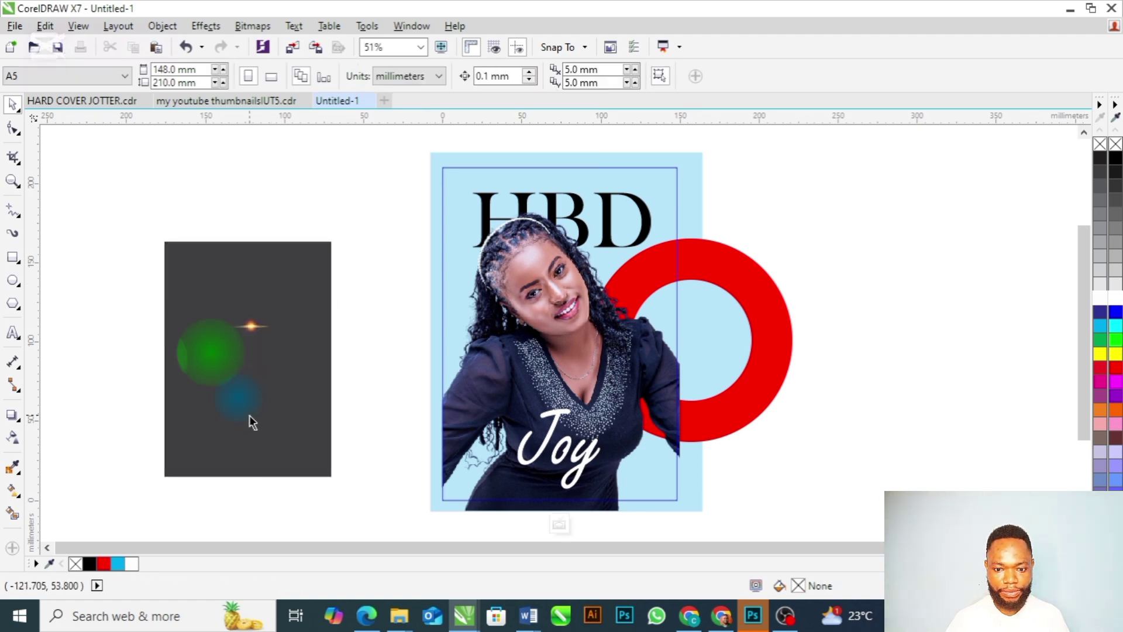
drag(244, 410, 231, 369)
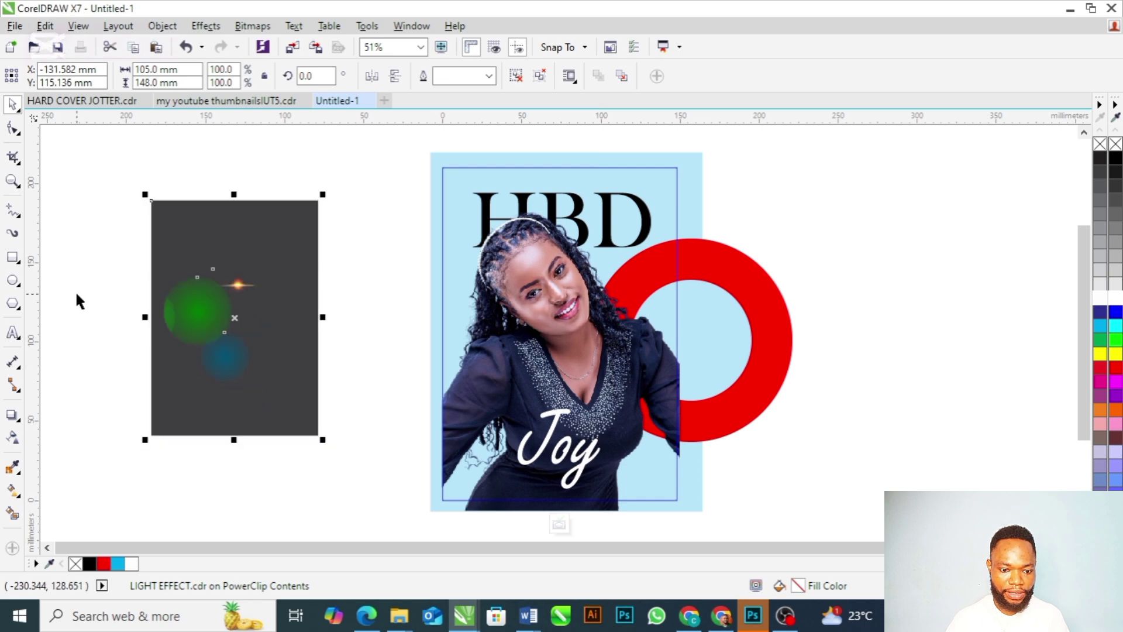
click(76, 290)
- Copy the blue light circle out of the light effect group onto the woman's hair beside her cheek
click(213, 359)
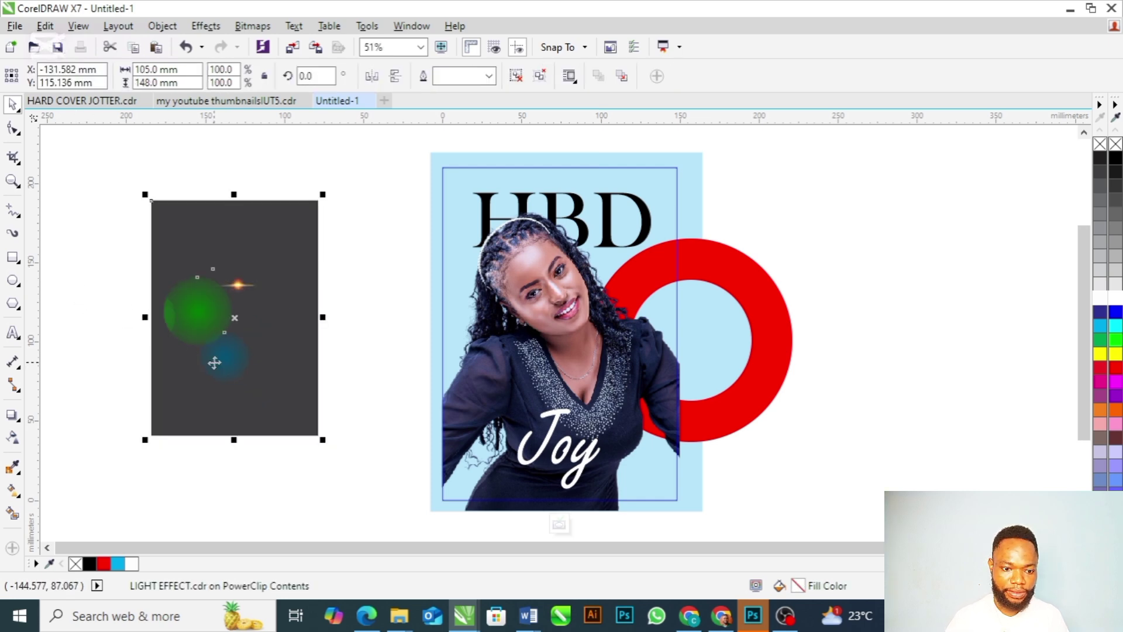
click(148, 355)
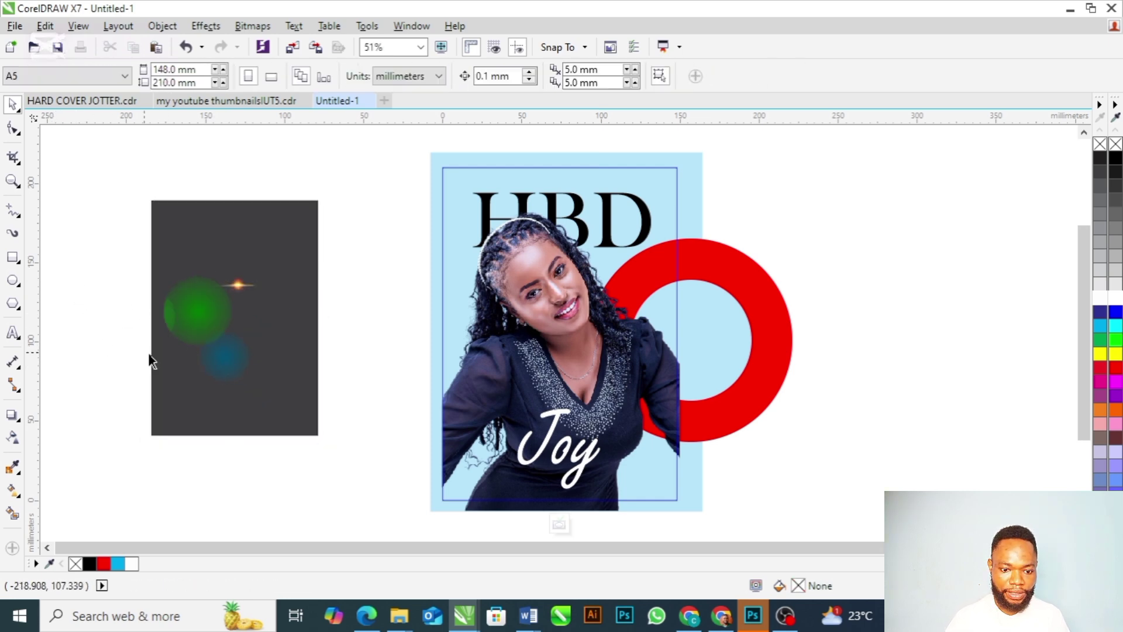
ctrl+click(214, 374)
drag(222, 358, 505, 314)
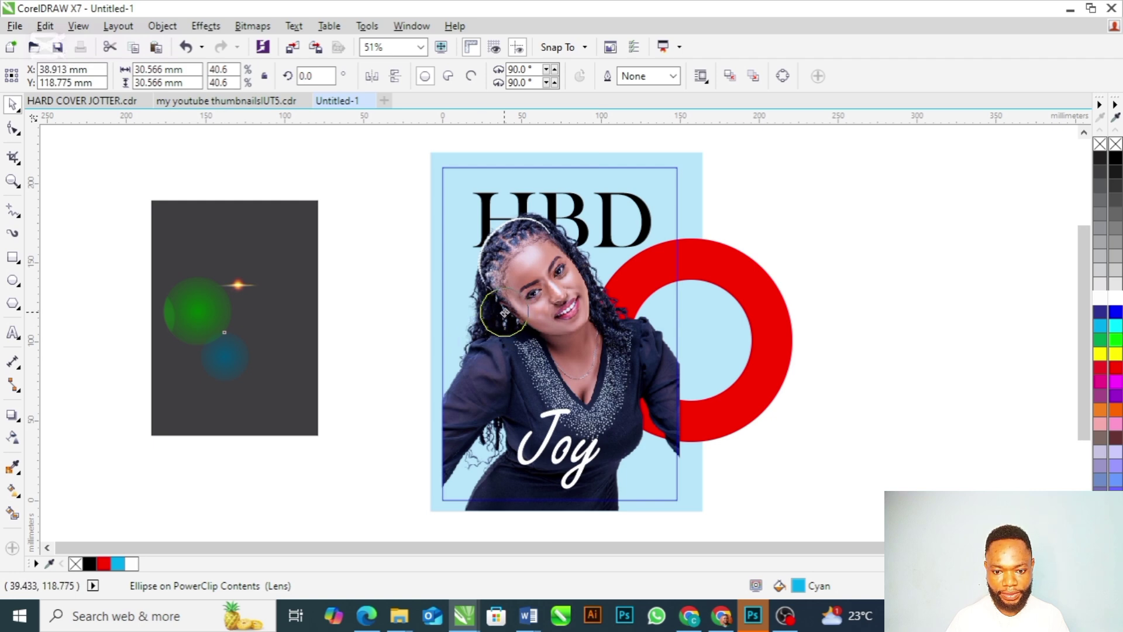
right_click(504, 313)
click(472, 341)
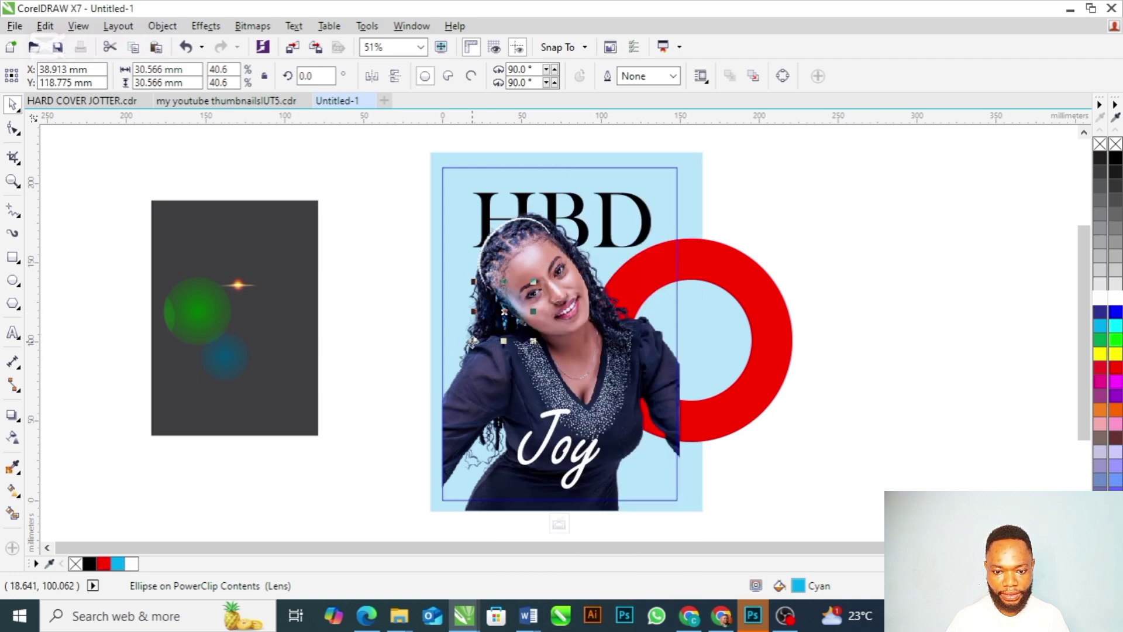
- Enlarge the copied blue light to about 95 mm across and centre it over the hair on the page's left side
click(472, 342)
drag(474, 340, 414, 402)
click(502, 325)
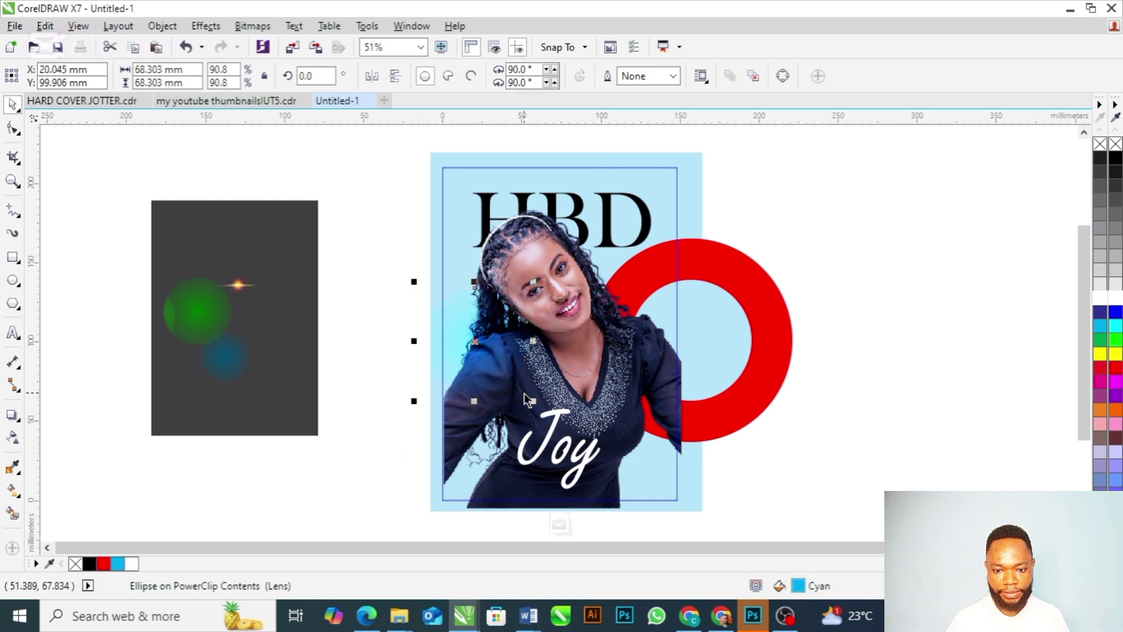
drag(531, 401, 576, 443)
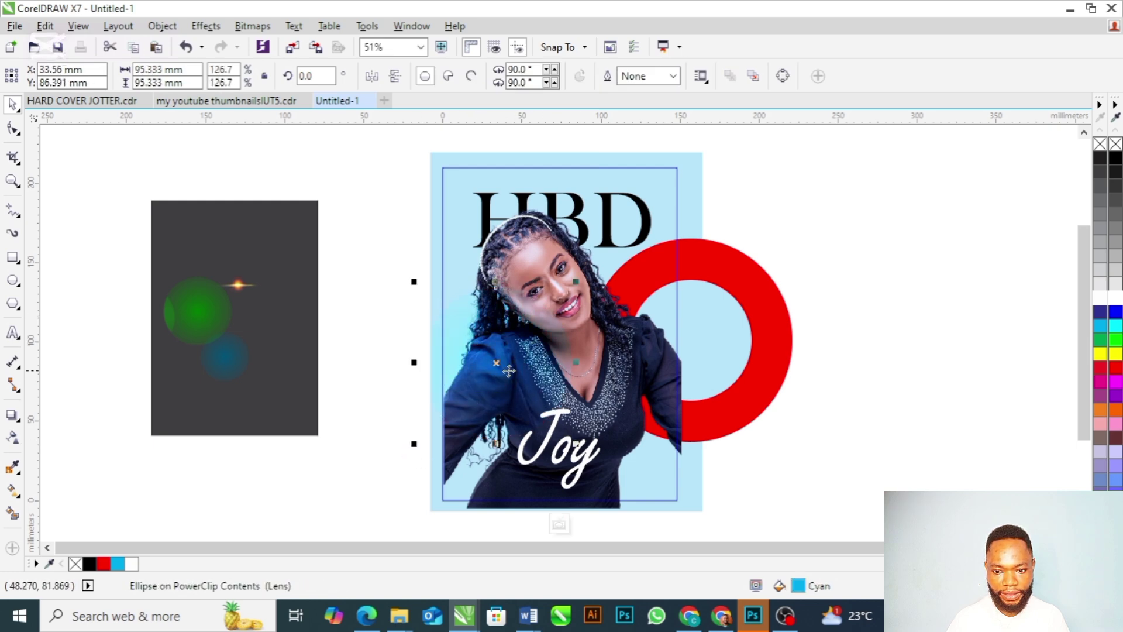
drag(500, 363, 487, 313)
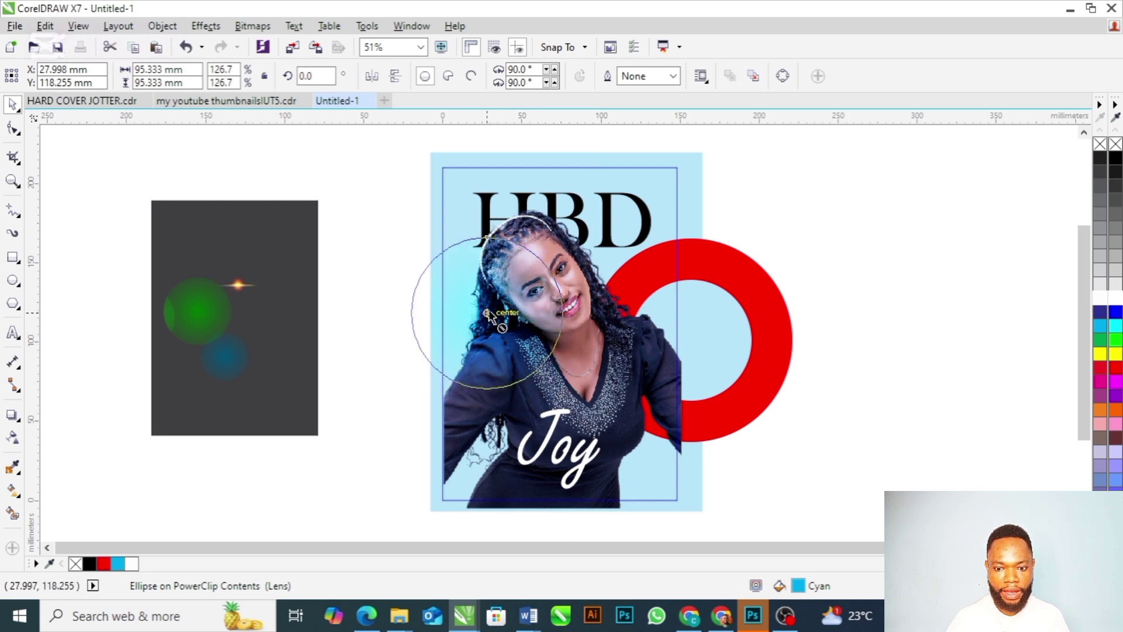
click(371, 252)
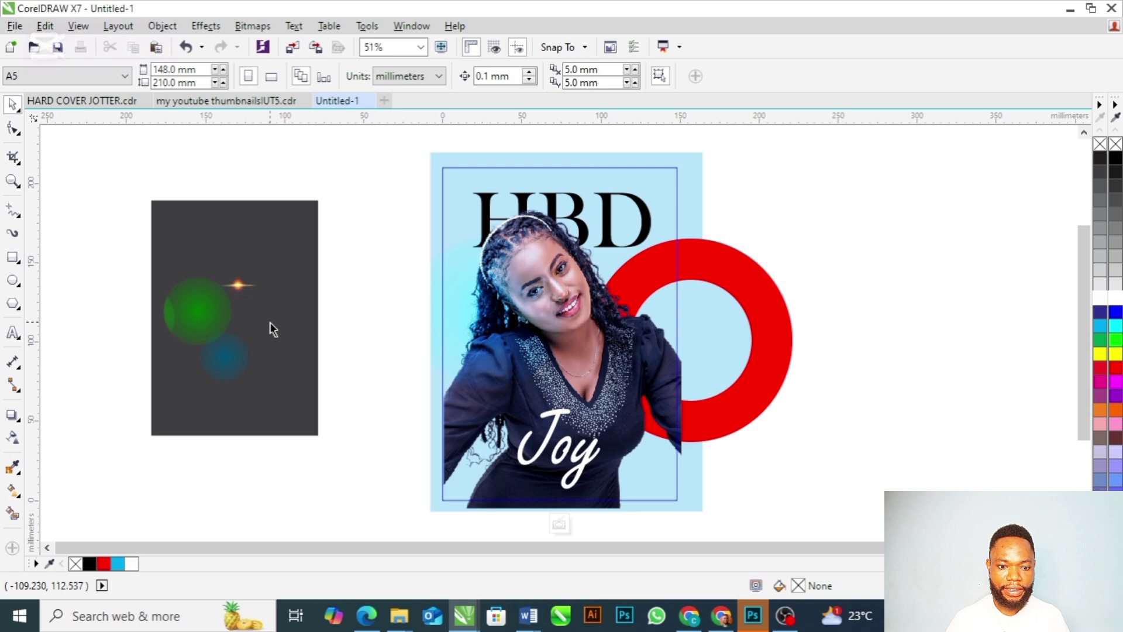
- Copy the orange light flare onto the lower part of the name text and scale it to about 93 x 38 mm
click(237, 285)
drag(237, 285, 455, 423)
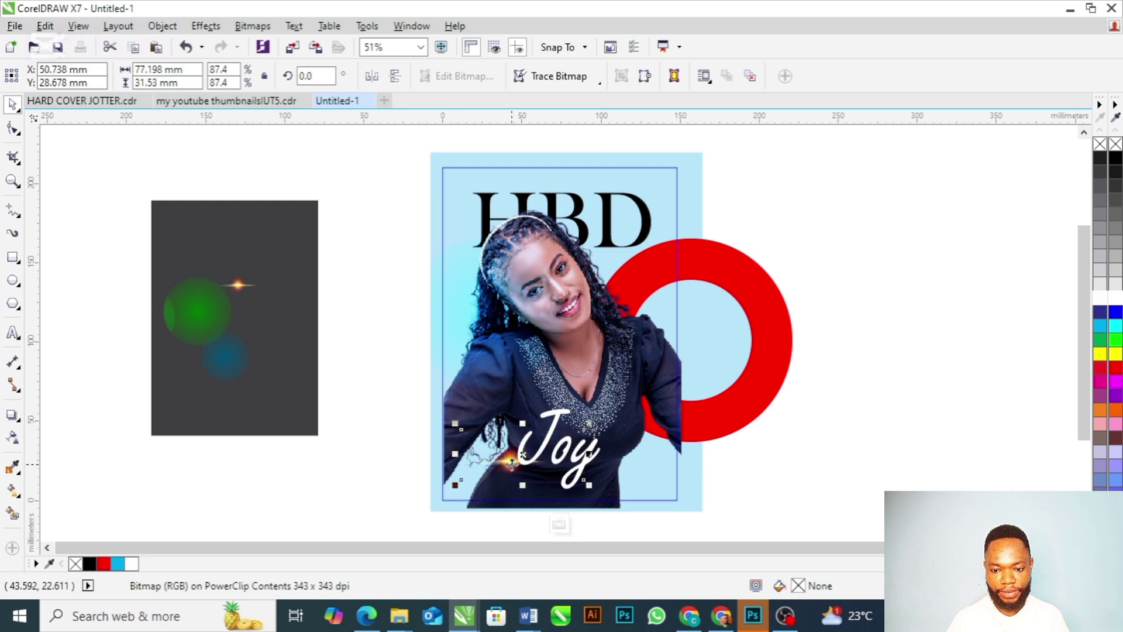
drag(512, 464, 548, 470)
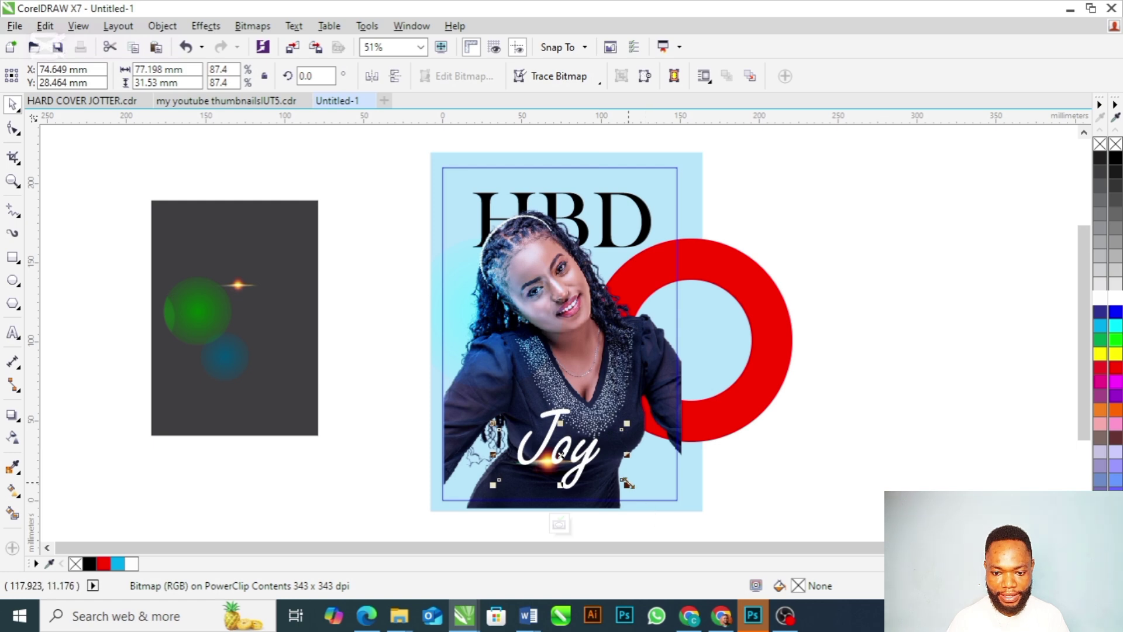
drag(628, 485, 656, 499)
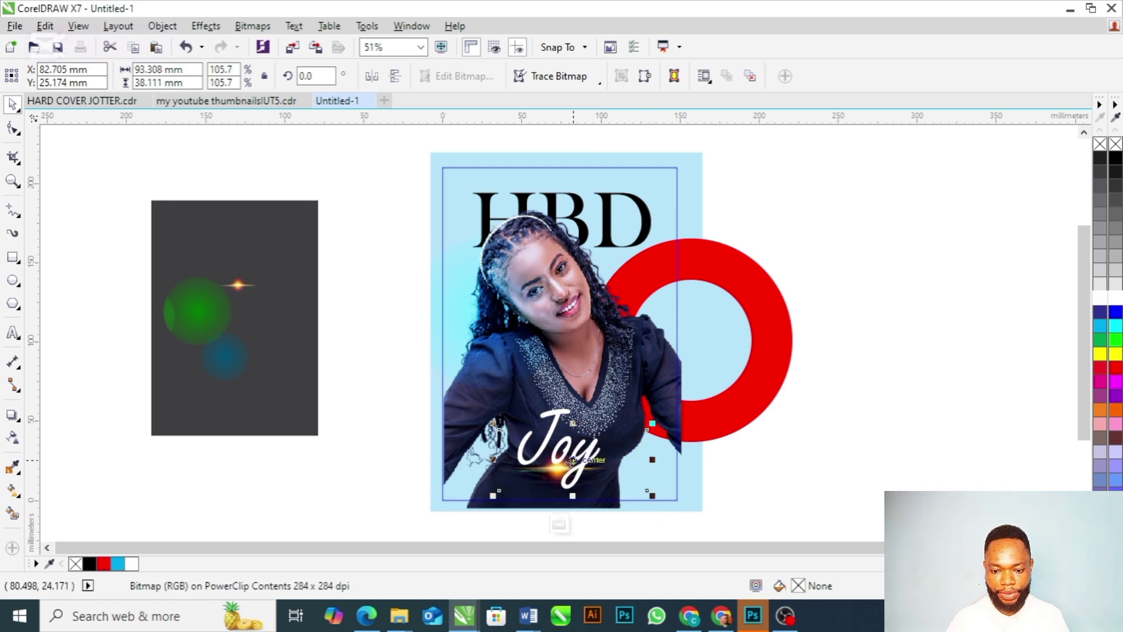
drag(570, 462, 557, 463)
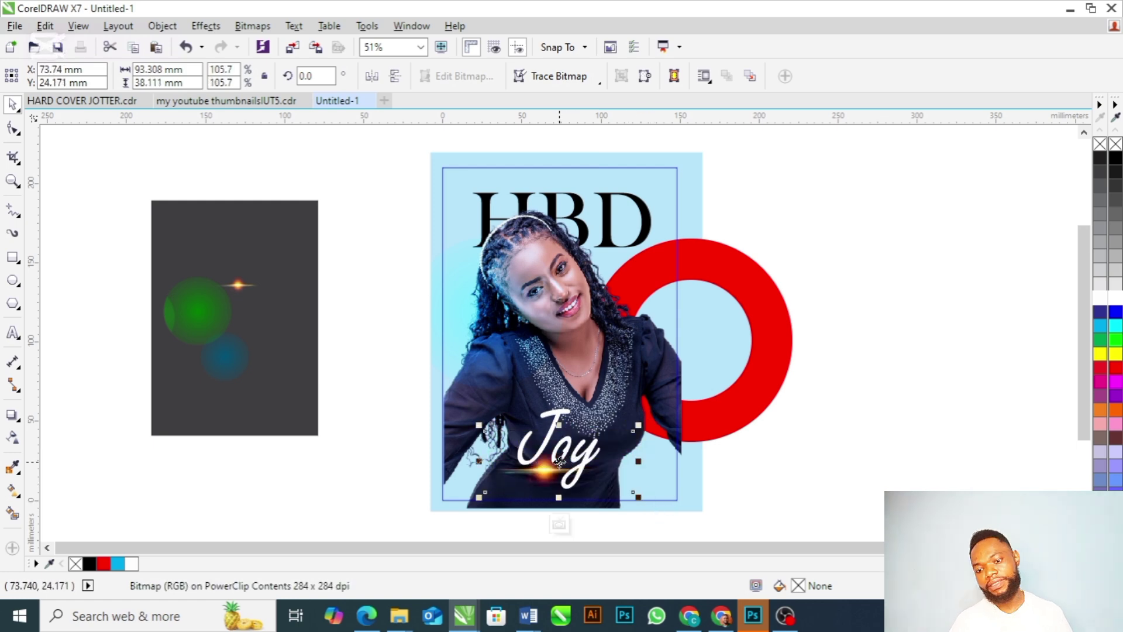
click(794, 462)
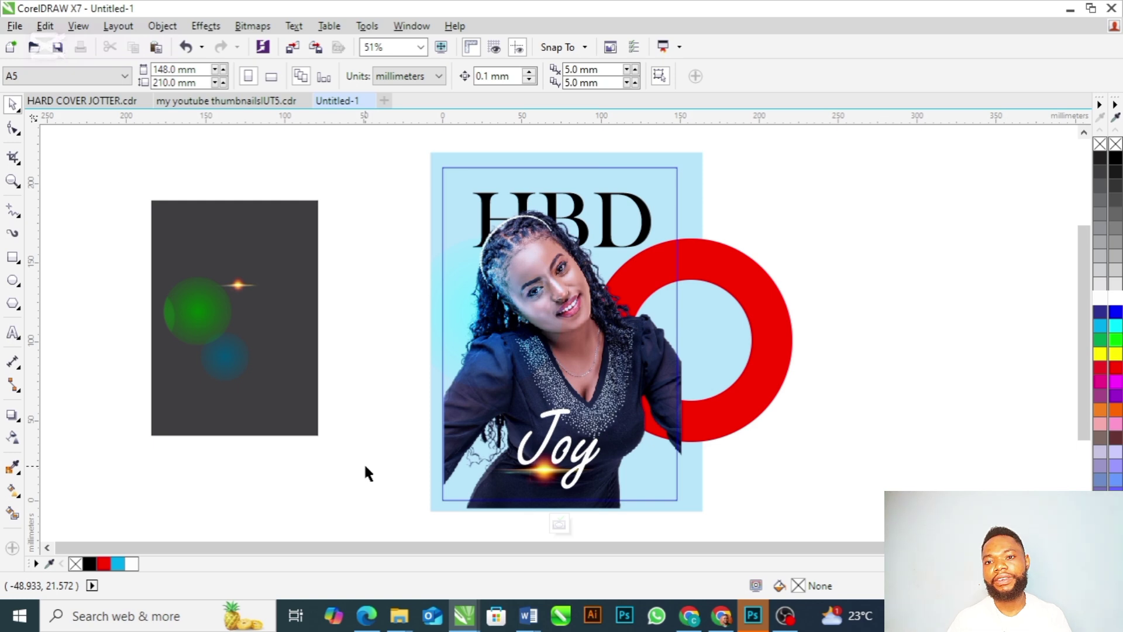
- Add the celebrant's birthday, day and month, as artistic text to the upper right of the HBD title
key(z)
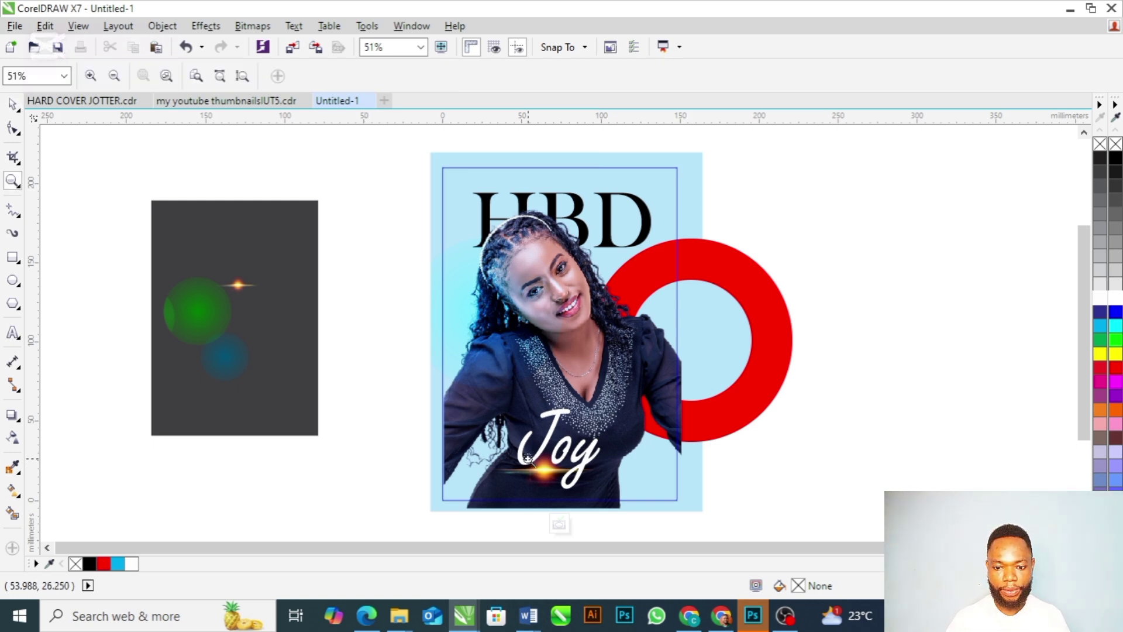
drag(567, 172, 739, 323)
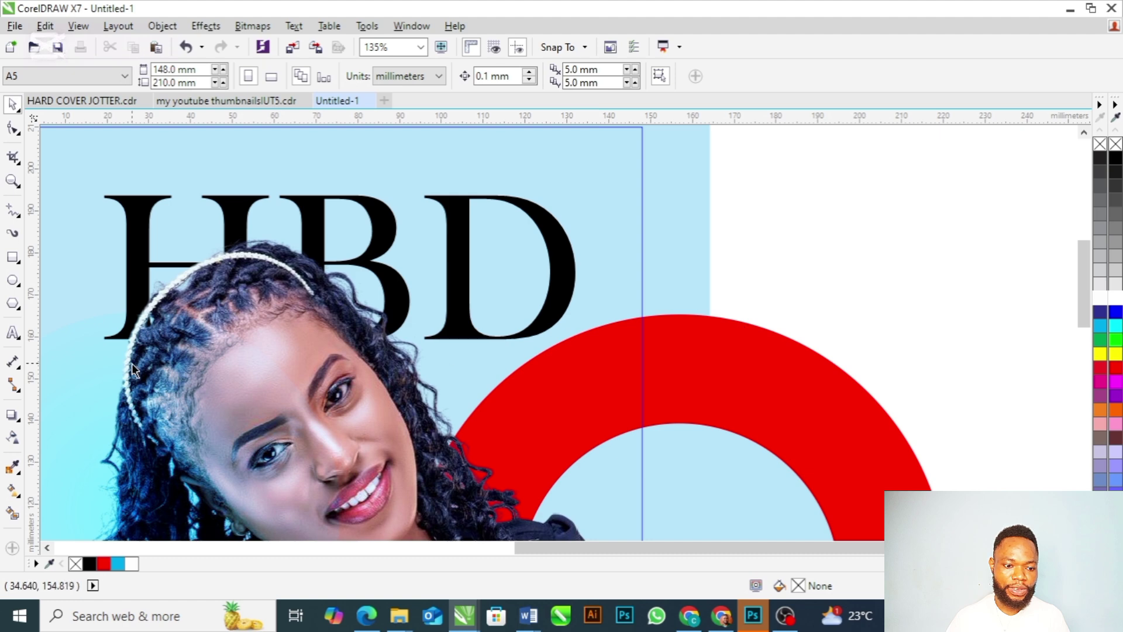
click(13, 332)
click(588, 193)
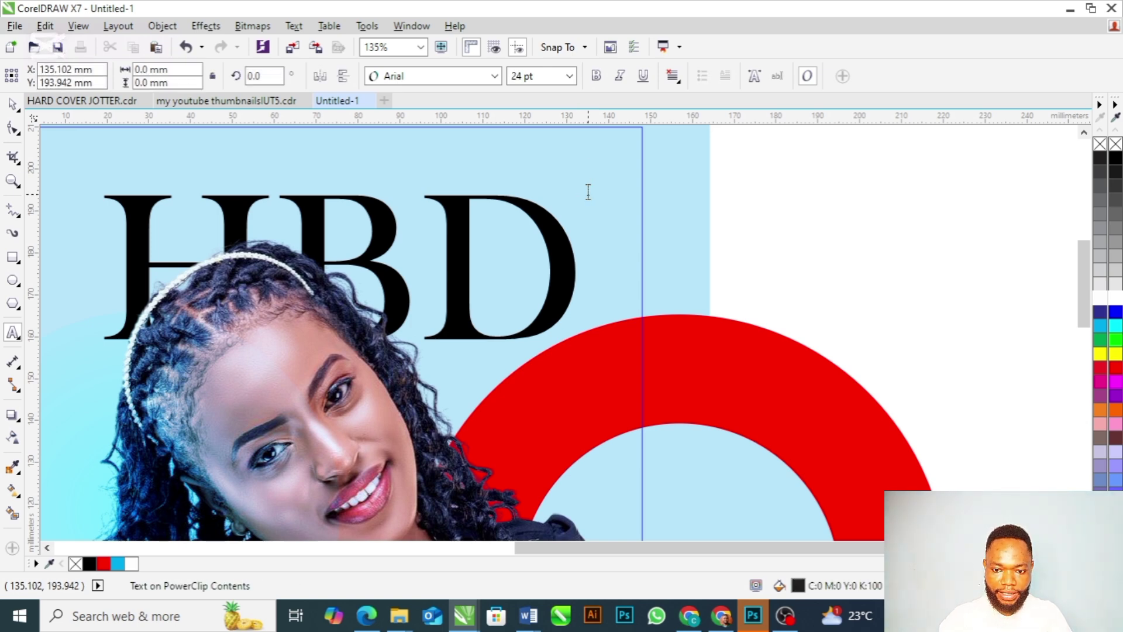
text(30)
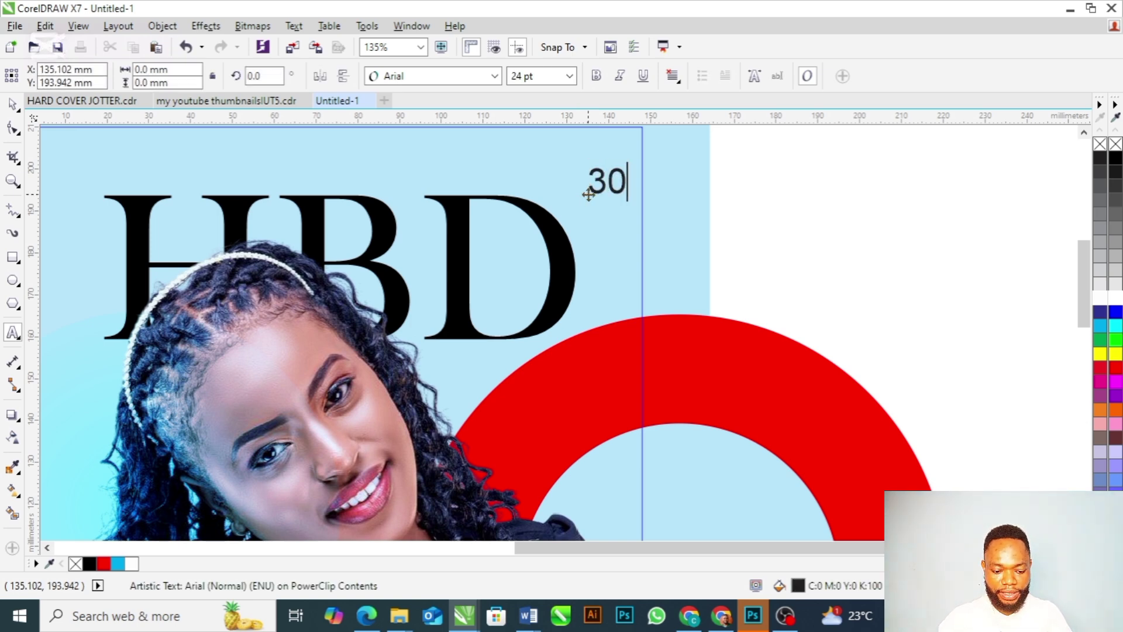
text(th)
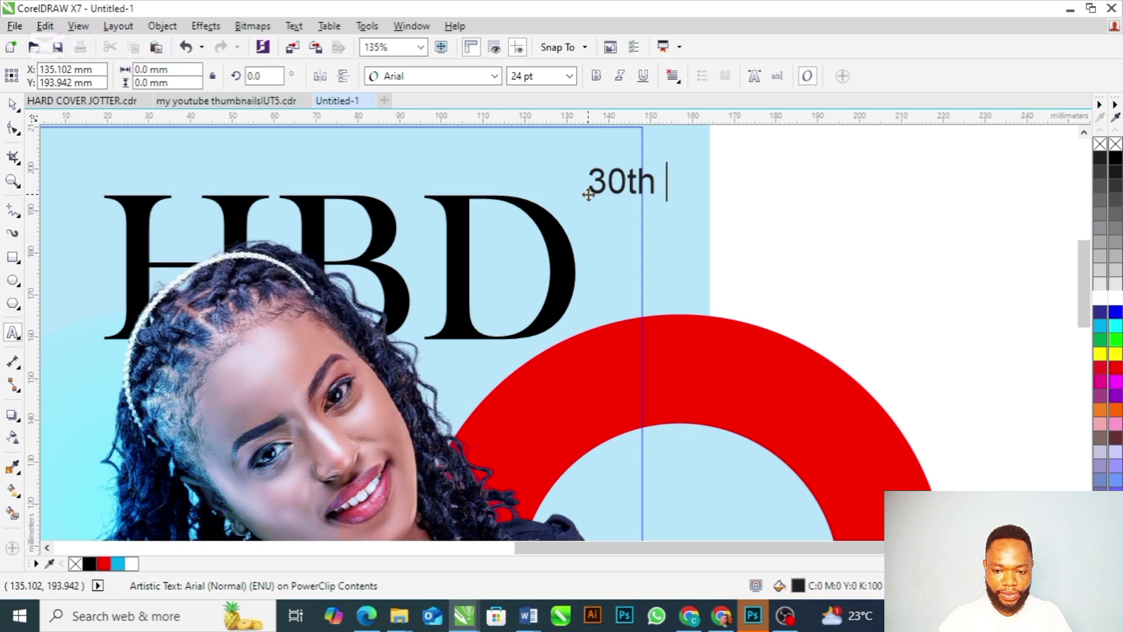
text( jun)
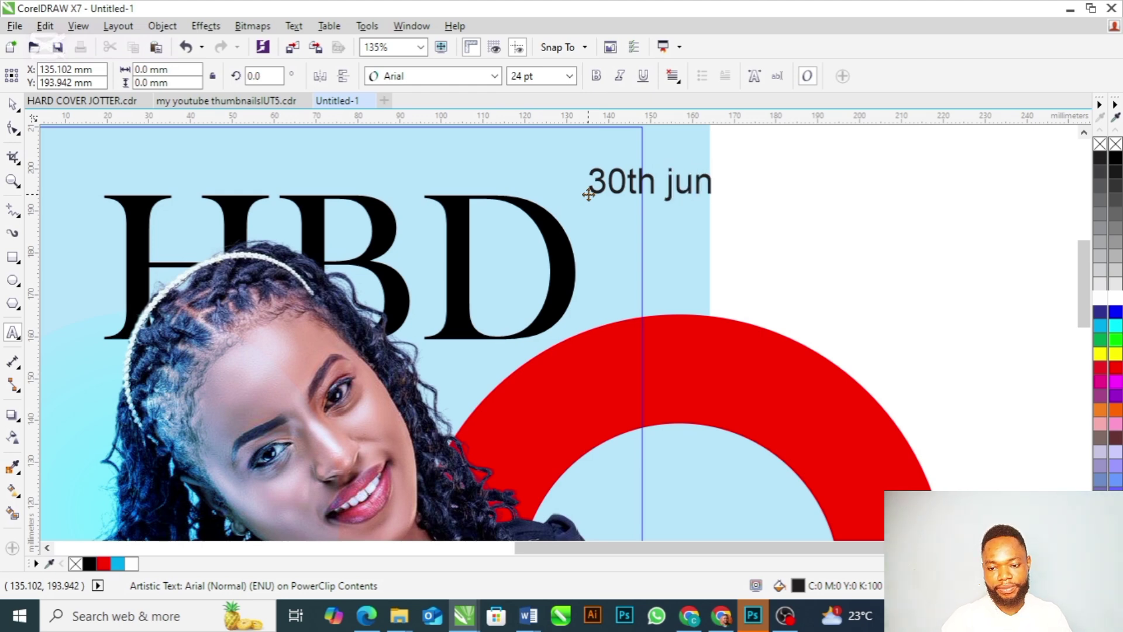
text(e)
- Change the case of the whole birthday date text to UPPERCASE
key(ctrl+a)
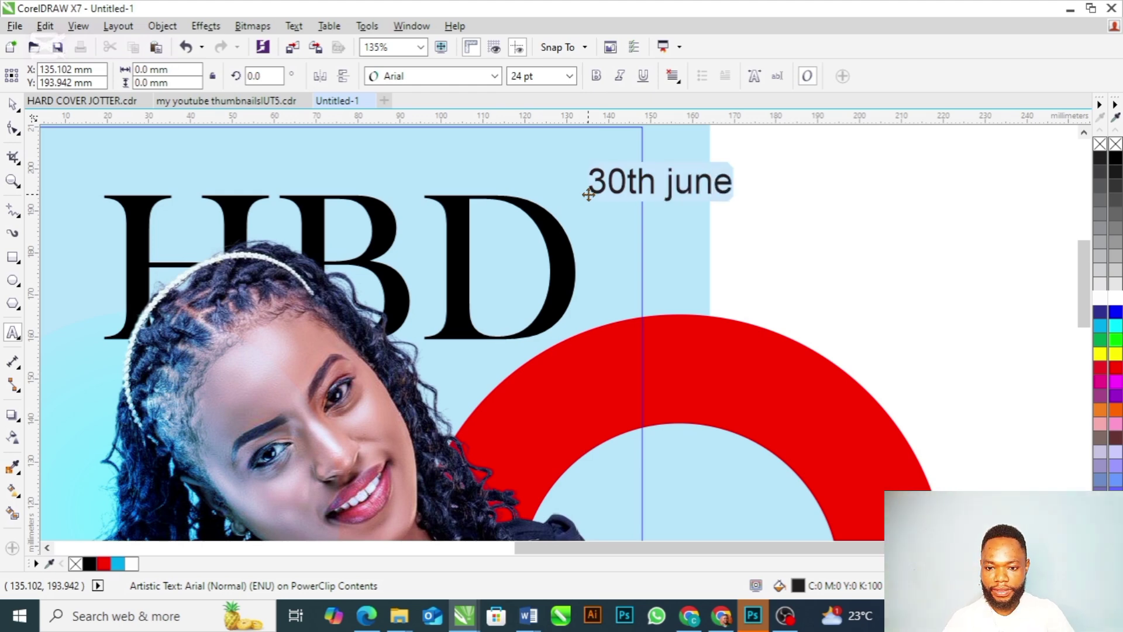
key(shift+F3)
key(Down)
key(Down)
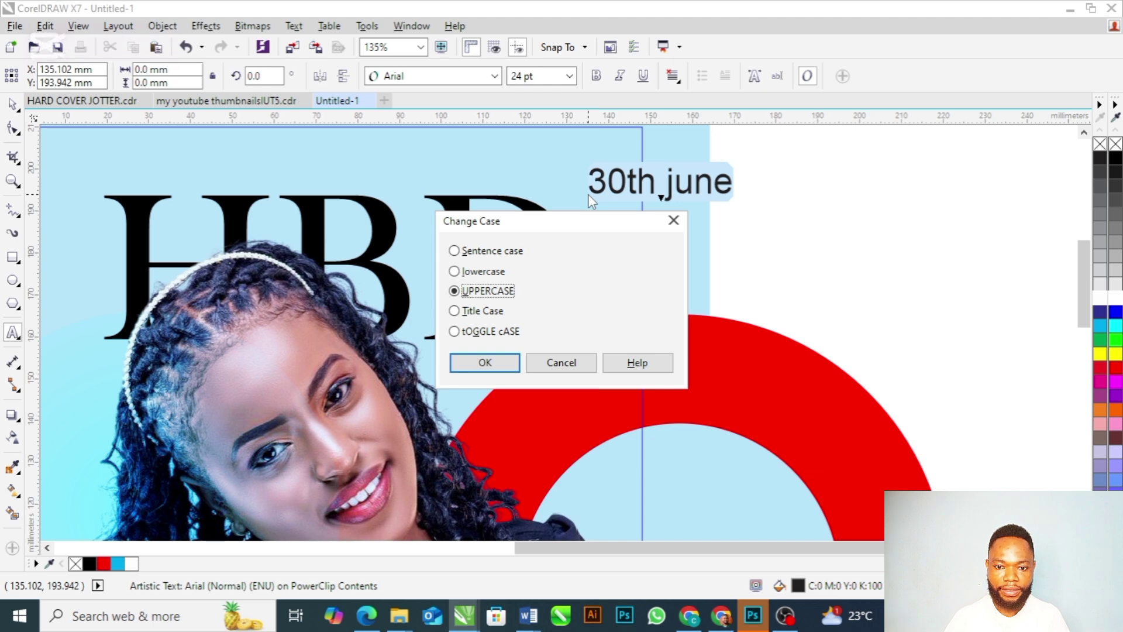
key(Return)
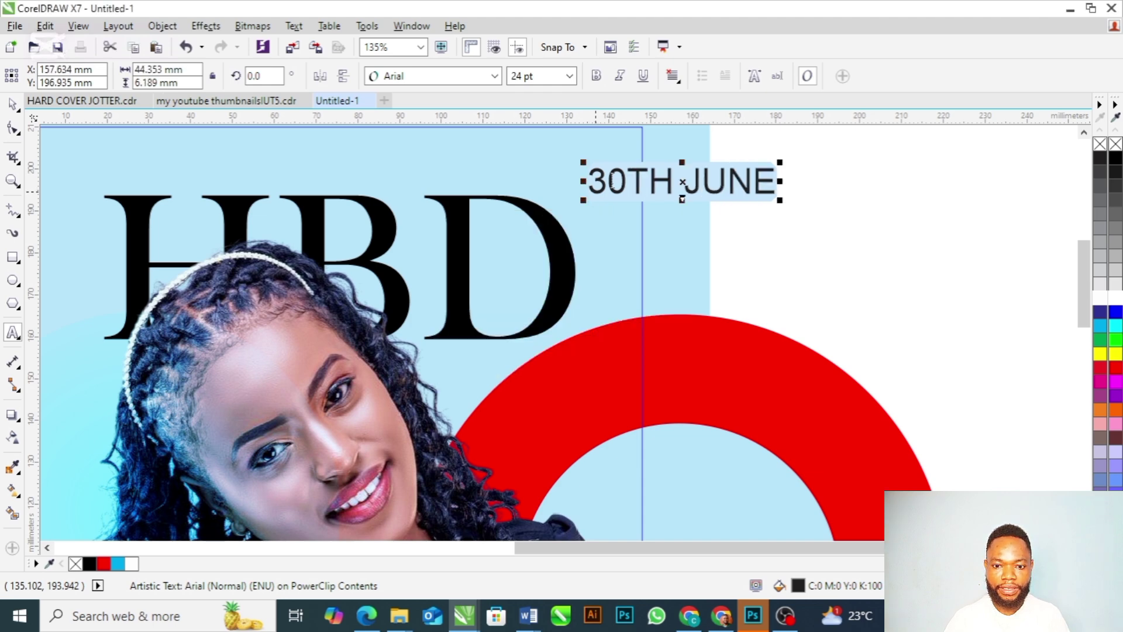
- Set the date text's font to Baskerville Old Face and break it into two lines, with the month below the day
click(495, 76)
mouse_move(433, 163)
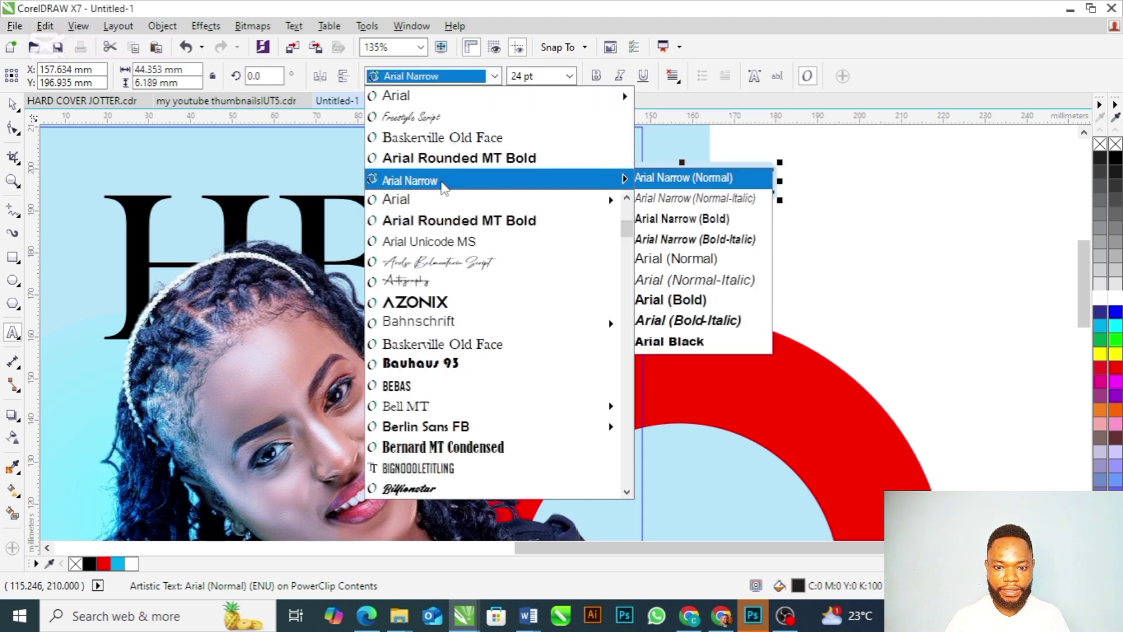
click(433, 137)
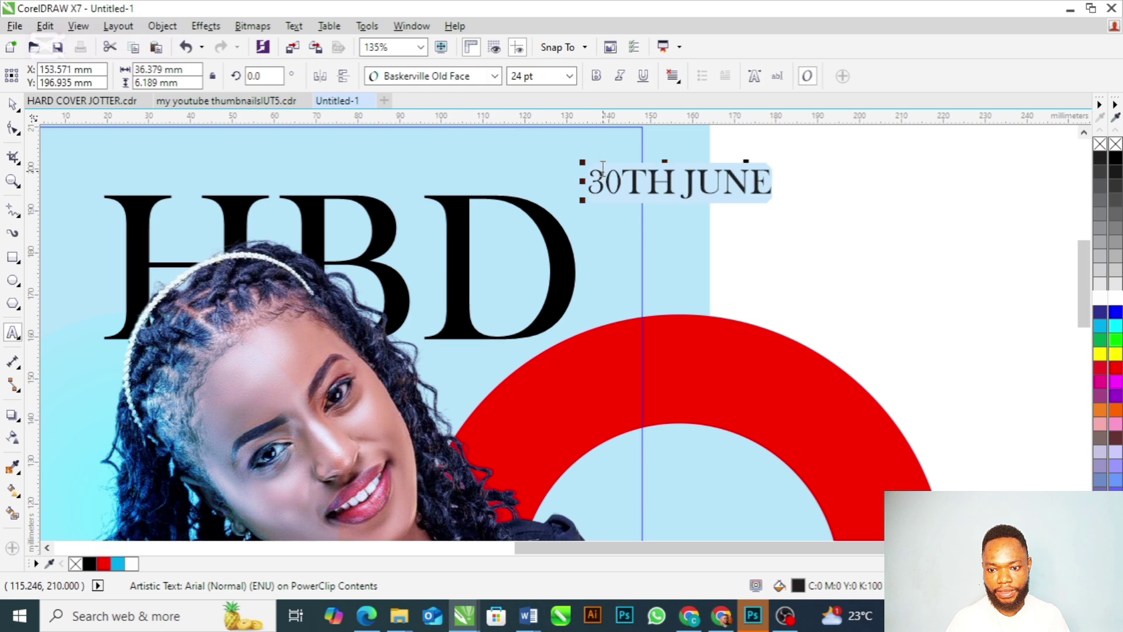
click(677, 181)
key(Return)
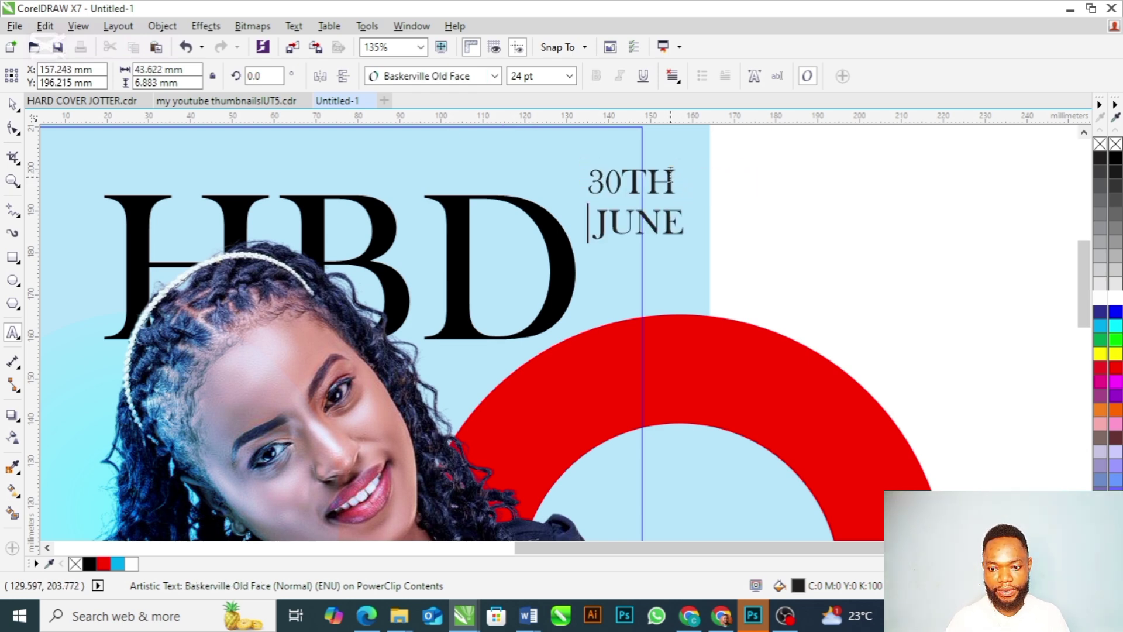
- Shrink the two-line date text to about 13.7 pt and place it inside the letter D of the HBD title
drag(683, 166, 507, 273)
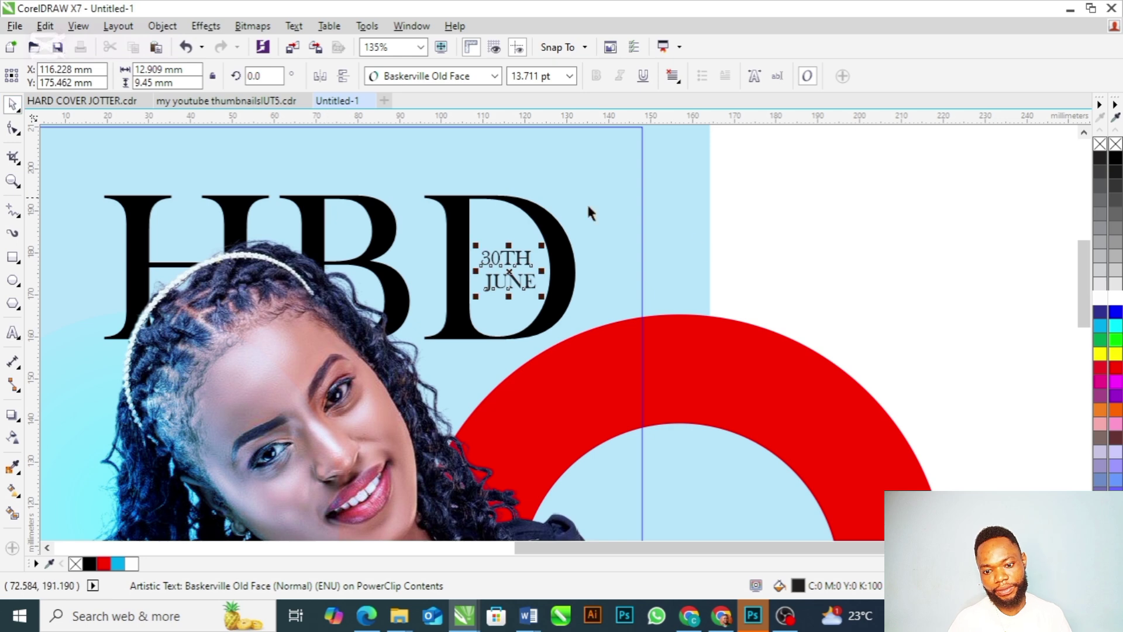
click(809, 214)
click(492, 292)
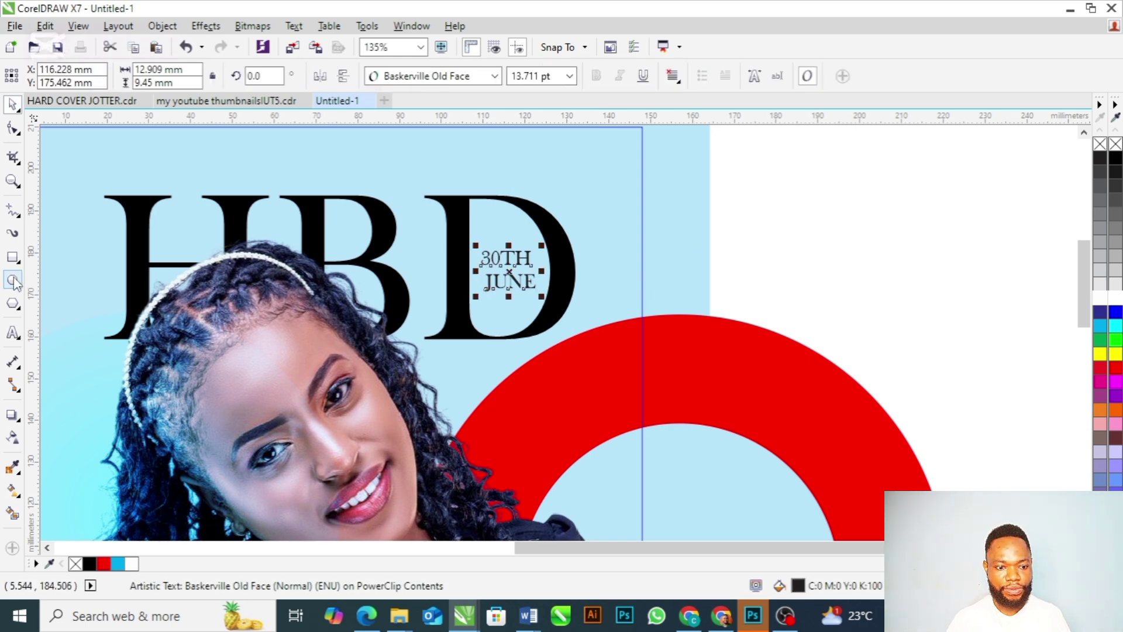
- Draw a circle about 16.5 mm across around the date text inside the letter D and center it on the text
click(11, 295)
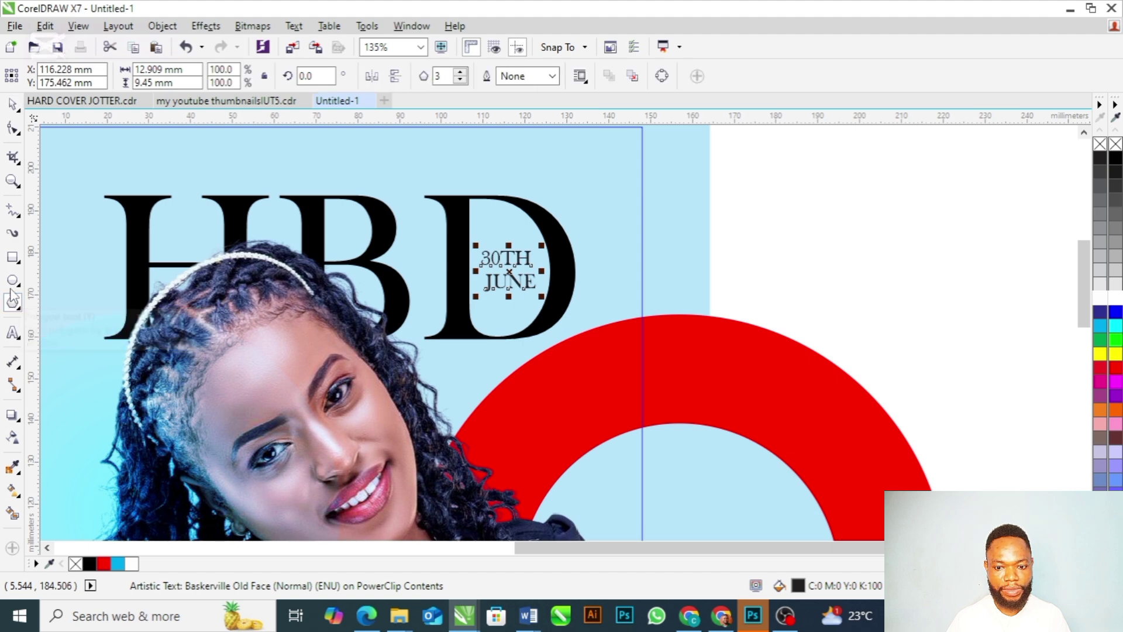
click(12, 280)
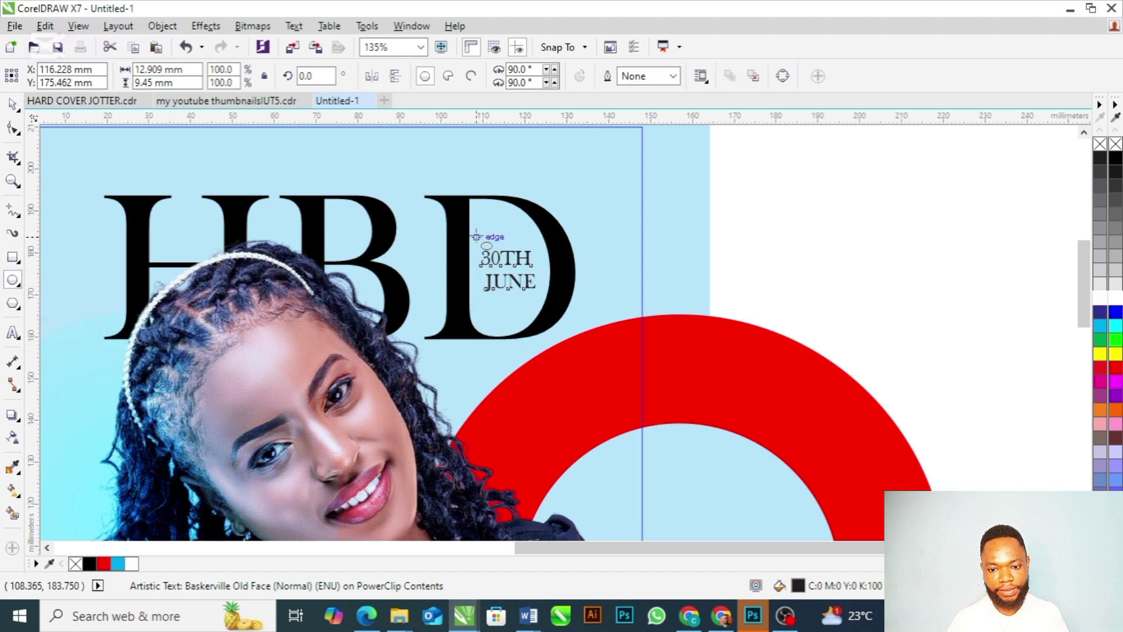
drag(477, 237, 546, 306)
key(space)
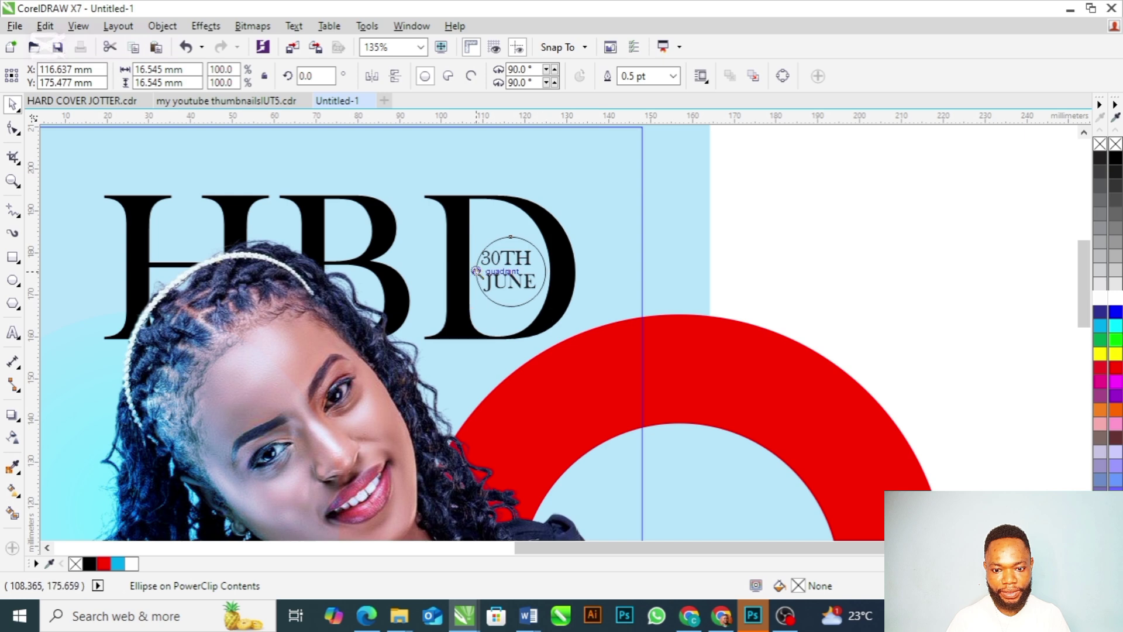
key(z)
scroll(499, 228, up, 3)
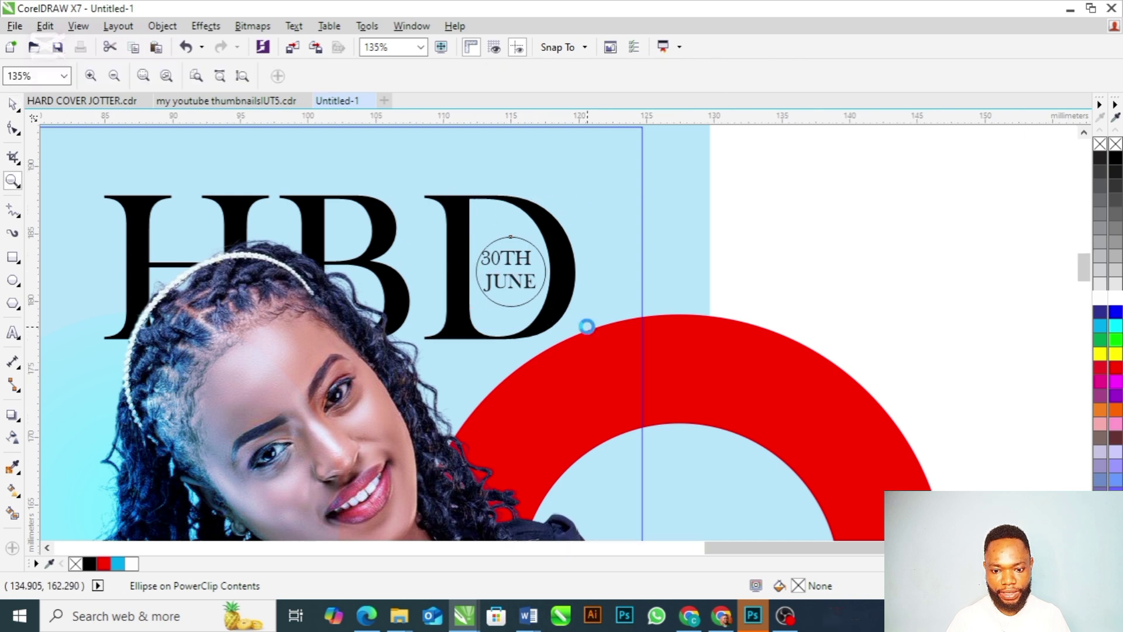
key(space)
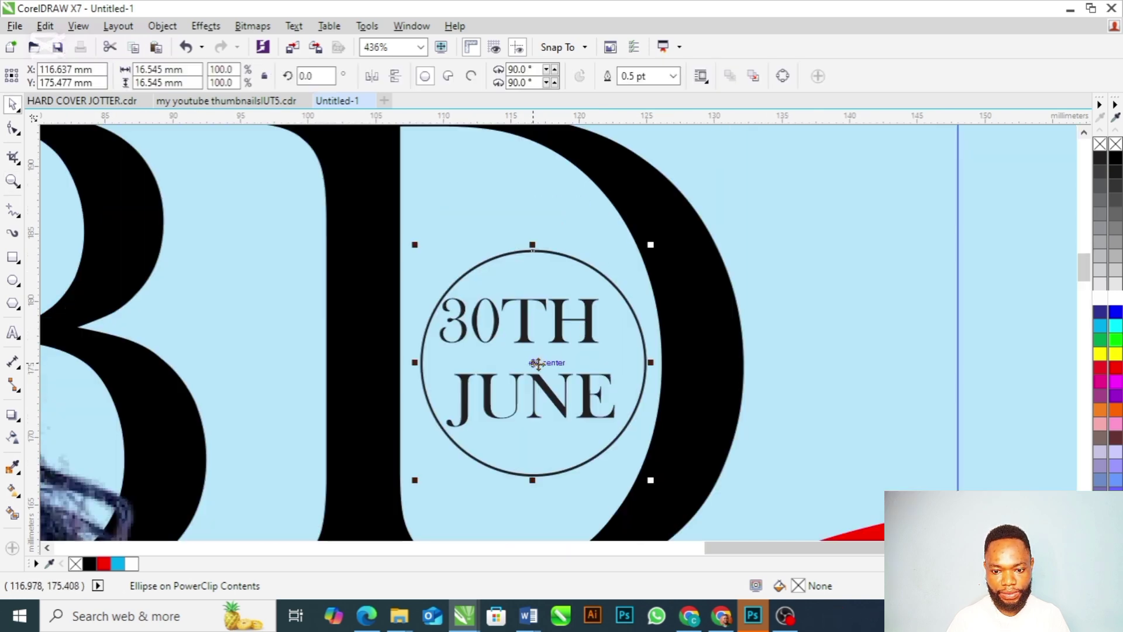
drag(539, 363, 534, 363)
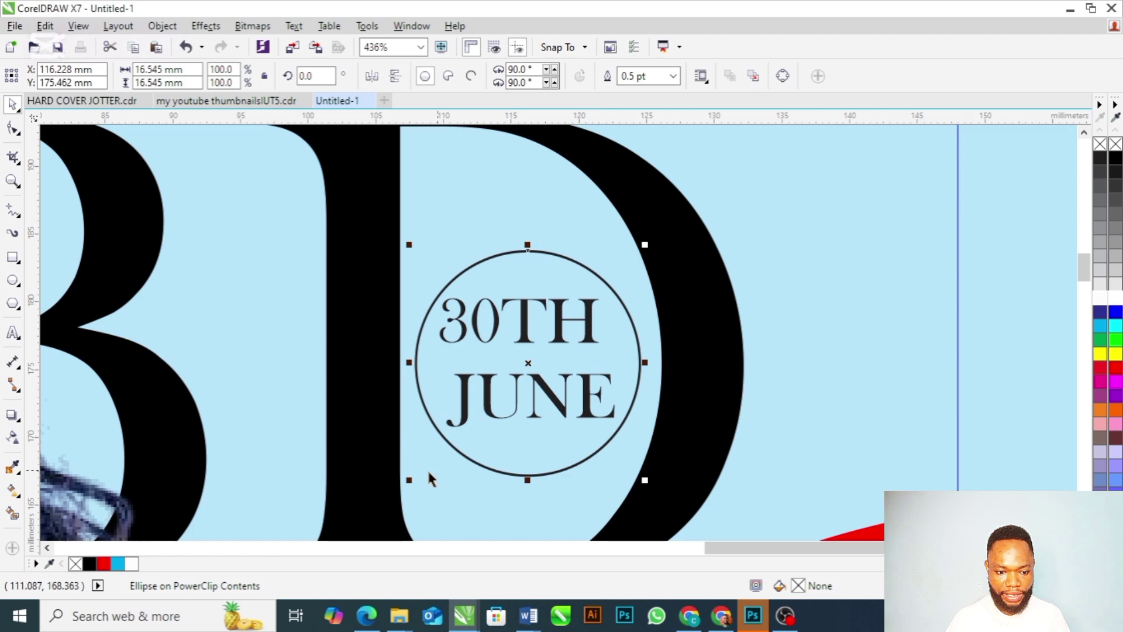
- Fill the circle with red, remove its outline and place it behind the date text
click(131, 565)
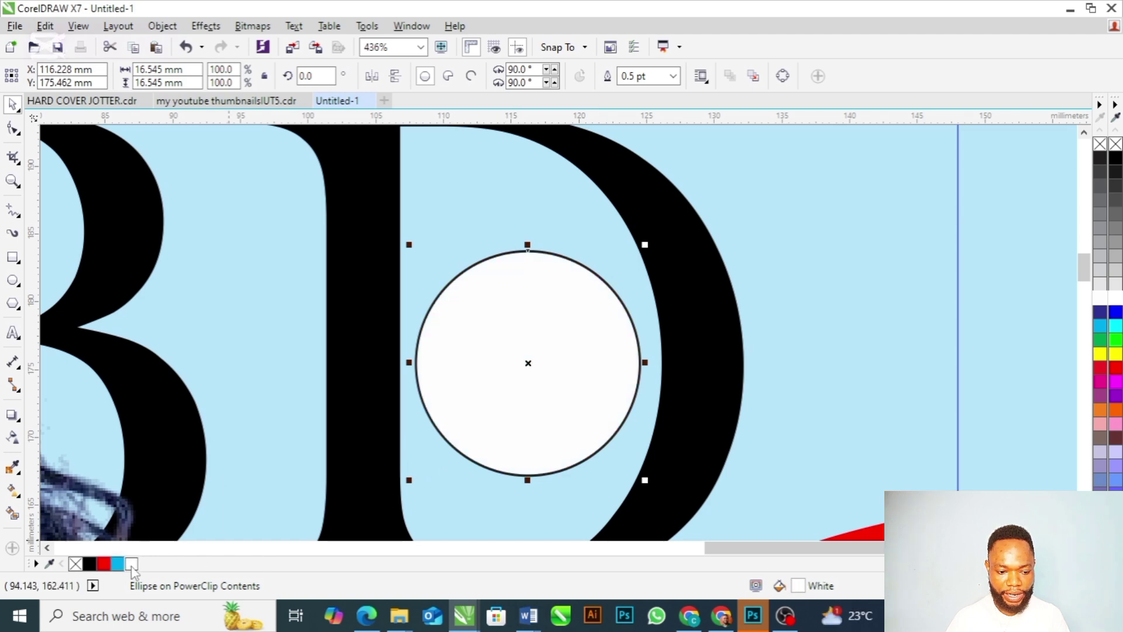
click(104, 563)
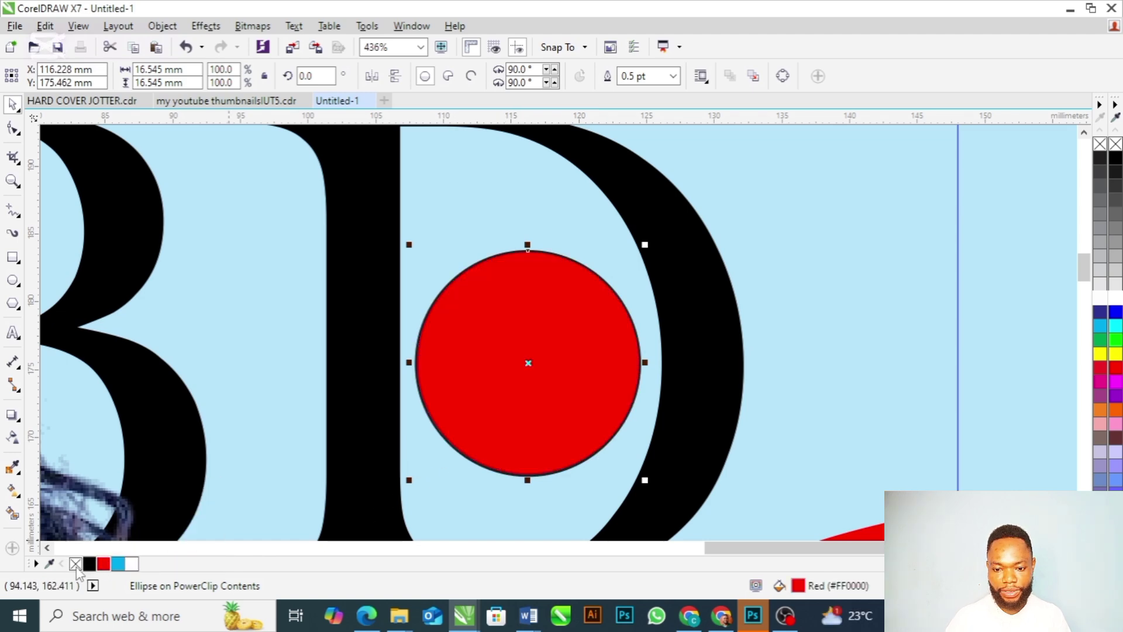
right_click(74, 563)
key(ctrl+Page_Down)
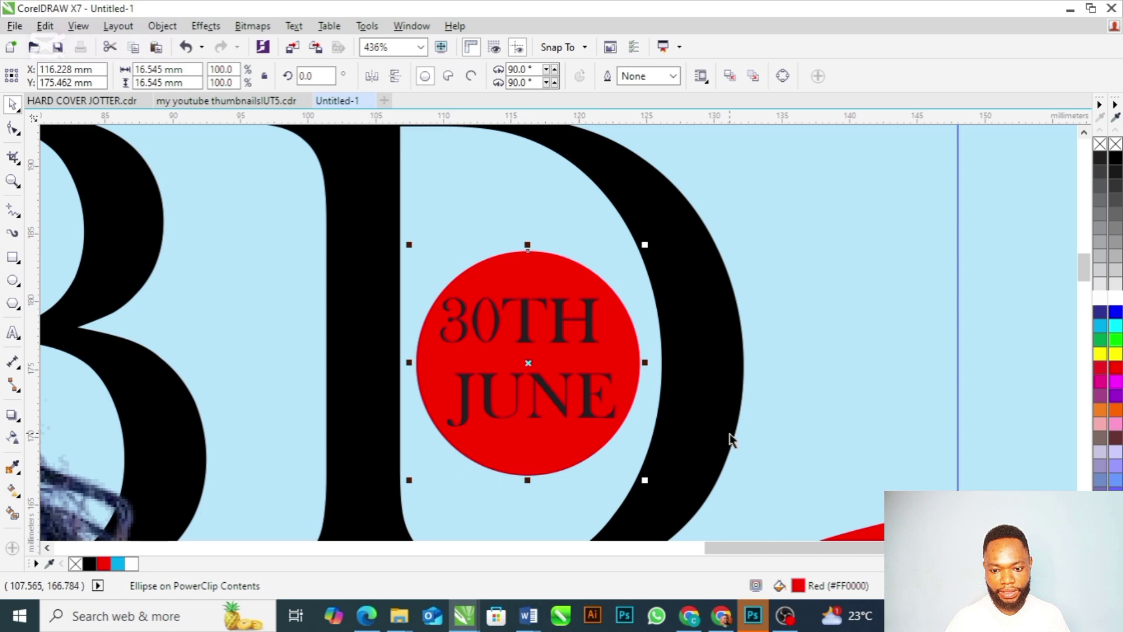
- Color the date text white and set its font to Arial Rounded MT Bold
click(556, 410)
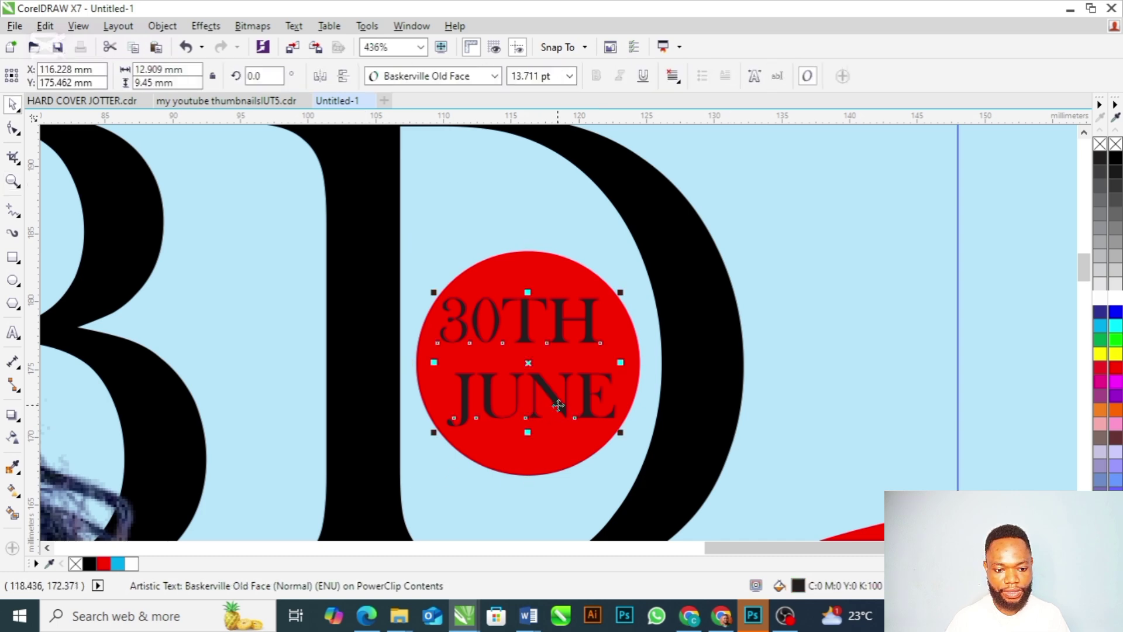
click(134, 564)
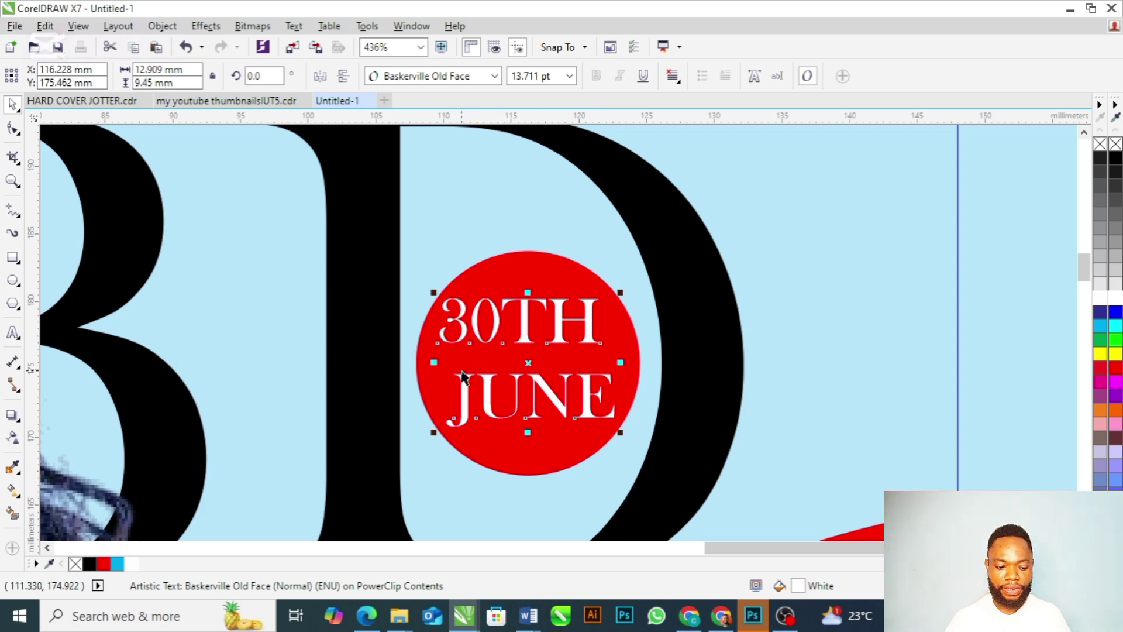
shift+click(559, 264)
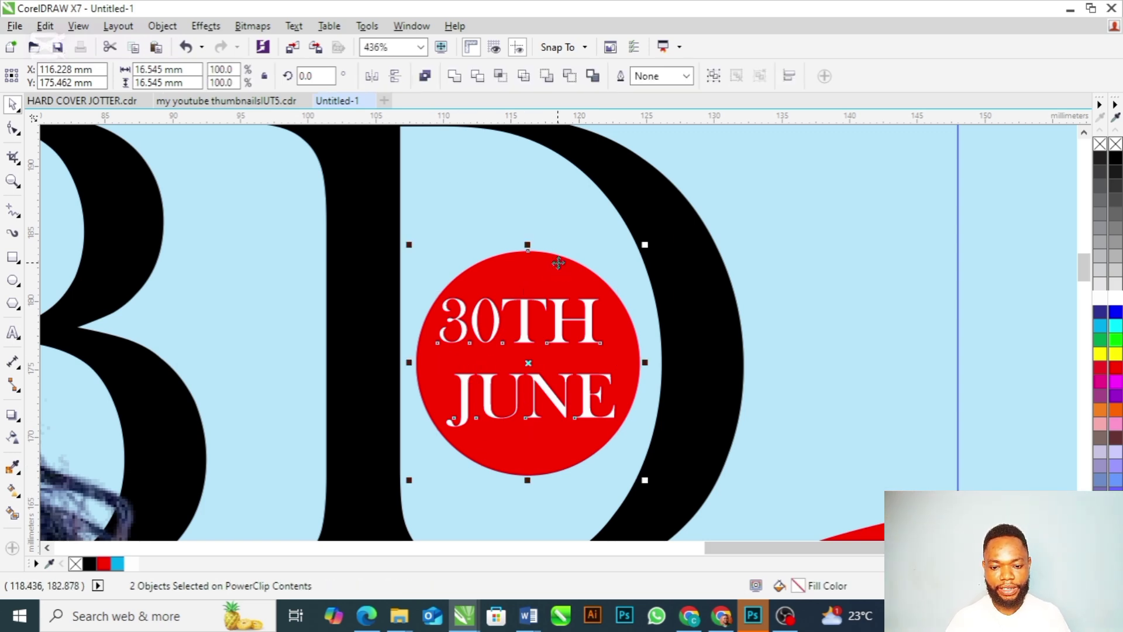
click(789, 303)
click(559, 412)
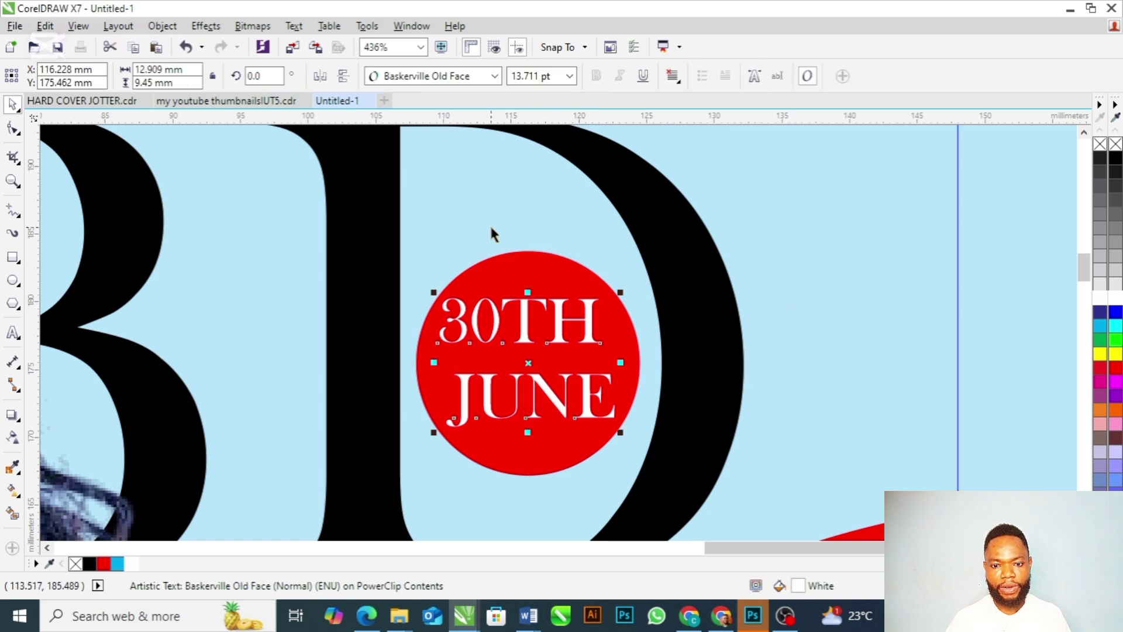
click(496, 78)
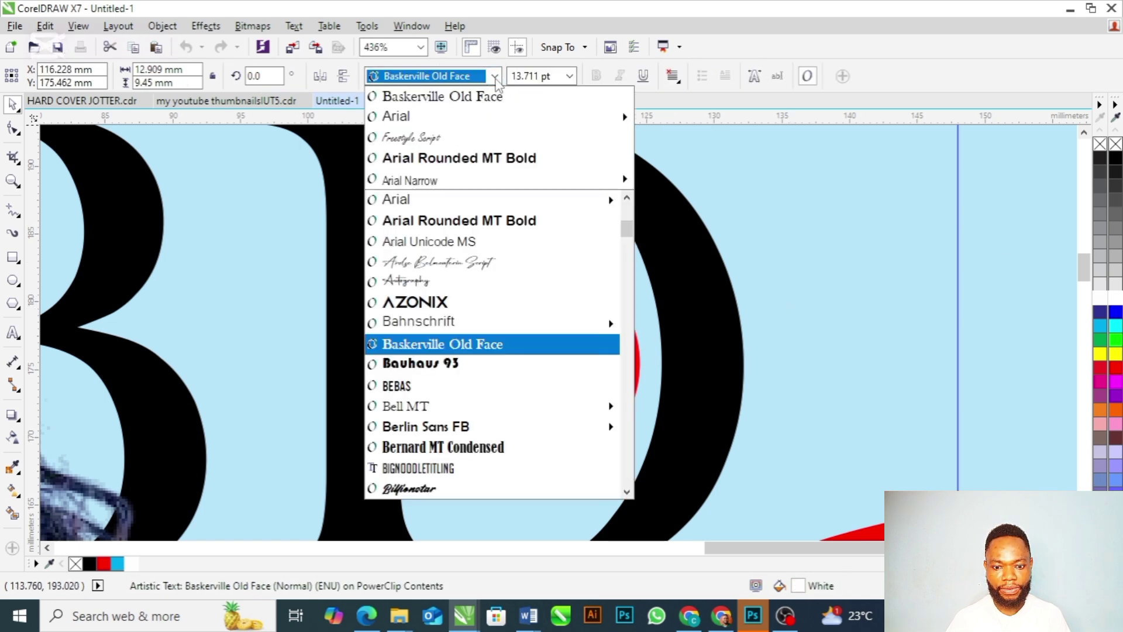
click(476, 158)
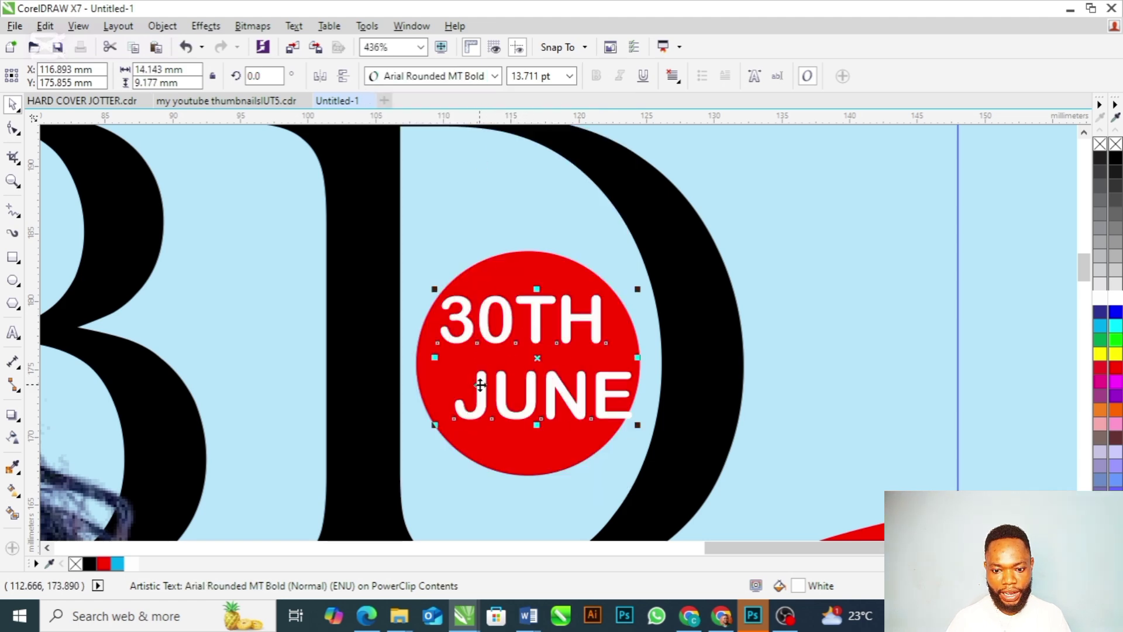
- Remove the leading space before the month line and shrink the date text to about 11.9 pt
double_click(480, 382)
click(457, 400)
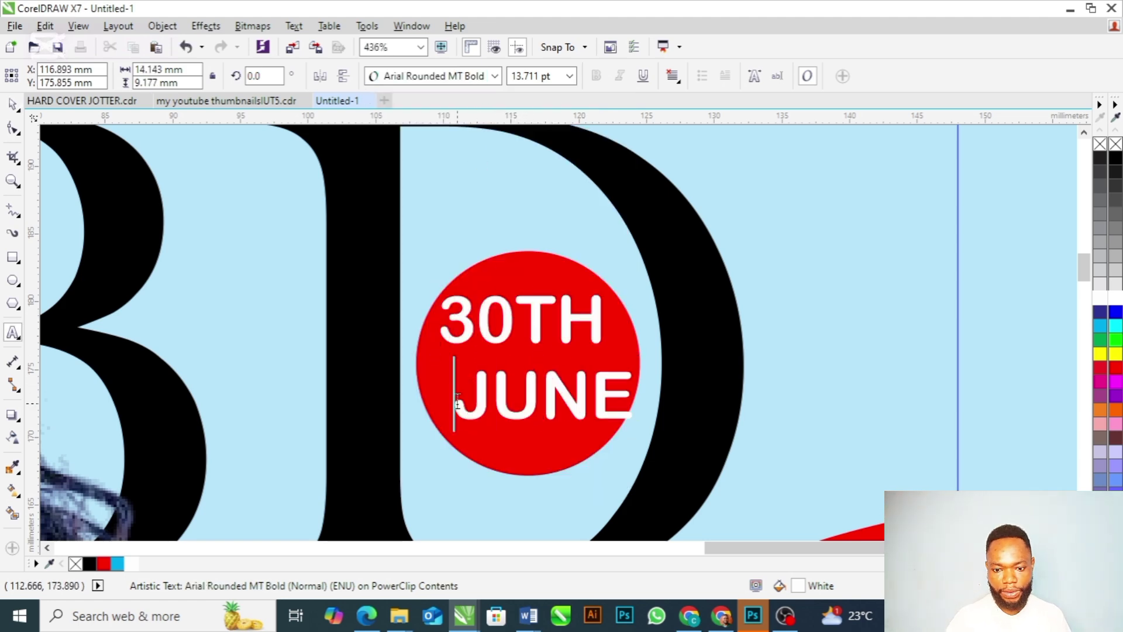
key(BackSpace)
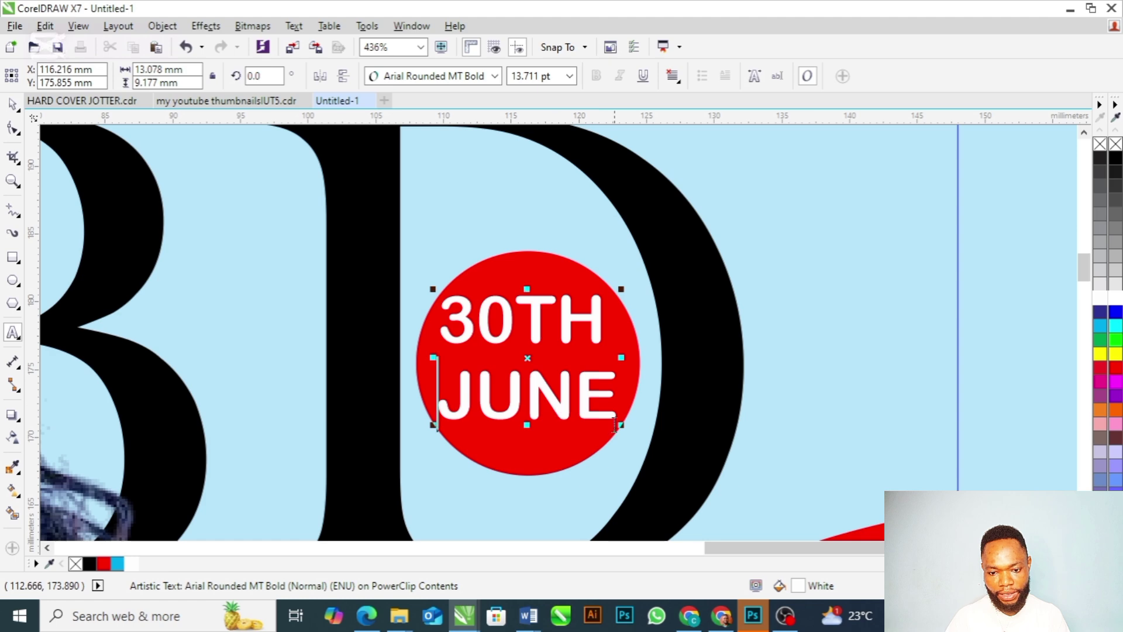
drag(621, 425, 609, 419)
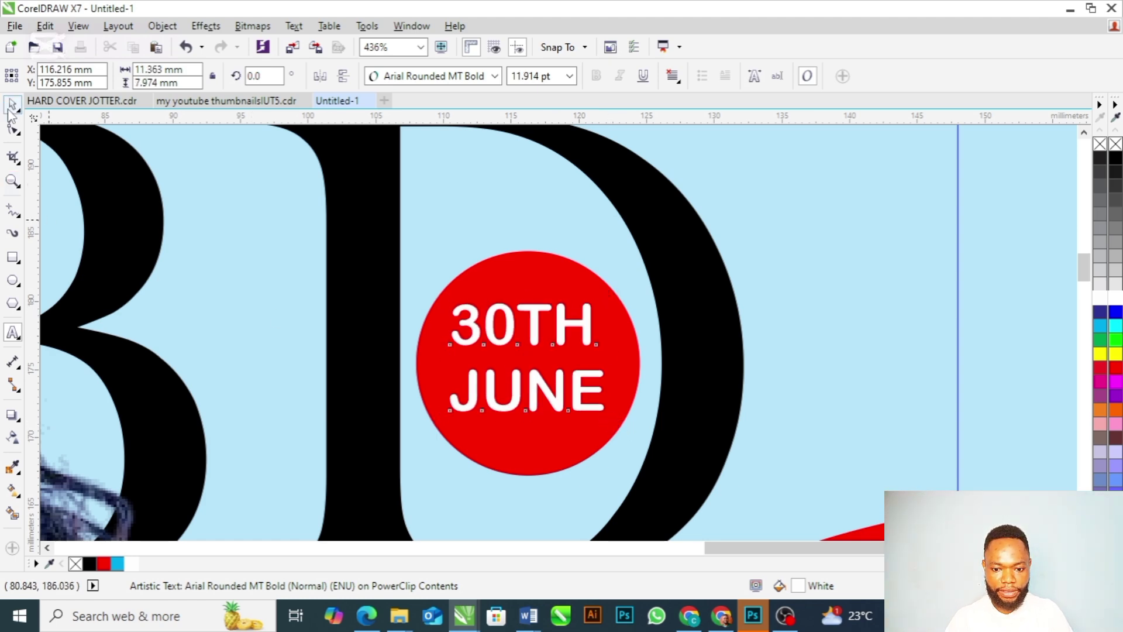
- Finish editing the PowerClip contents so the artwork is clipped to the cover page
scroll(339, 265, down, 5)
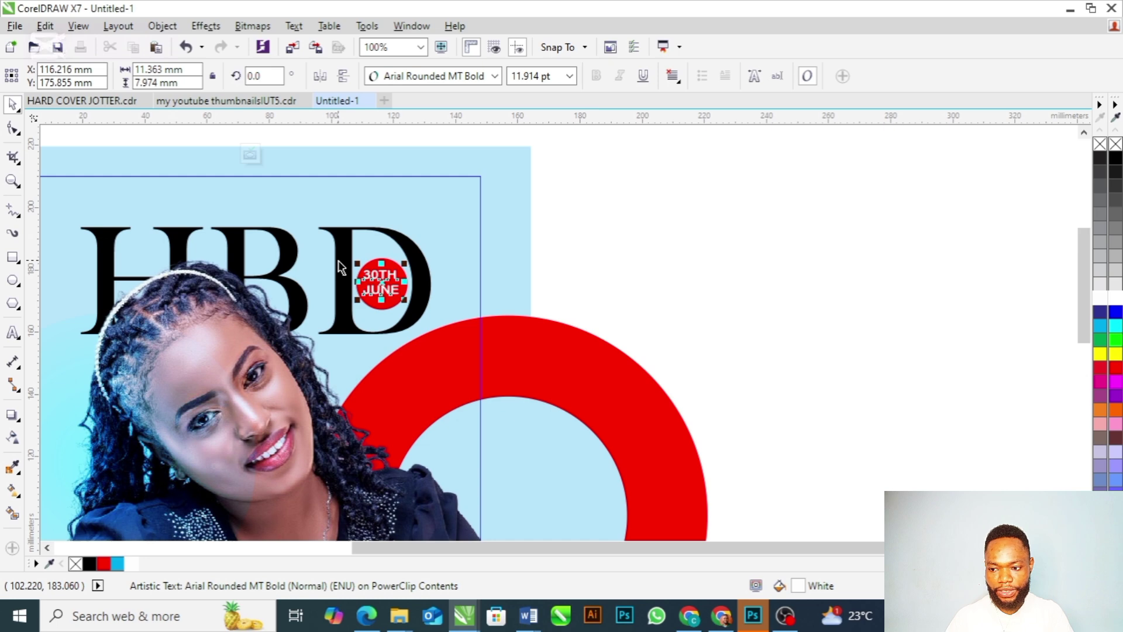
click(728, 252)
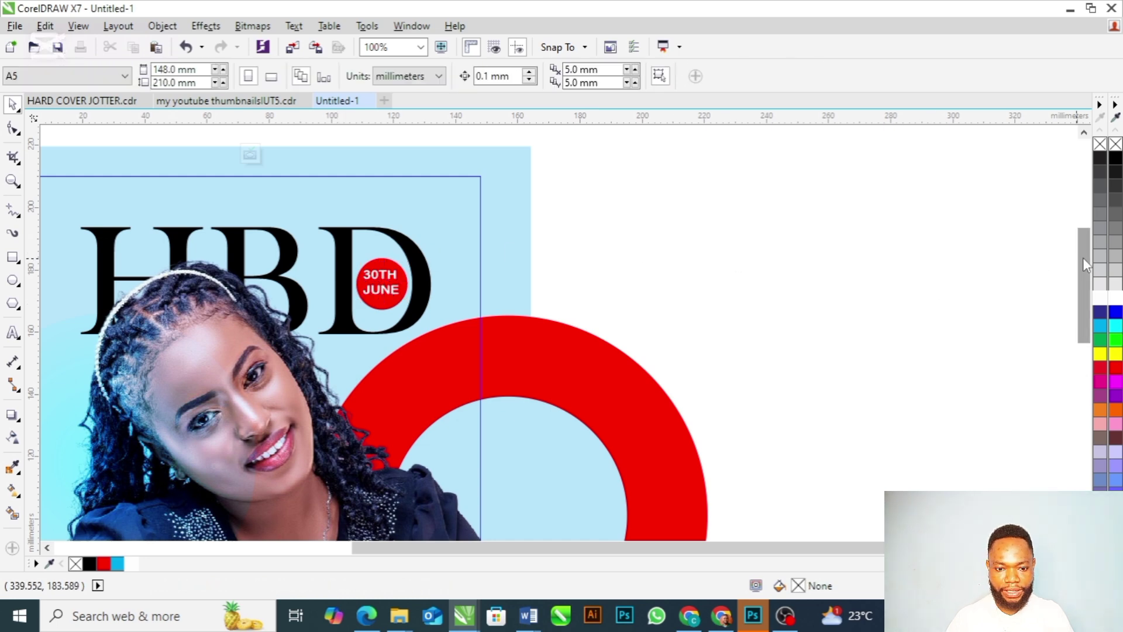
drag(1083, 257, 1083, 302)
scroll(884, 341, down, 2)
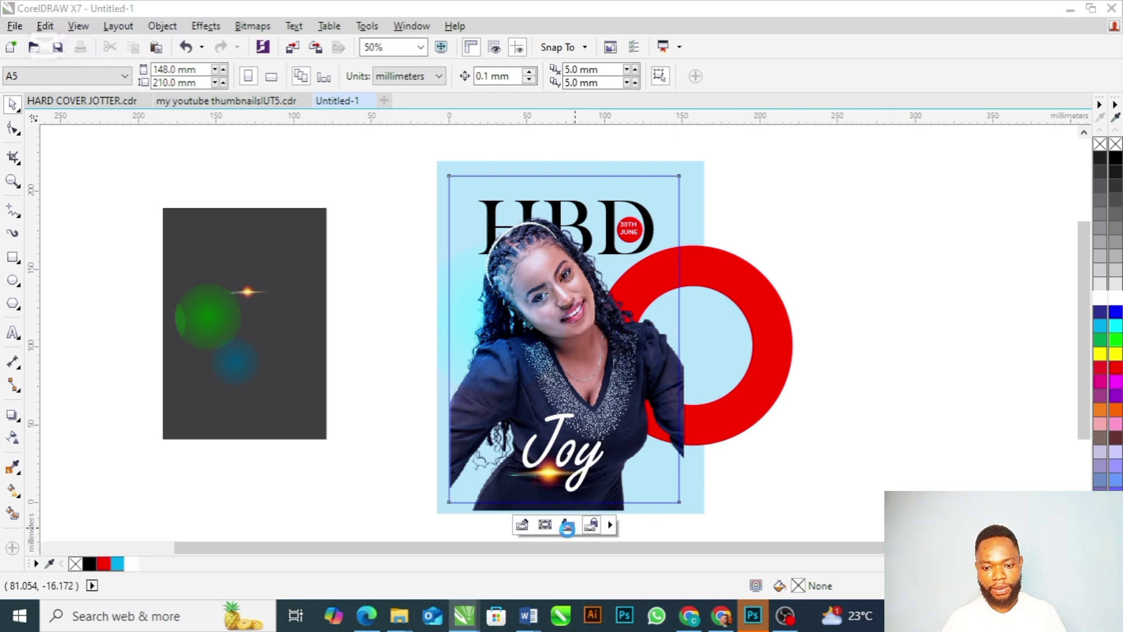
click(592, 525)
click(844, 379)
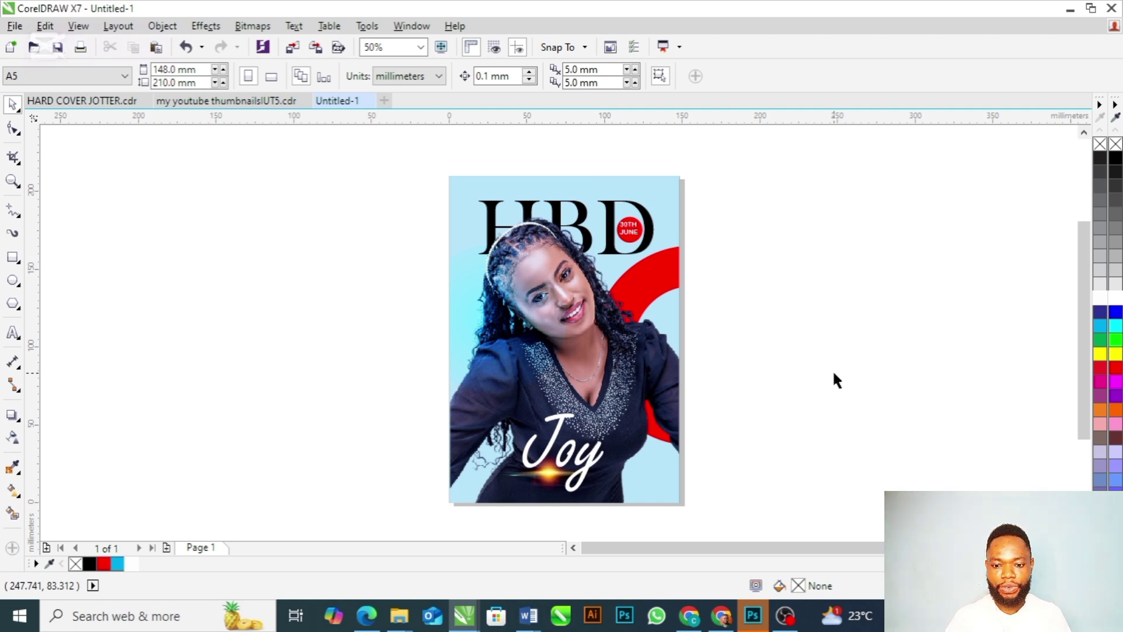
- Insert one A5 portrait page, 148 by 210 mm, after page 1
key(alt+l)
key(i)
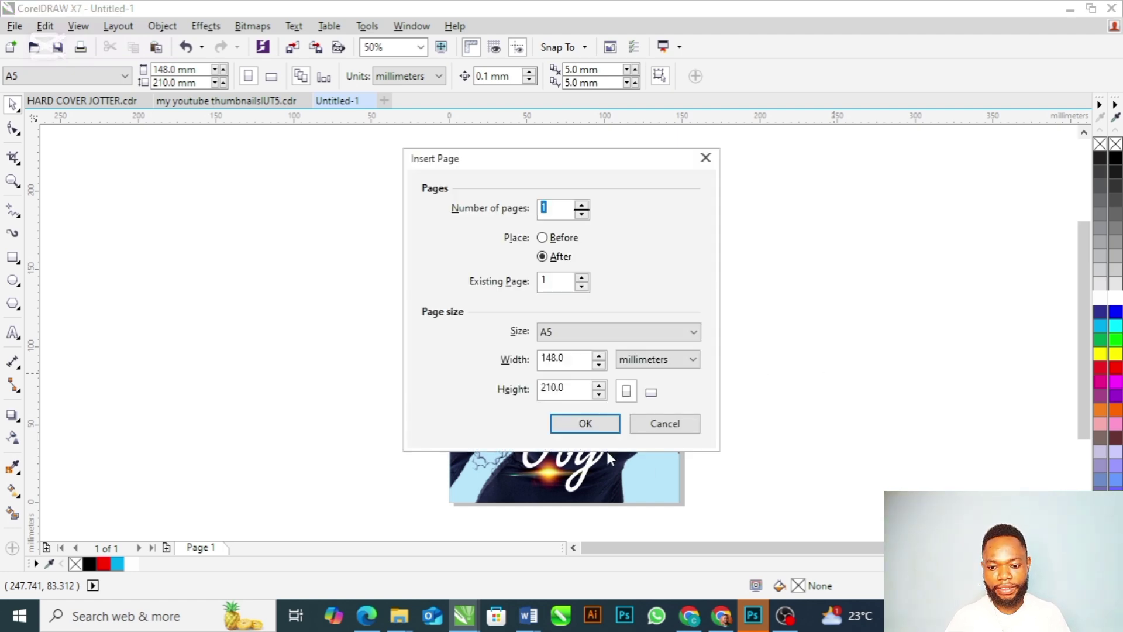
click(585, 424)
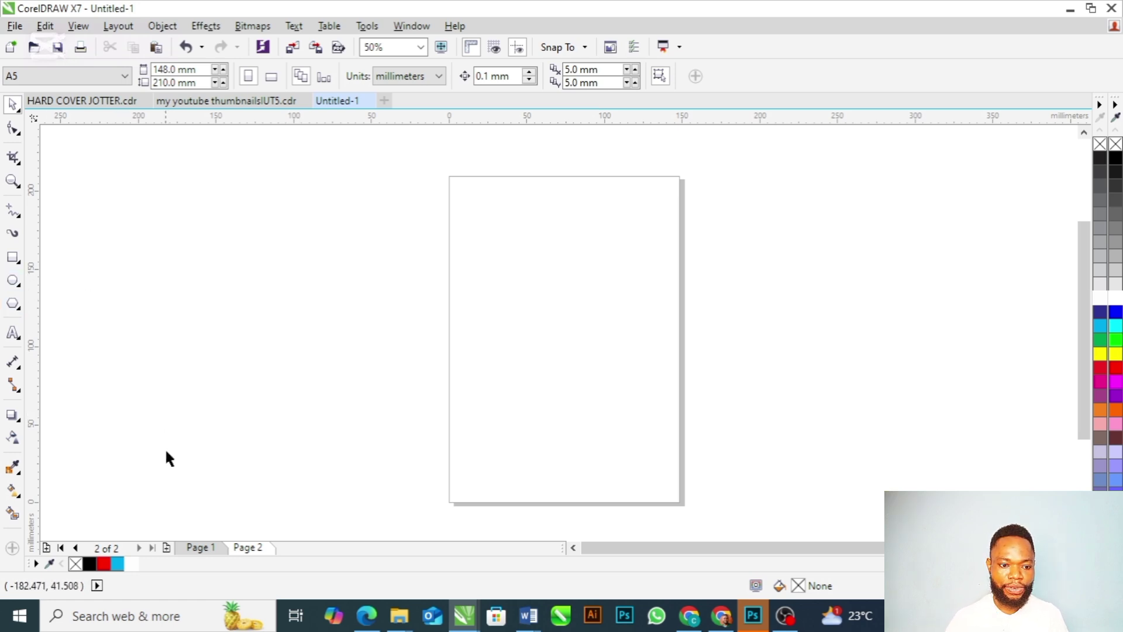
double_click(13, 259)
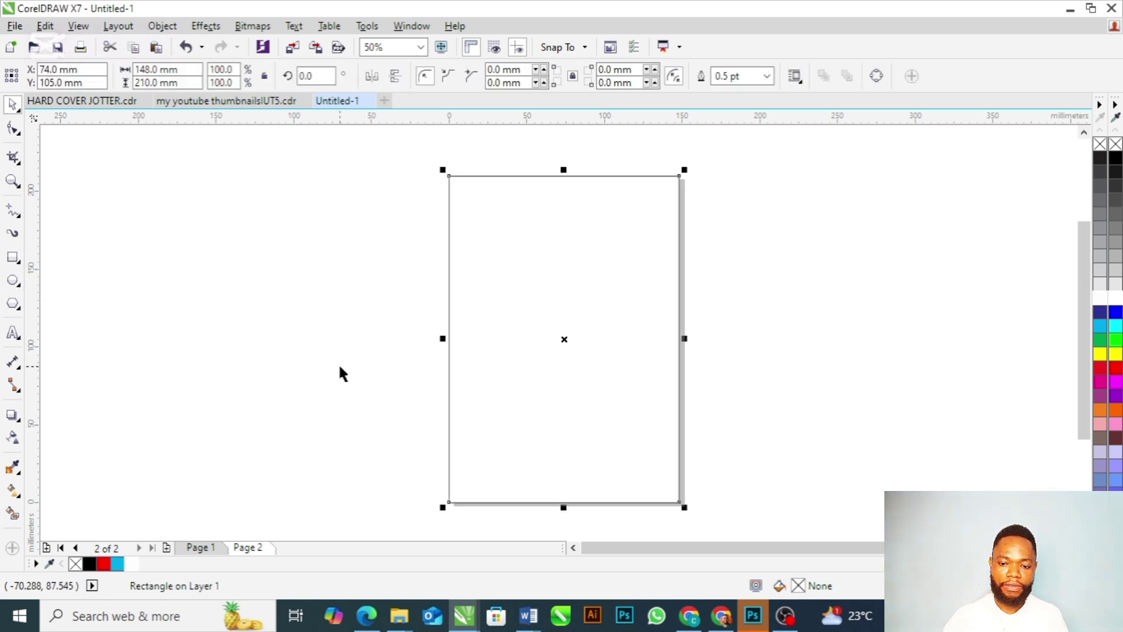
click(340, 367)
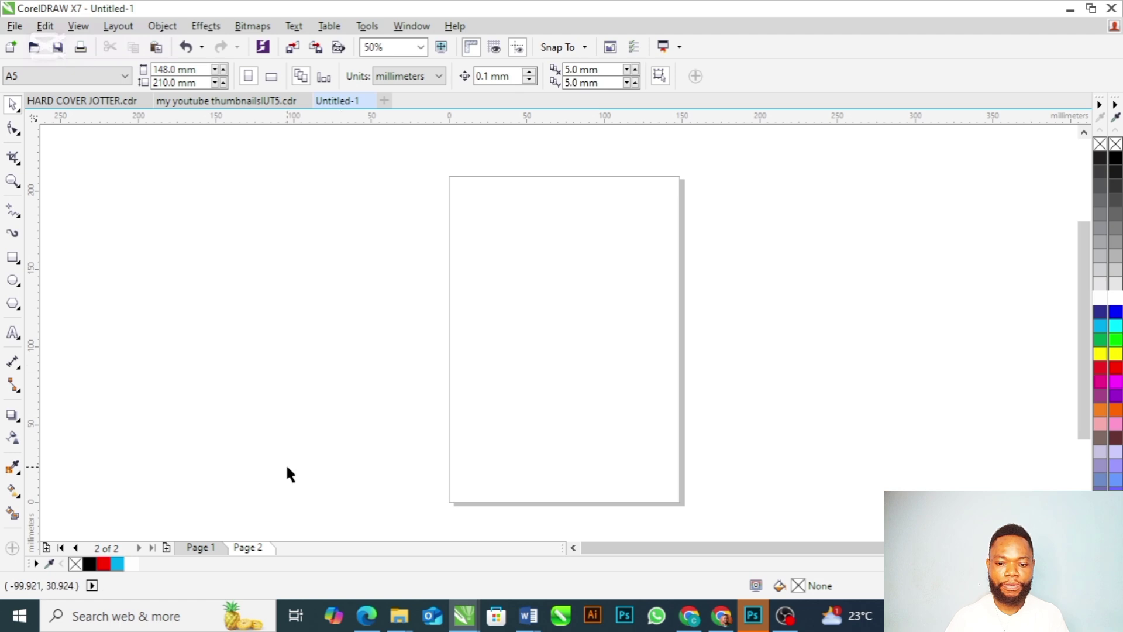
- Copy the finished cover's PowerClip rectangle from page 1 onto page 2
click(199, 548)
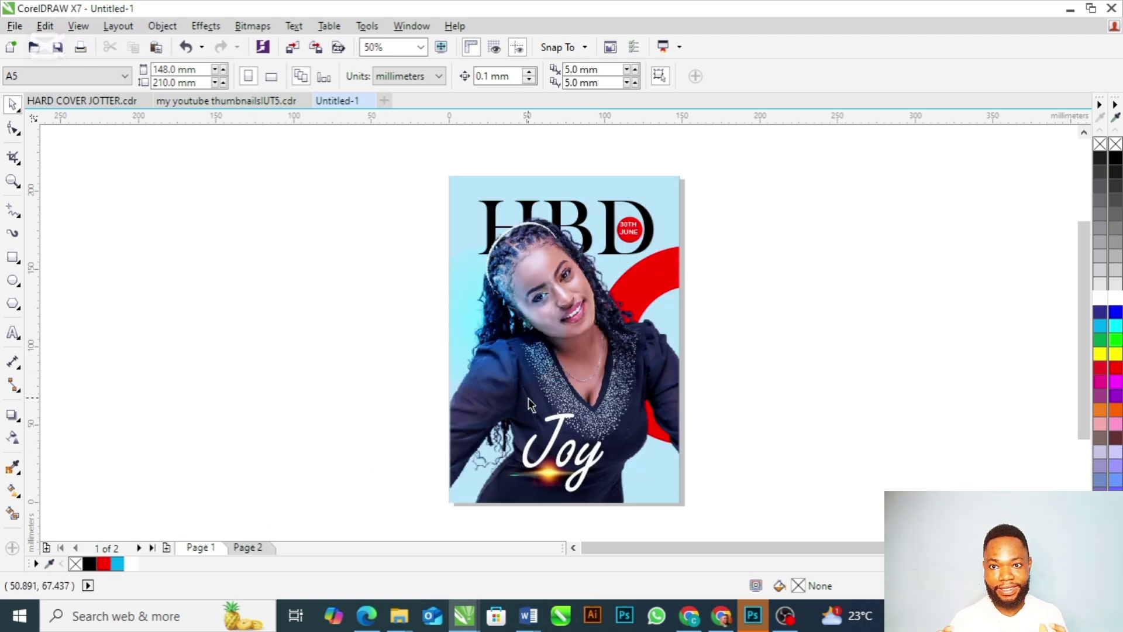
click(528, 398)
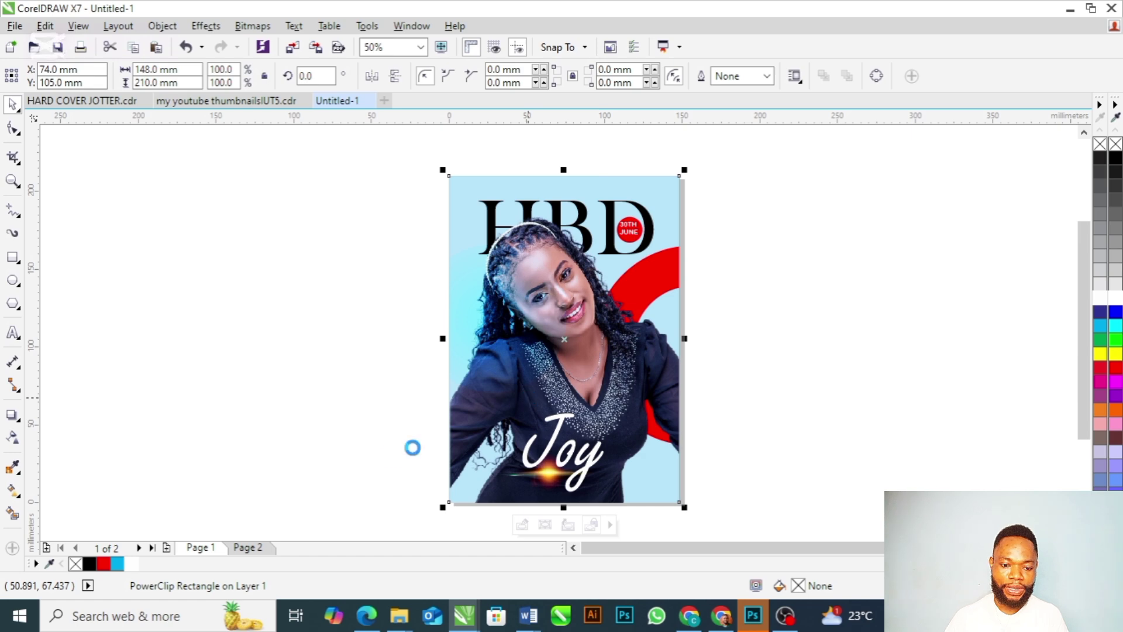
click(249, 547)
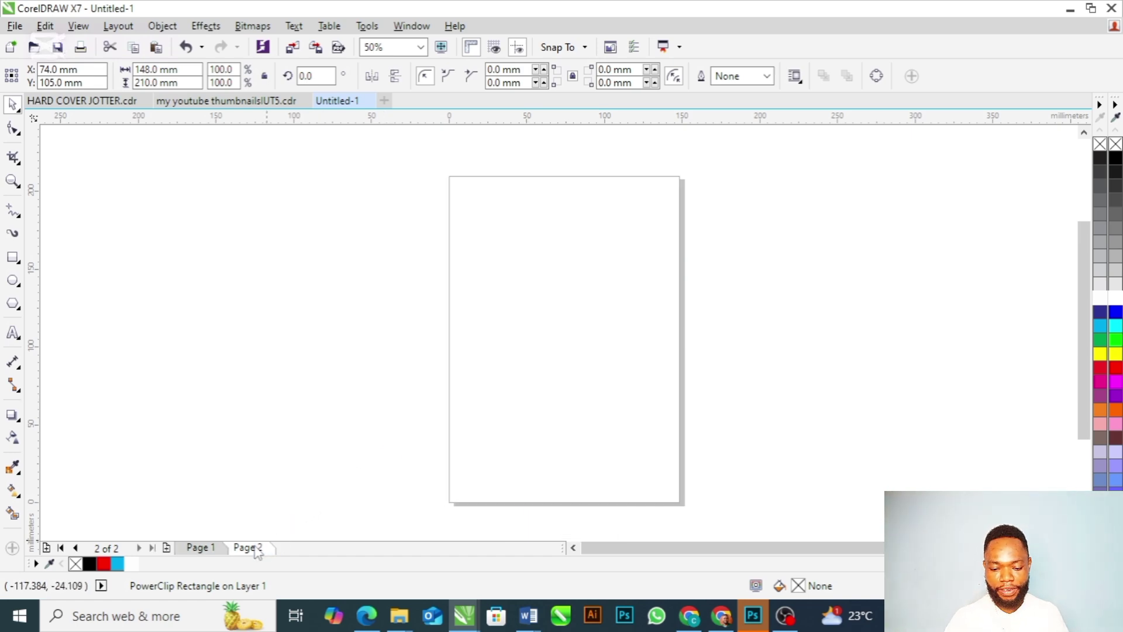
key(ctrl+v)
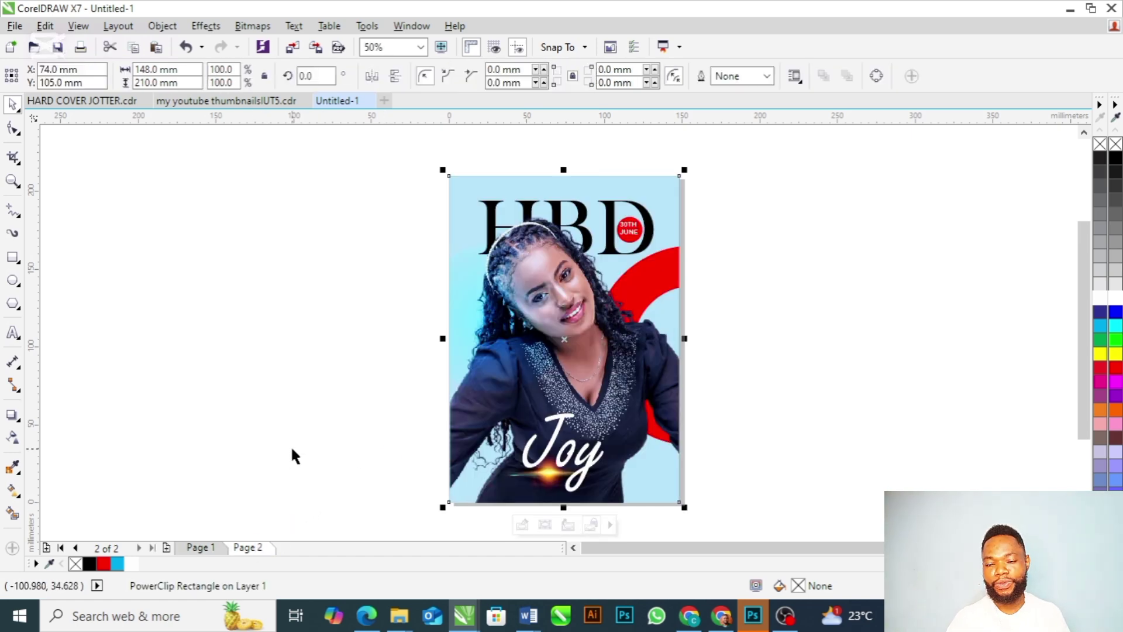
- Open the PowerClip contents of the page 2 copy and delete the HBD title with its date badge
click(290, 444)
ctrl+click(603, 305)
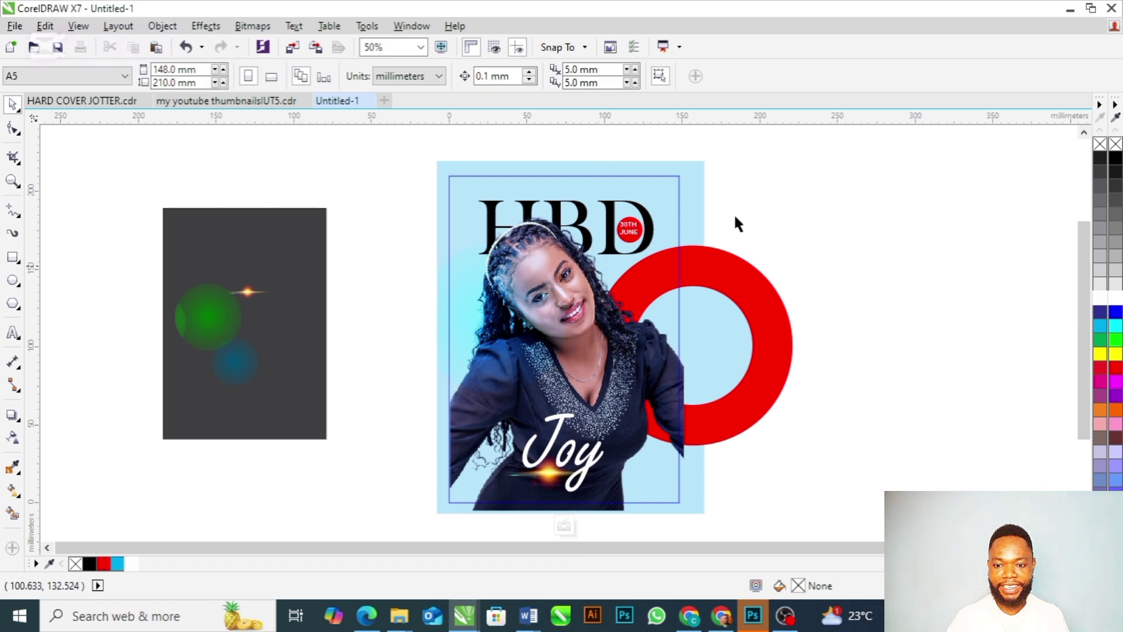
drag(851, 168, 387, 271)
key(Delete)
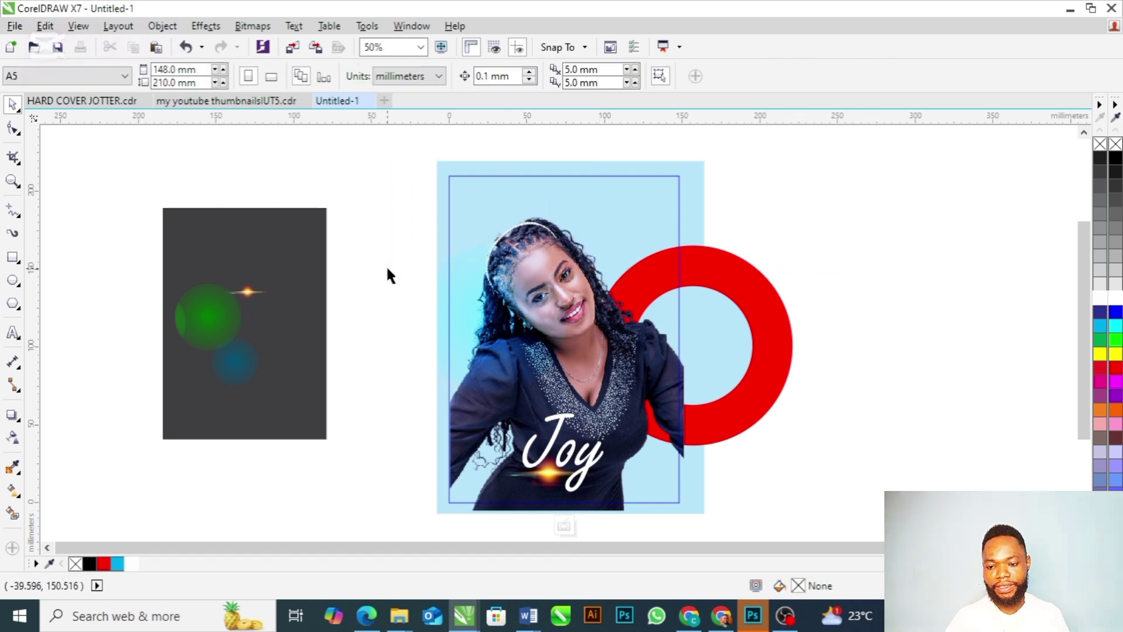
- Delete the red ring, the celebrant's name and the light flare beneath it from the page 2 artwork
click(752, 299)
key(Delete)
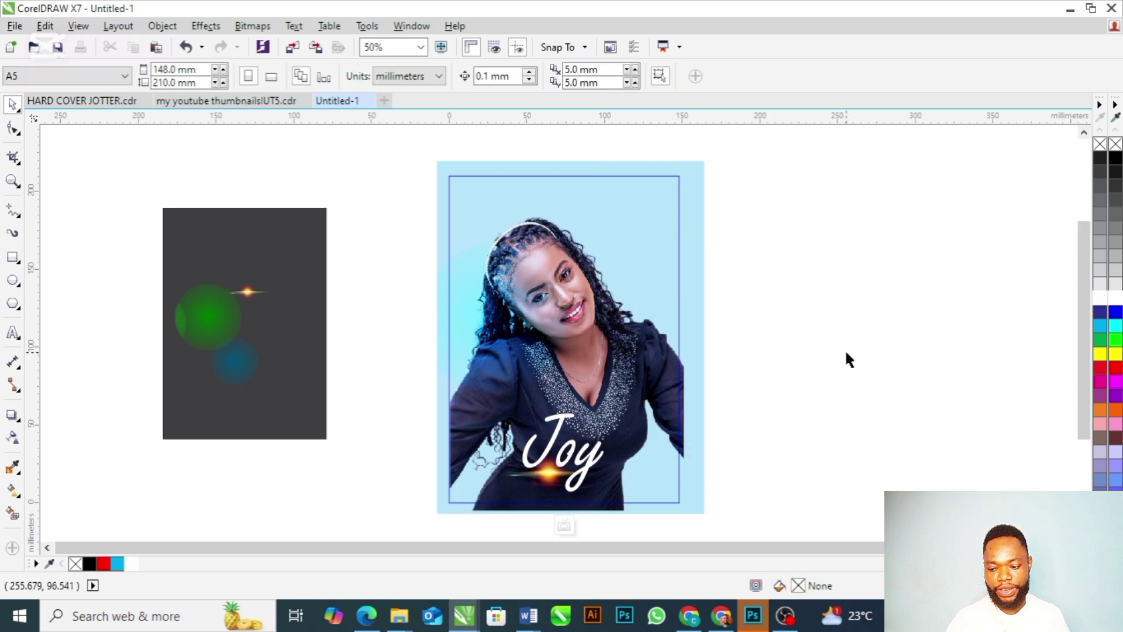
drag(846, 354, 421, 526)
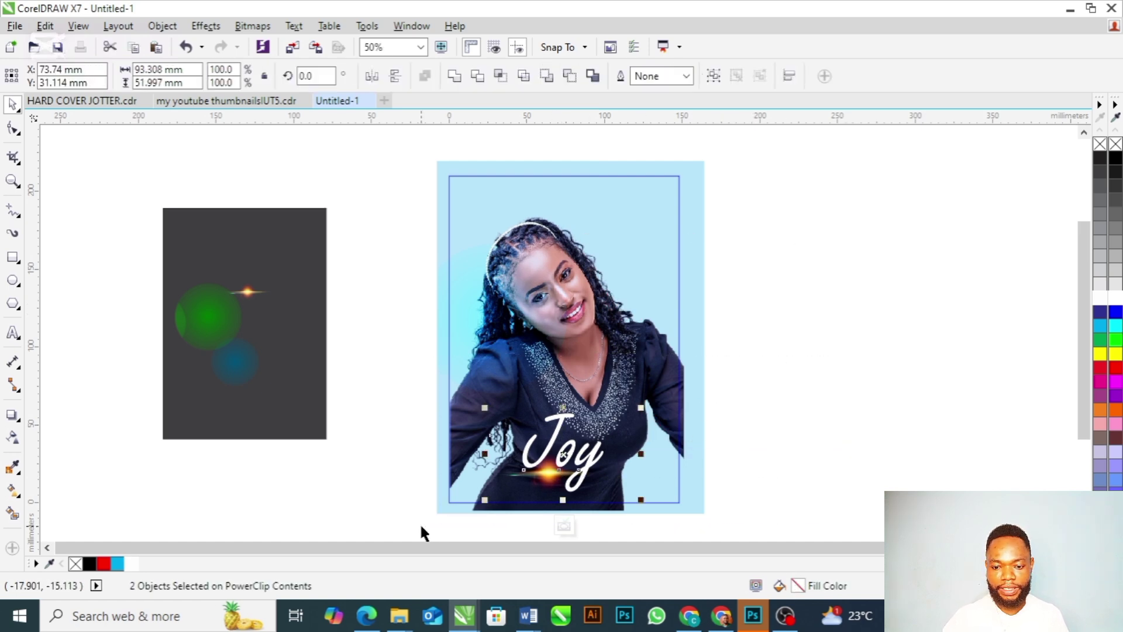
key(Delete)
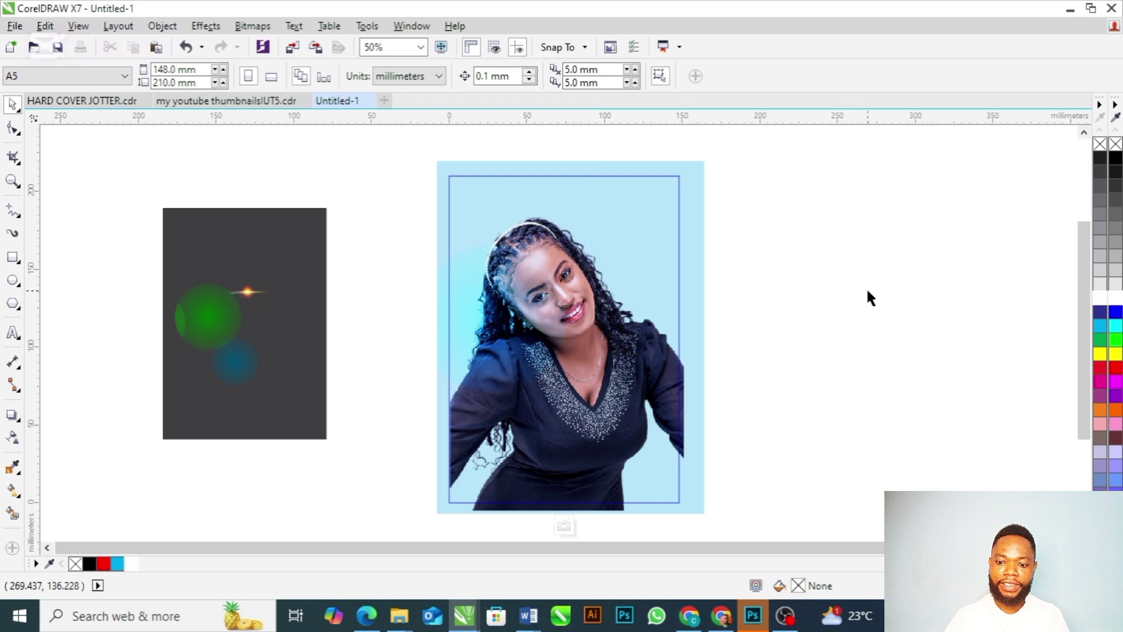
- Fill the background rectangle of the page 2 artwork with black
click(700, 238)
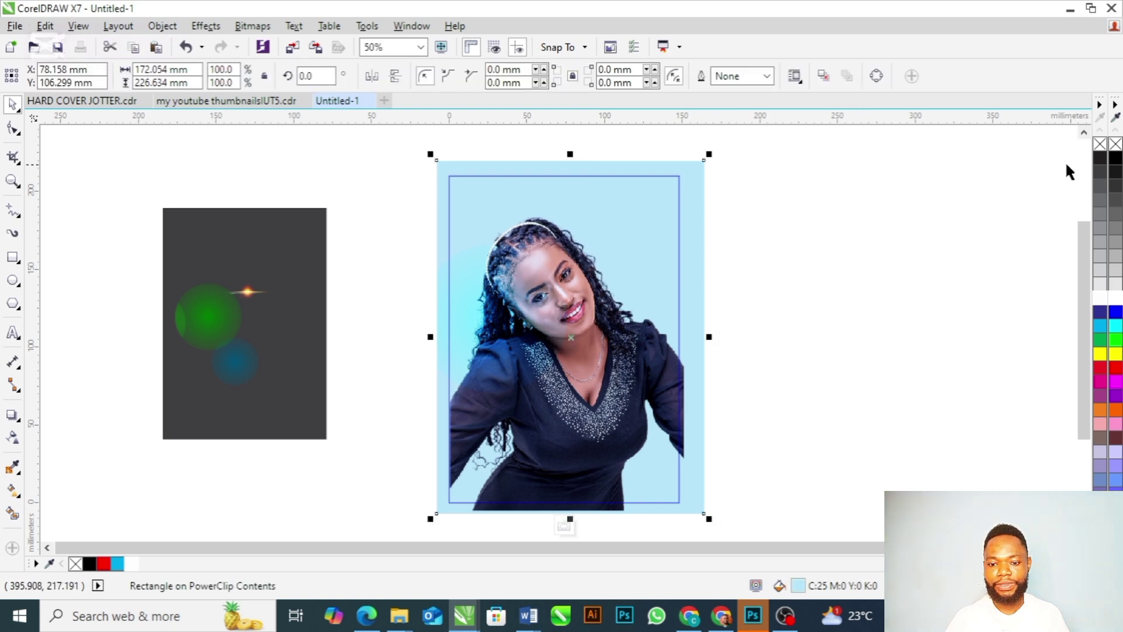
click(1117, 163)
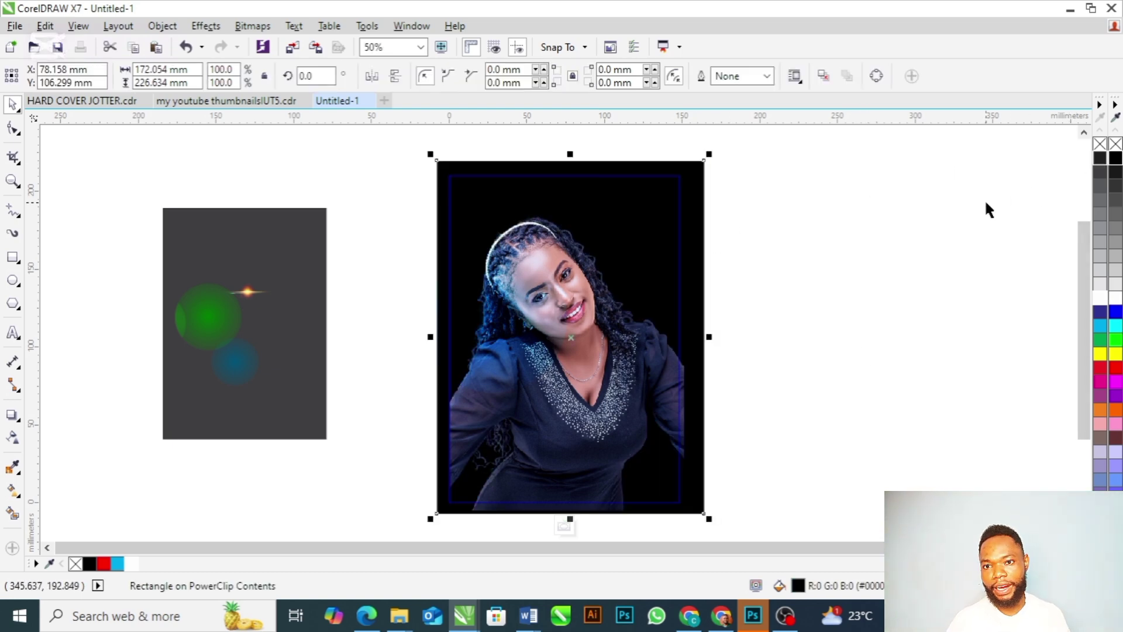
click(916, 283)
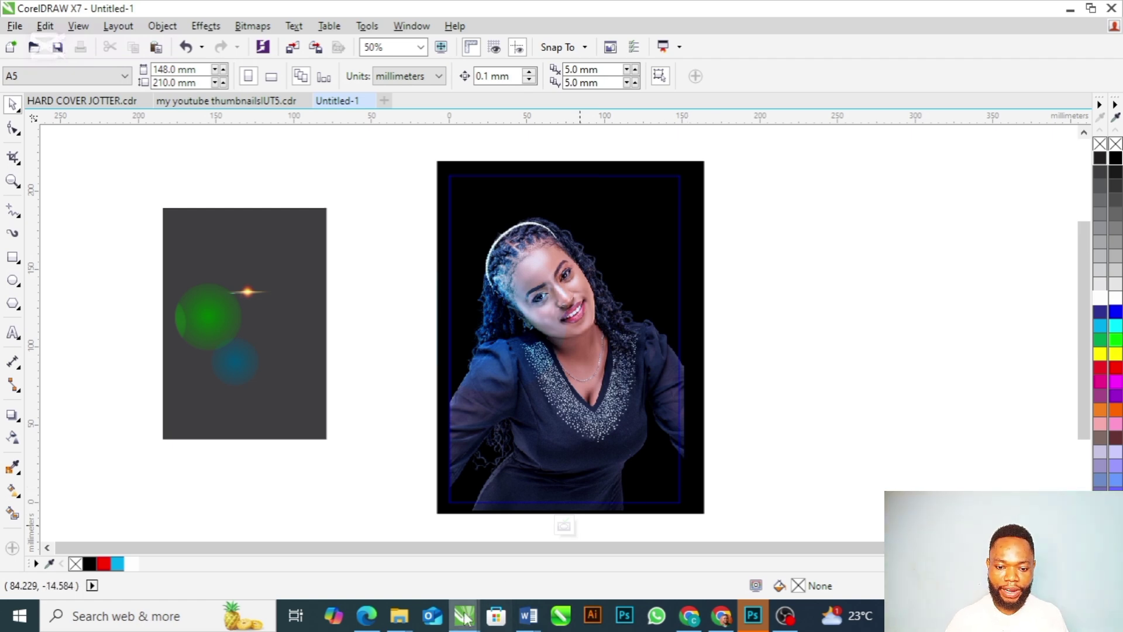
- Import the gold frame file from the HARD COVER JOTTER folder and place it beside the page 2 artwork
mouse_move(407, 621)
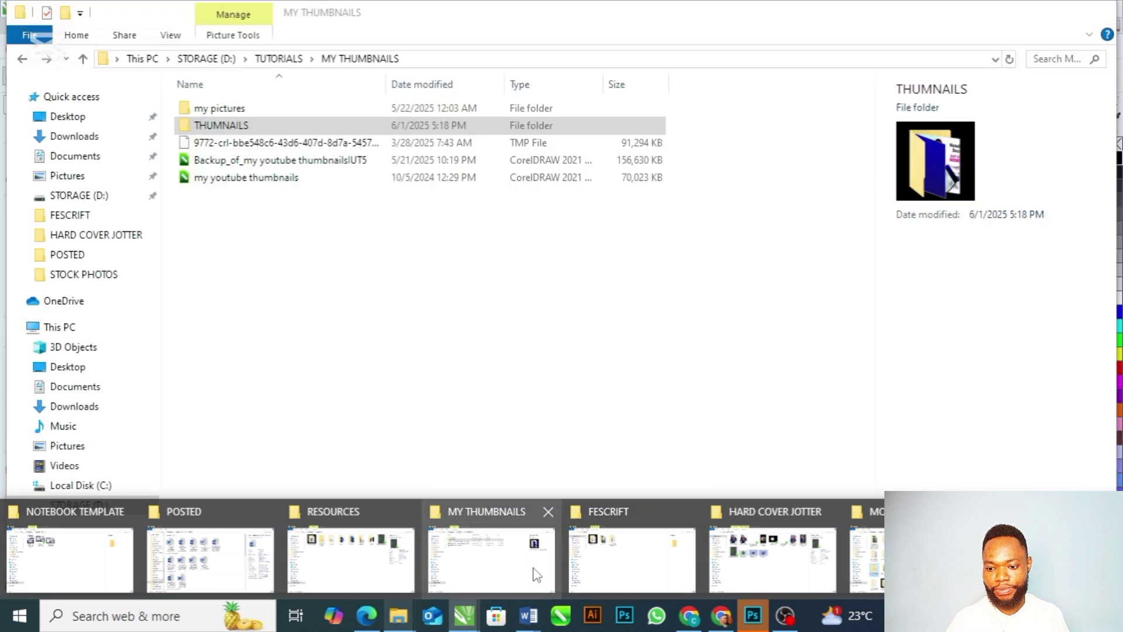
click(761, 561)
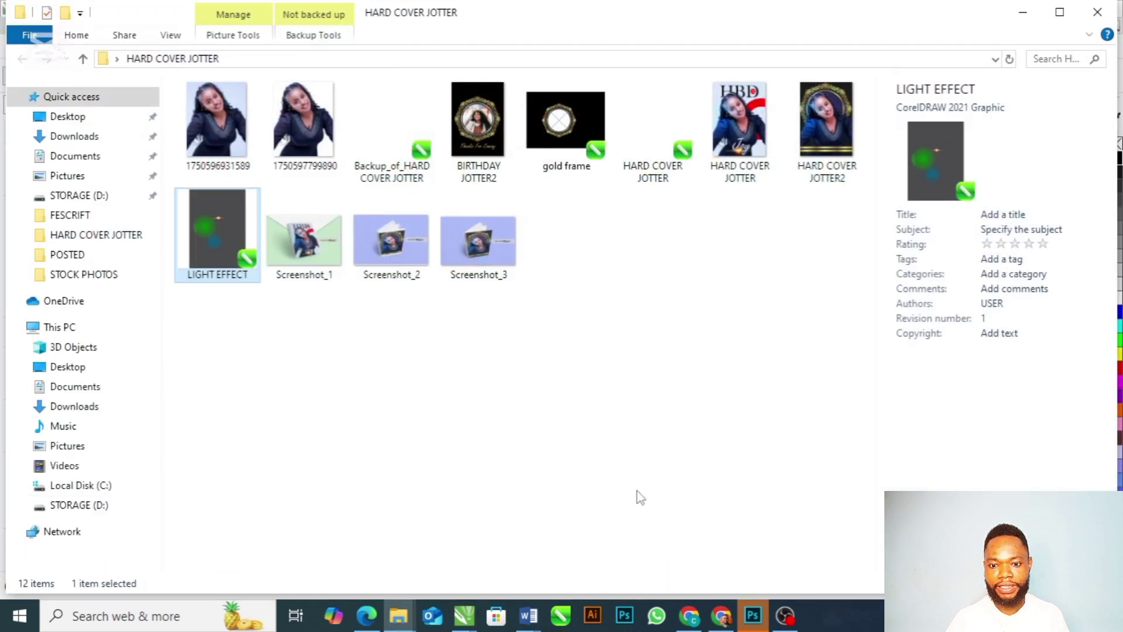
drag(565, 135, 781, 321)
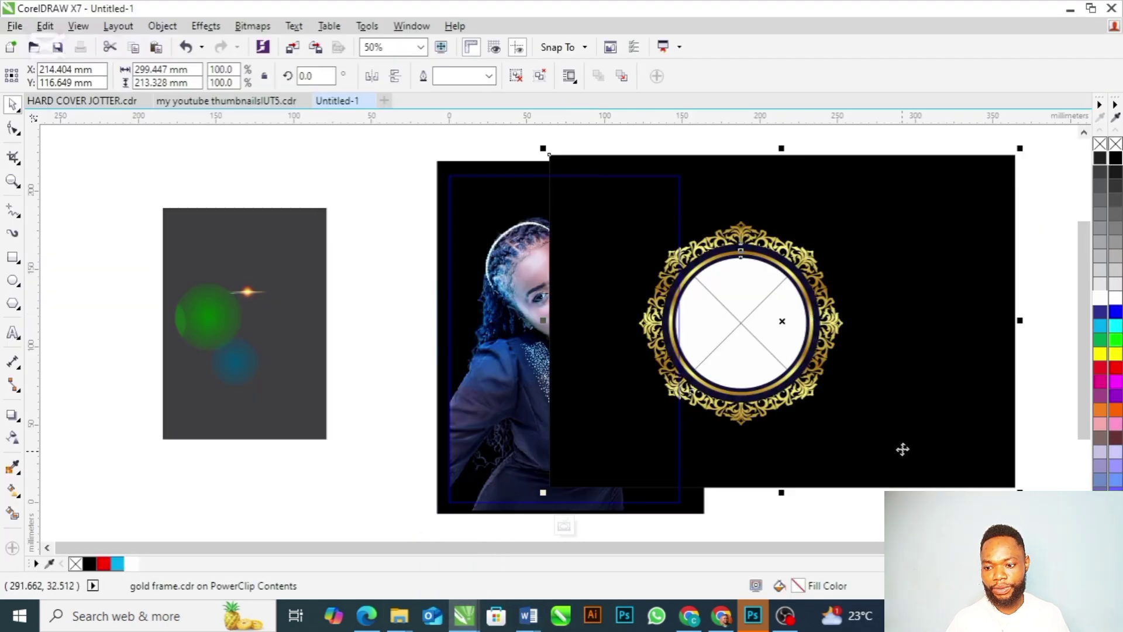
click(1030, 347)
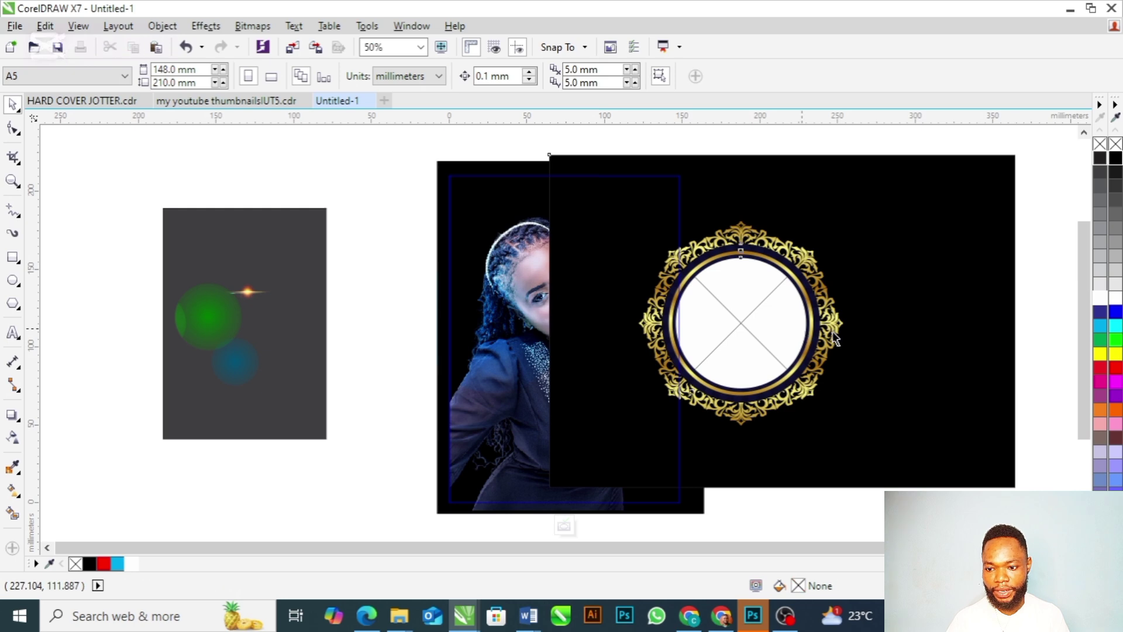
drag(836, 339, 1025, 392)
click(865, 184)
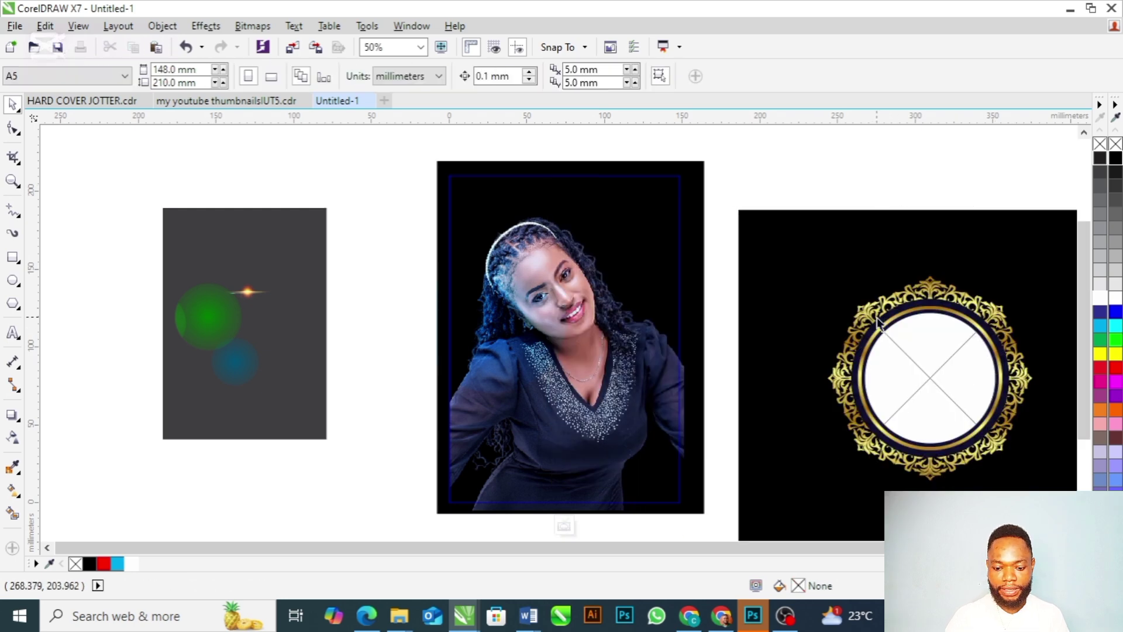
- Separate the round gold frame from its black backdrop, centre it over the woman's head and enlarge it to about 167 mm wide
click(879, 319)
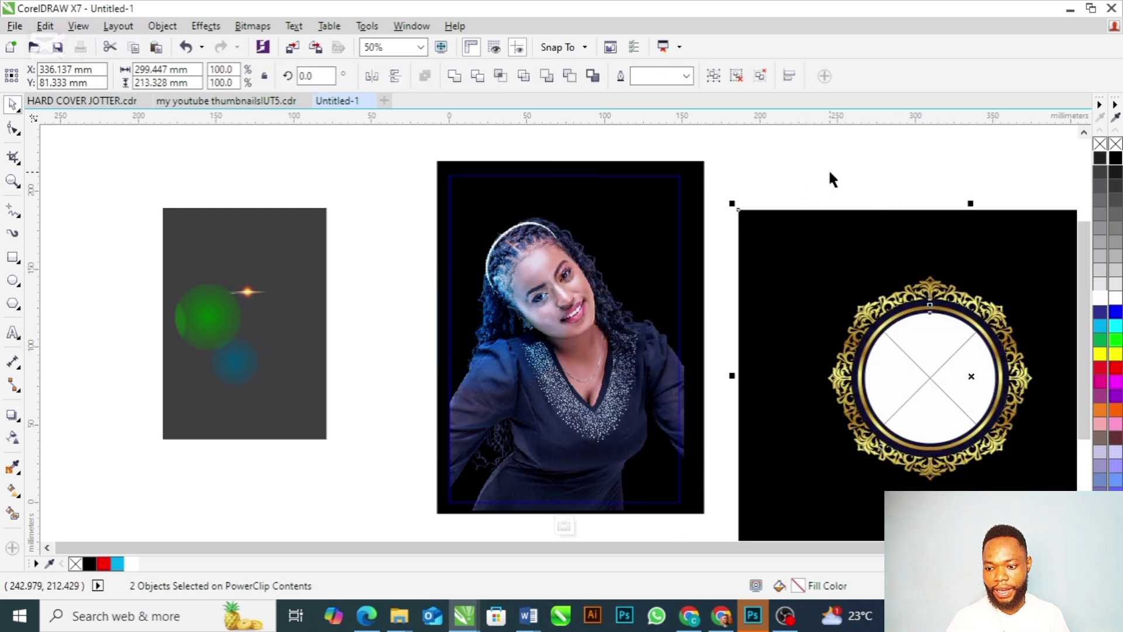
drag(799, 187, 1041, 481)
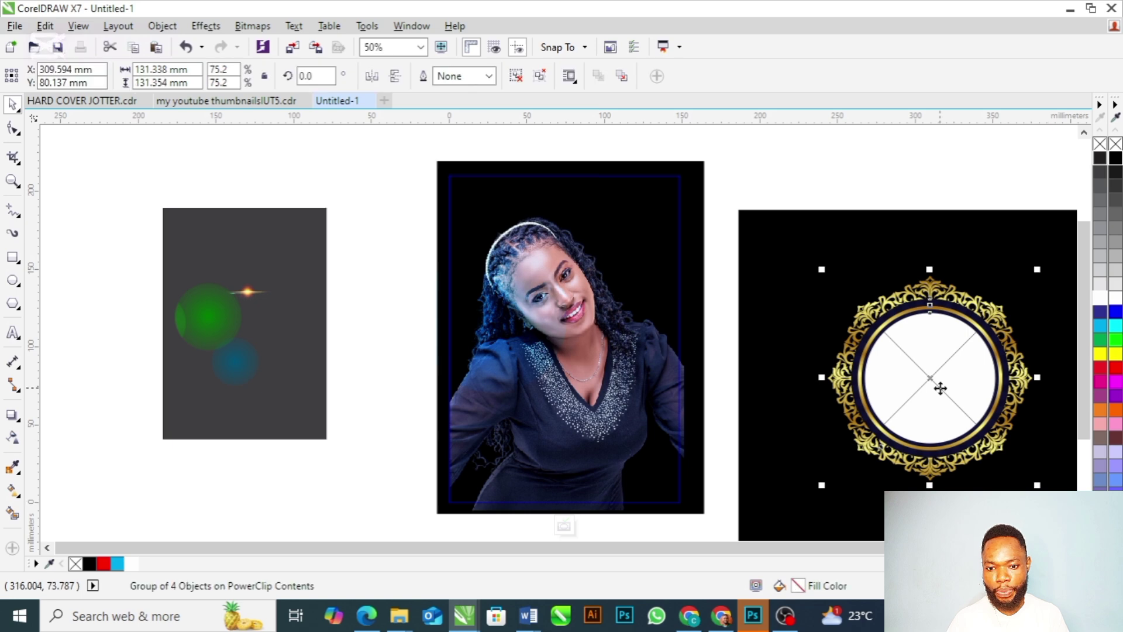
drag(933, 381, 552, 281)
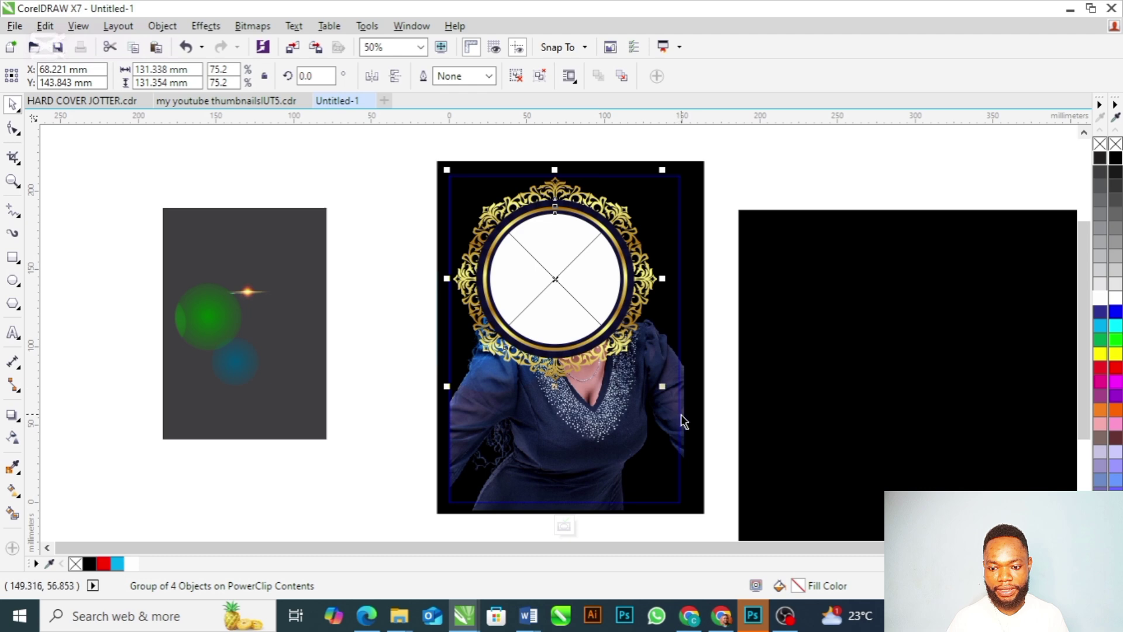
drag(661, 384, 690, 414)
drag(607, 349, 620, 371)
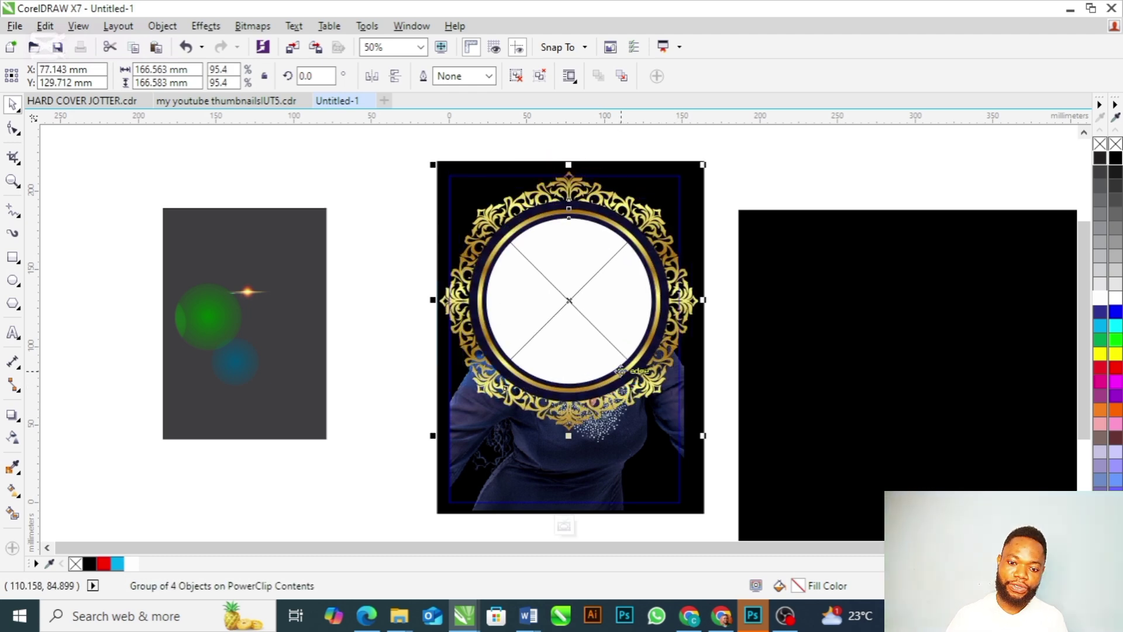
- Remove the white placeholder circle from the gold frame and send the frame behind the woman's photo
click(602, 310)
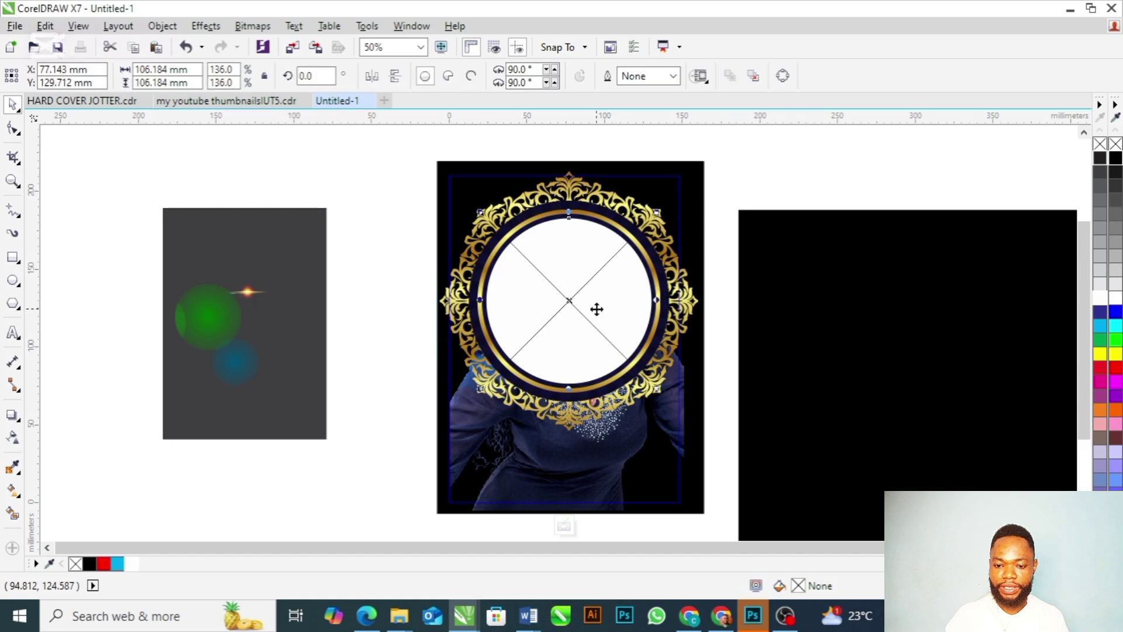
key(ctrl+v)
key(Escape)
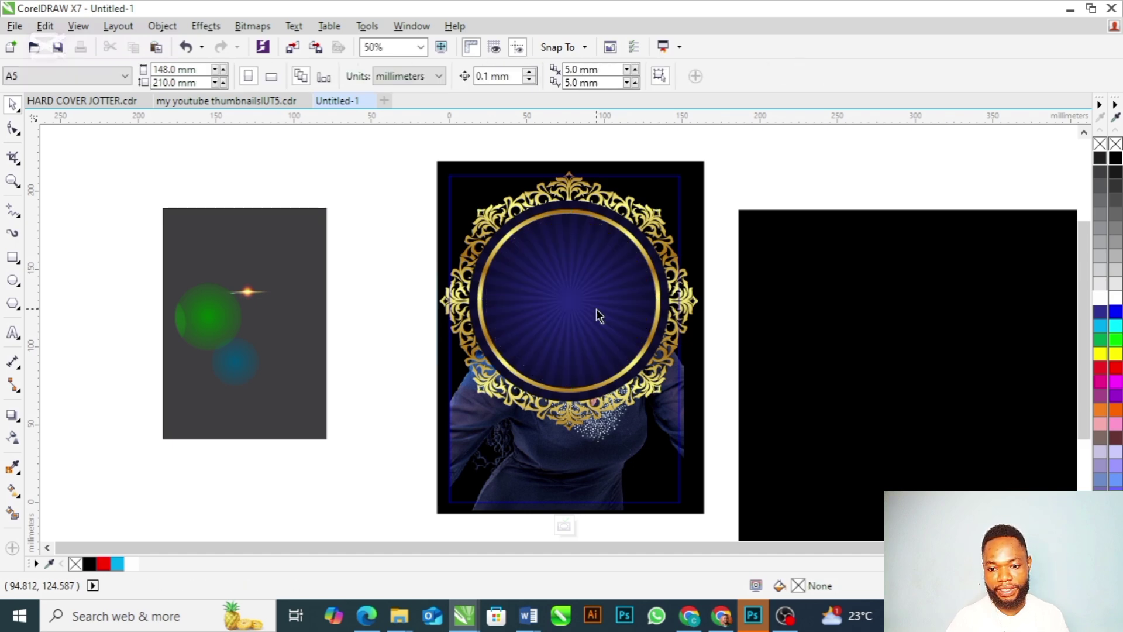
click(673, 301)
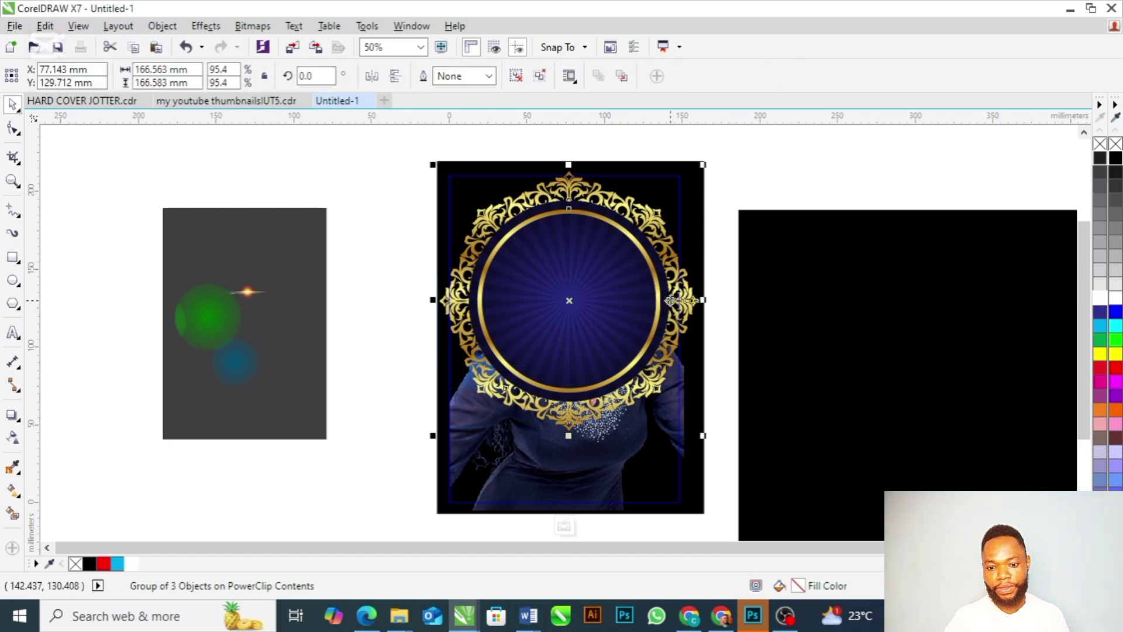
key(ctrl+Page_Down)
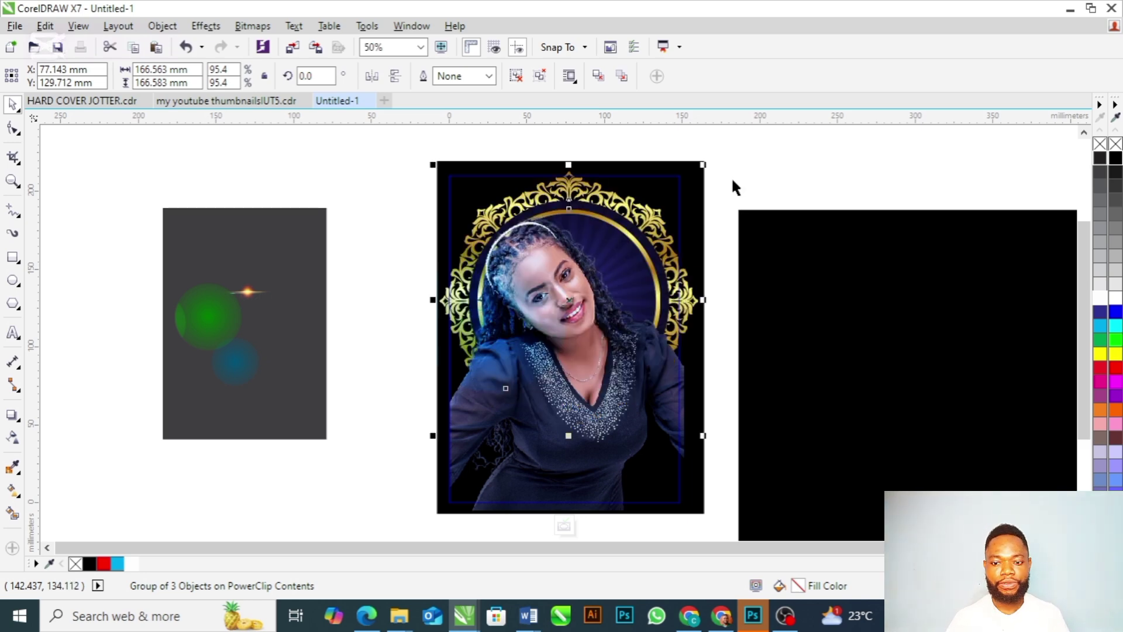
- Delete the frame's leftover black backdrop rectangle beside the page 2 artwork
click(809, 171)
click(816, 325)
key(Delete)
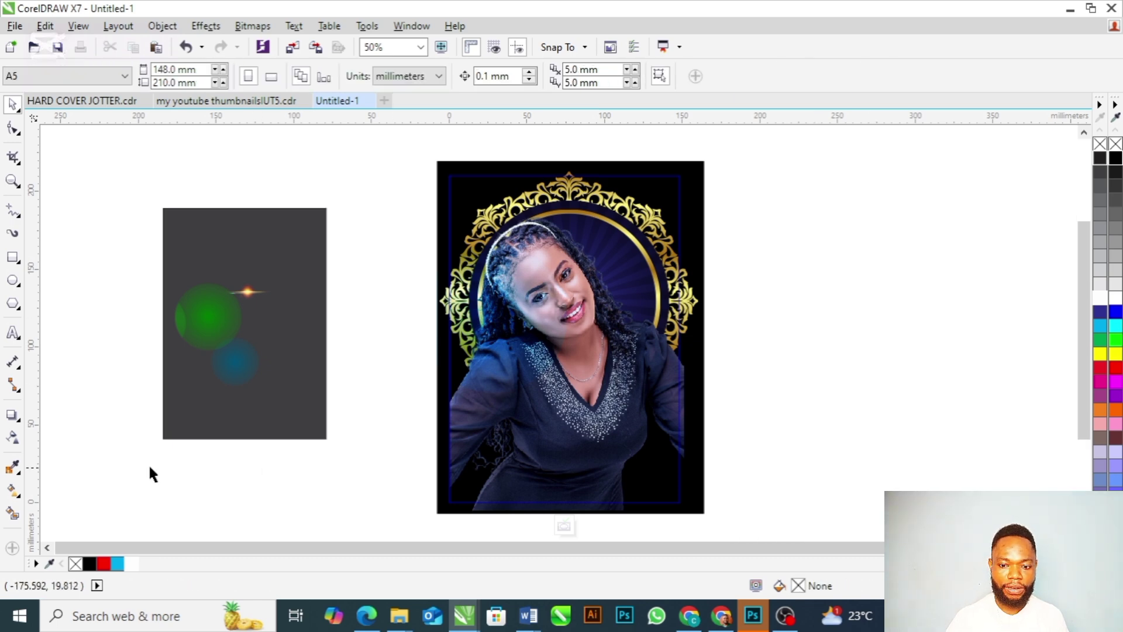
- Move the blue glow circle onto the lower part of the woman's dress and enlarge it to about 80 mm across
drag(126, 463, 367, 252)
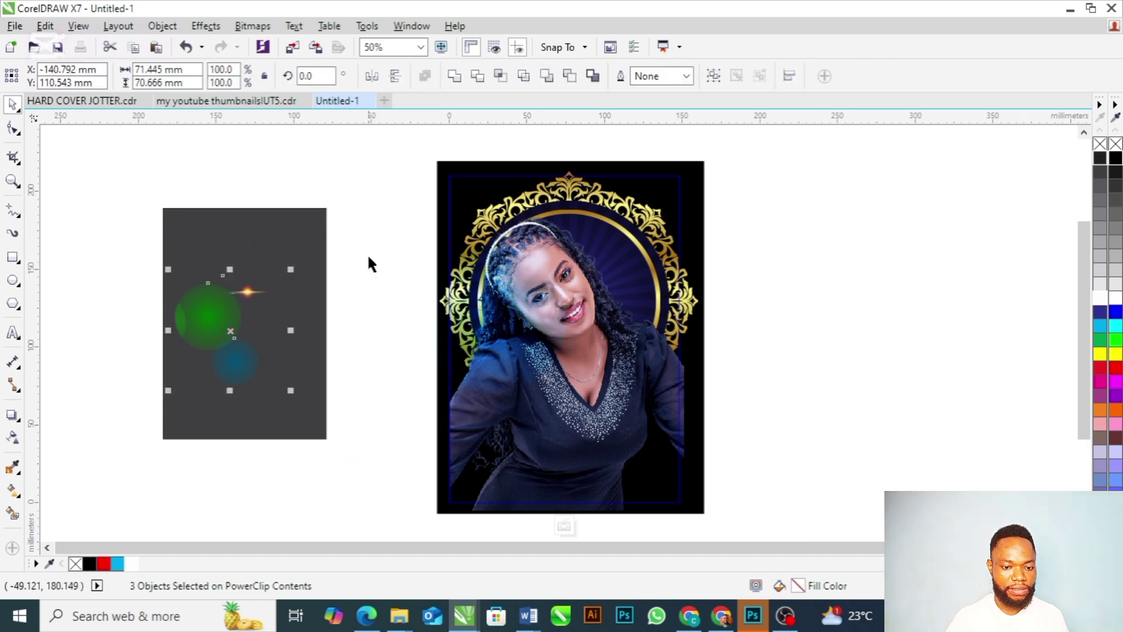
click(364, 360)
drag(244, 367, 614, 484)
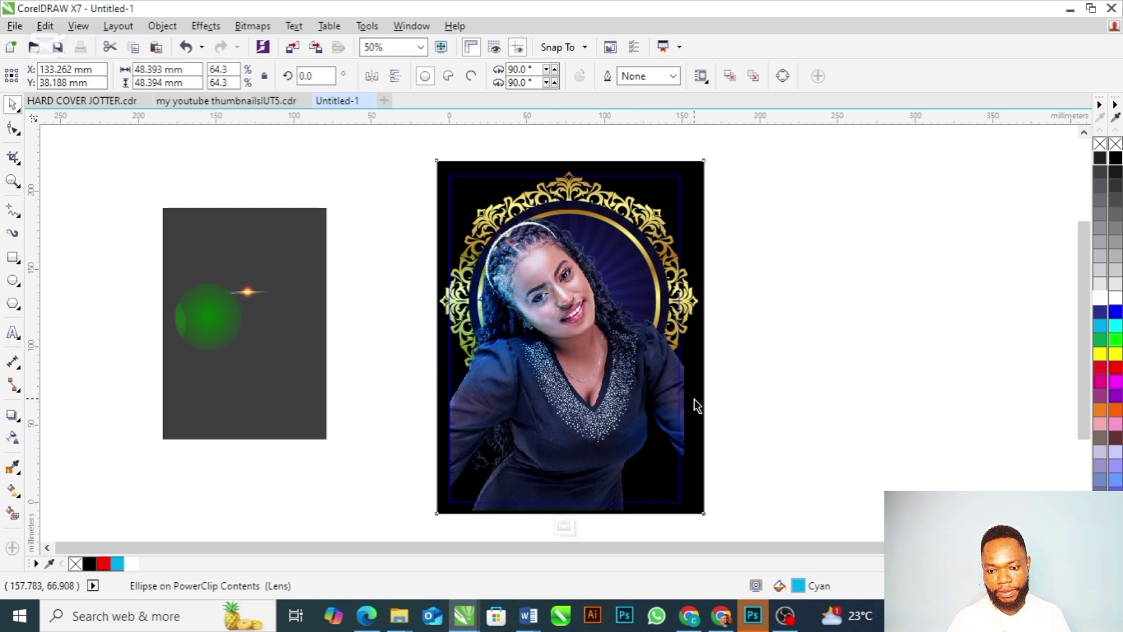
click(696, 408)
click(670, 428)
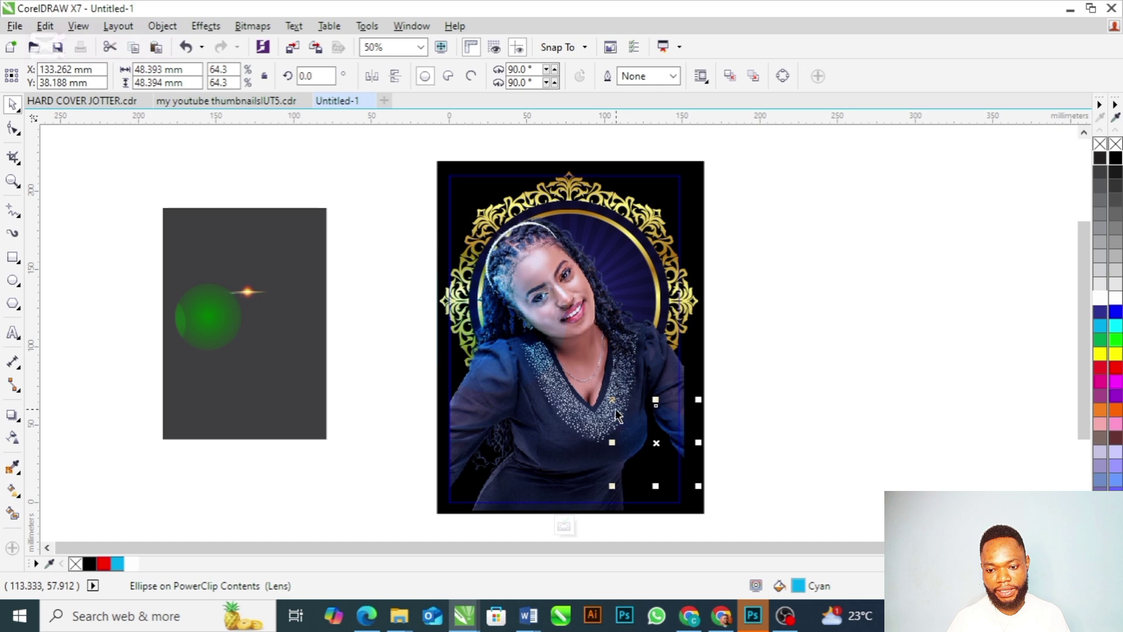
drag(612, 400, 570, 357)
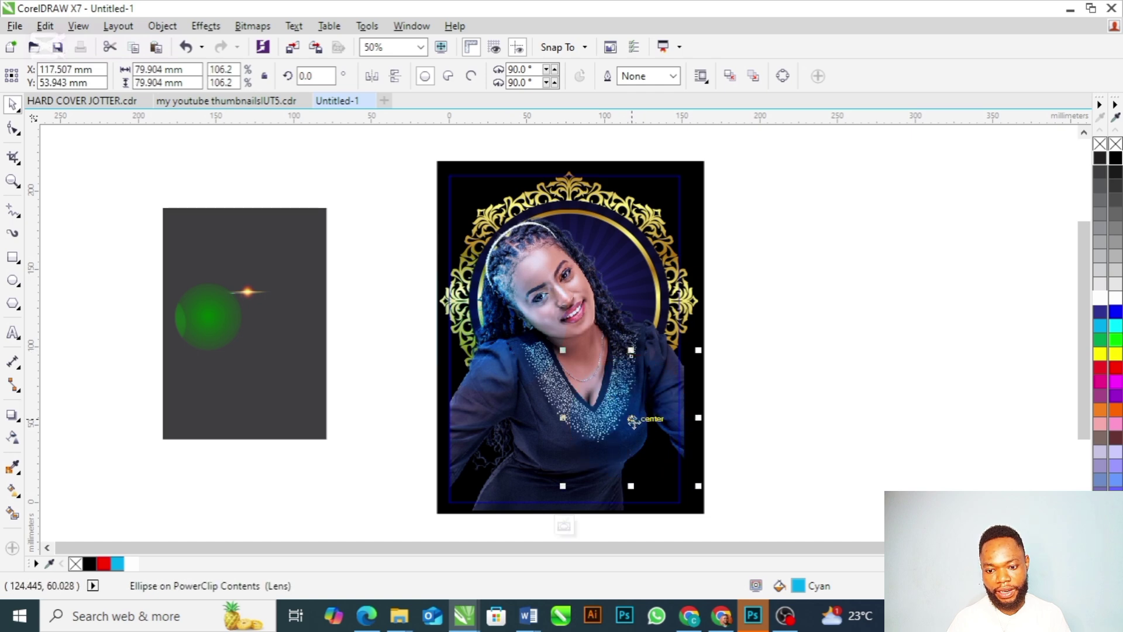
drag(638, 424, 646, 409)
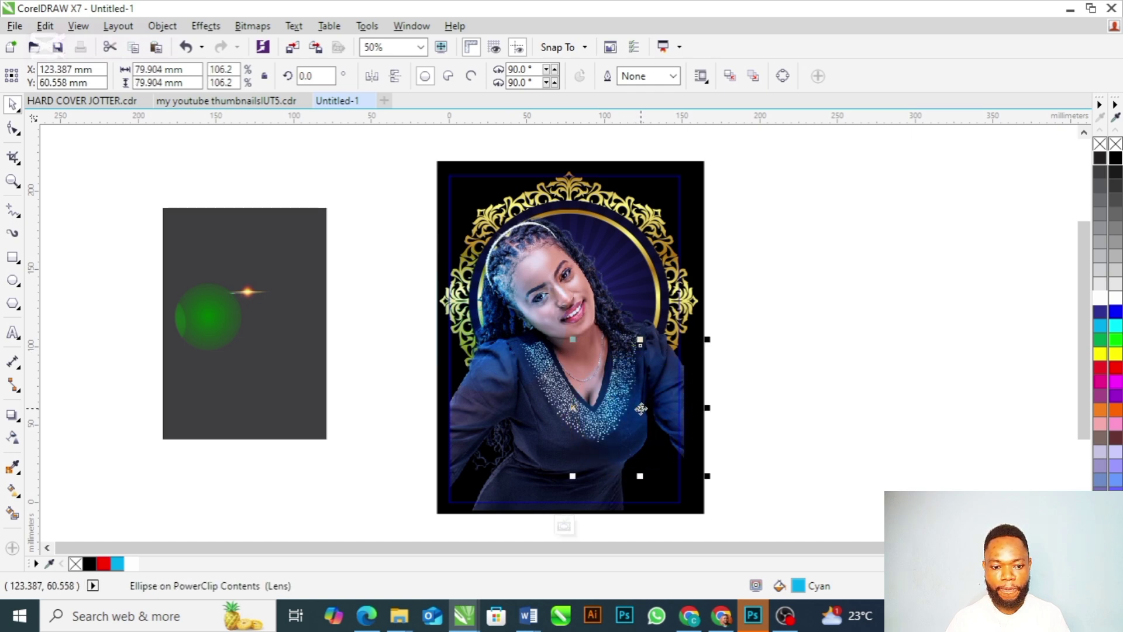
click(911, 388)
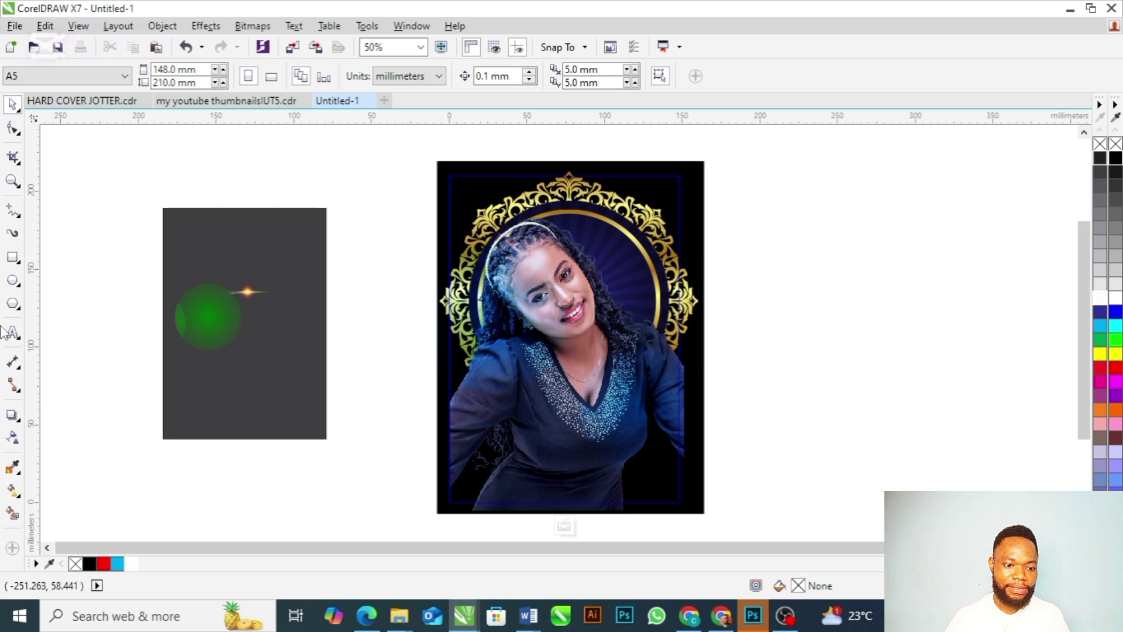
- Draw a thin horizontal rectangle about 176 by 9 mm as a strip for the lower part of the cover
click(13, 257)
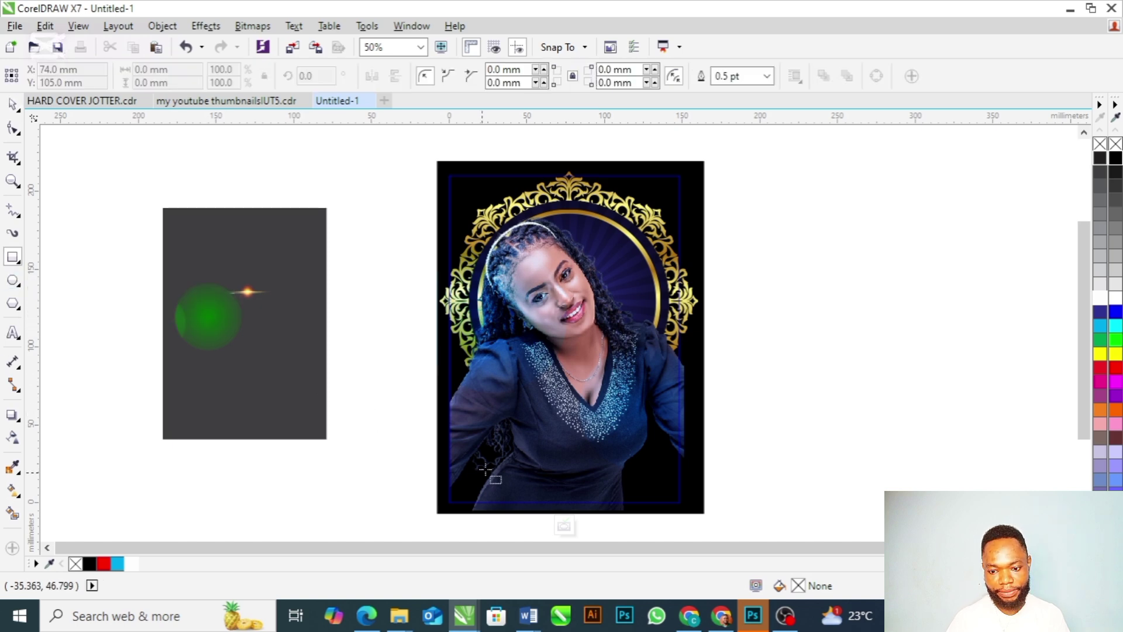
drag(432, 445, 703, 456)
key(space)
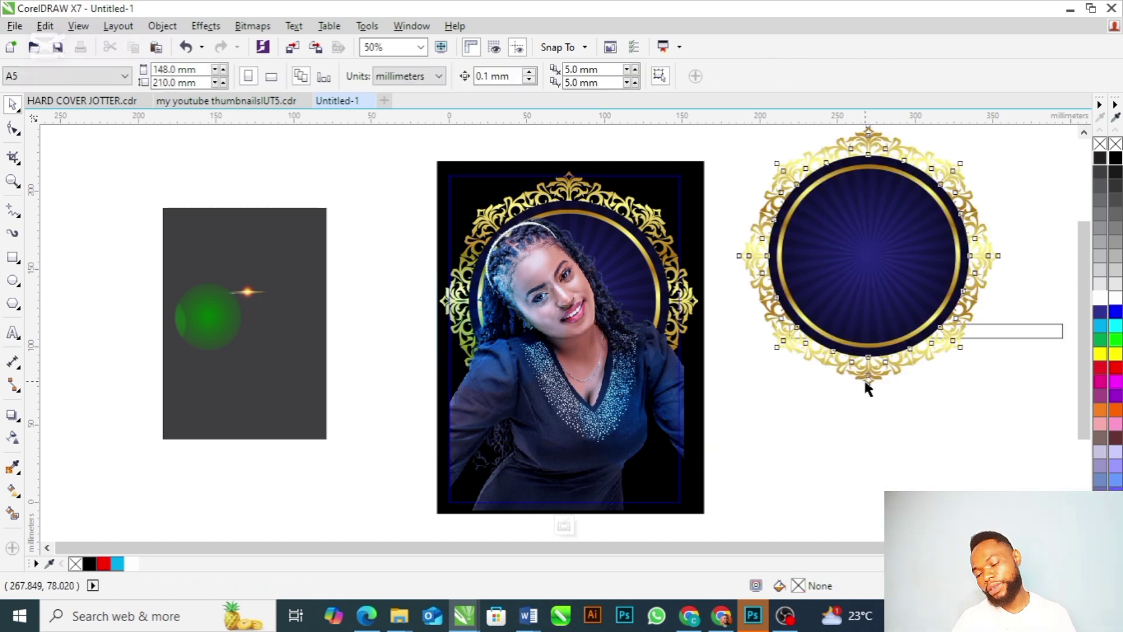
- Copy all properties of the gold frame ornament onto the thin rectangle and move the strip below the spare frame
click(865, 381)
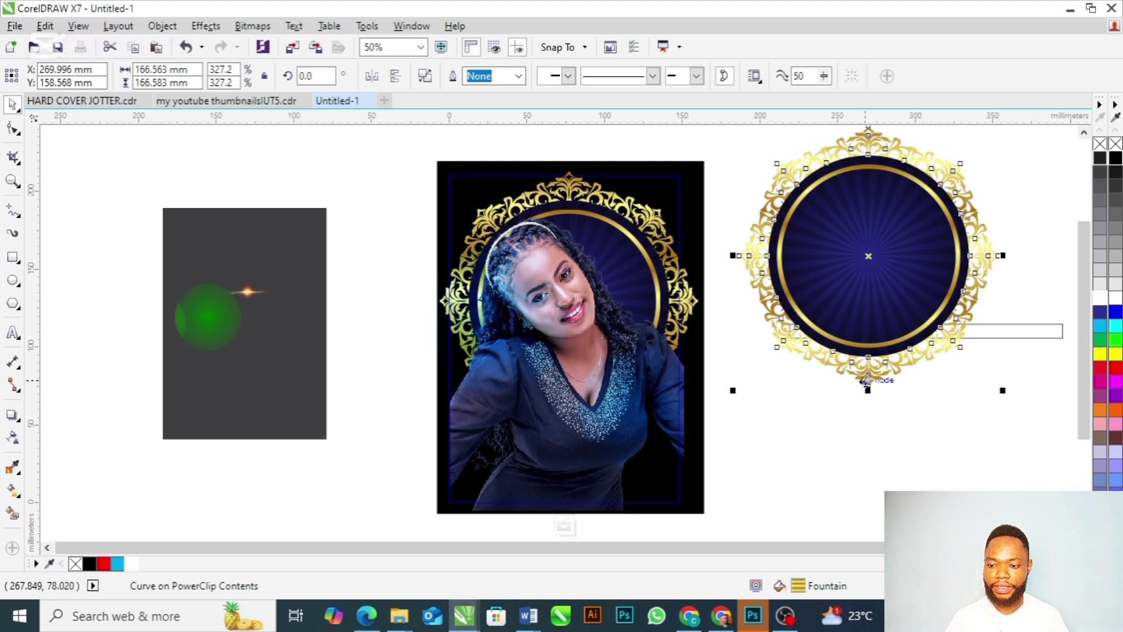
drag(865, 381, 1011, 334)
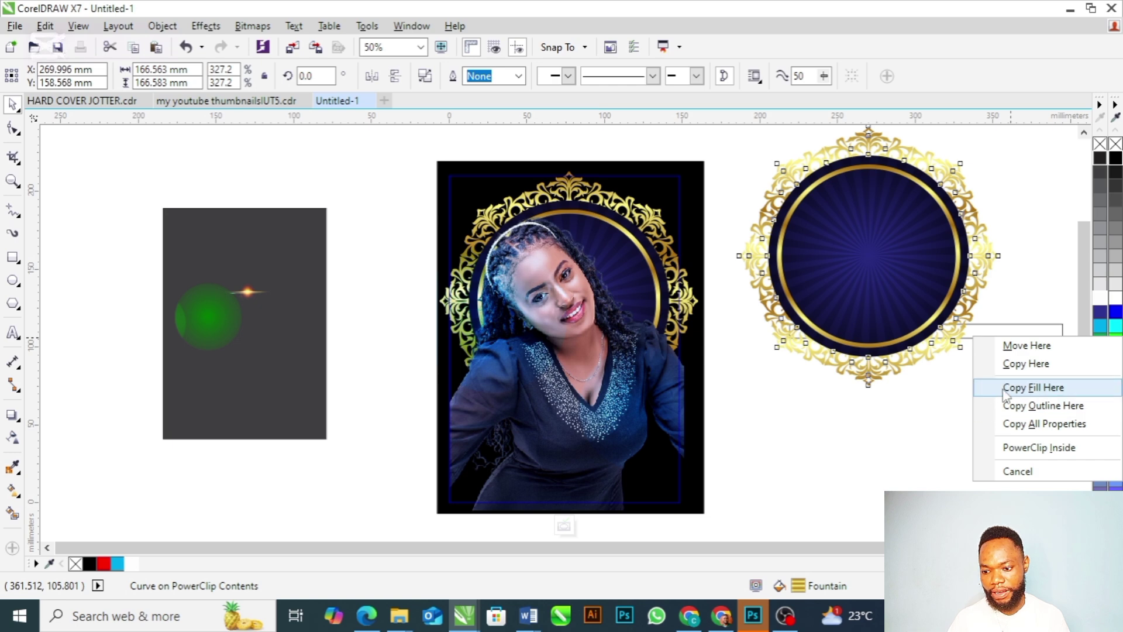
click(1006, 422)
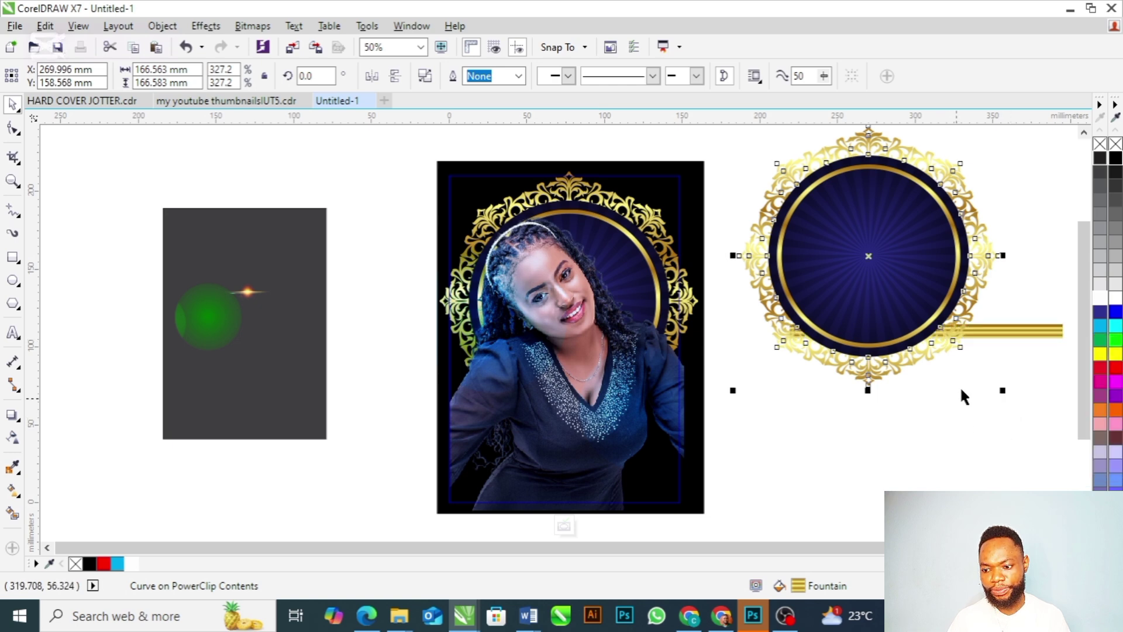
click(953, 414)
drag(1018, 331, 873, 467)
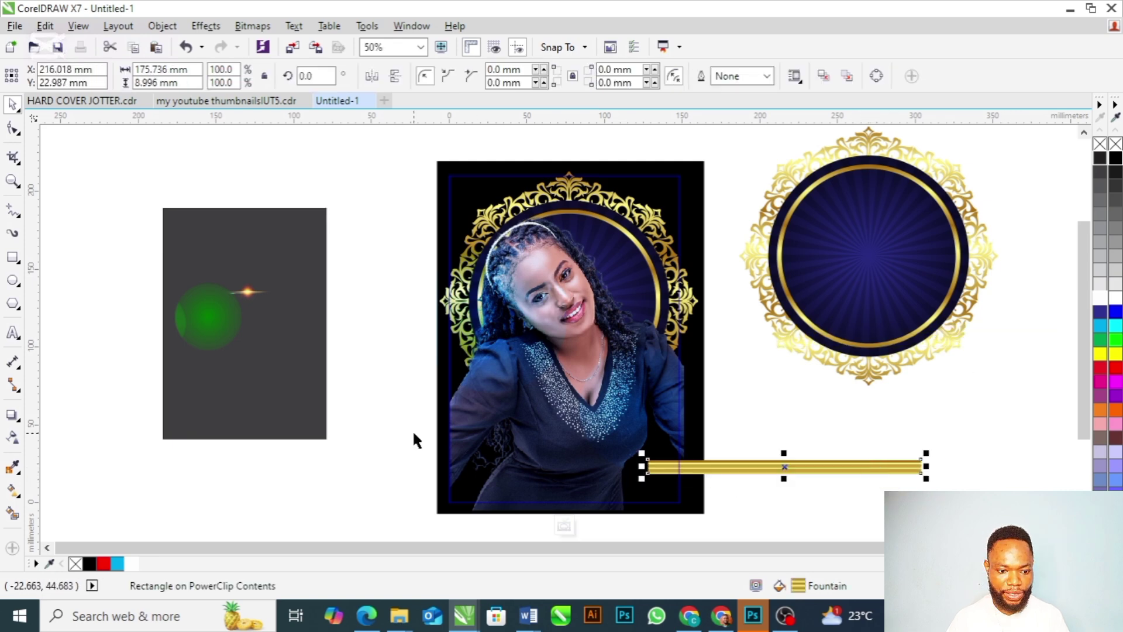
- Stretch the strip's gold fountain fill diagonally so the gradient spans its full length
click(11, 494)
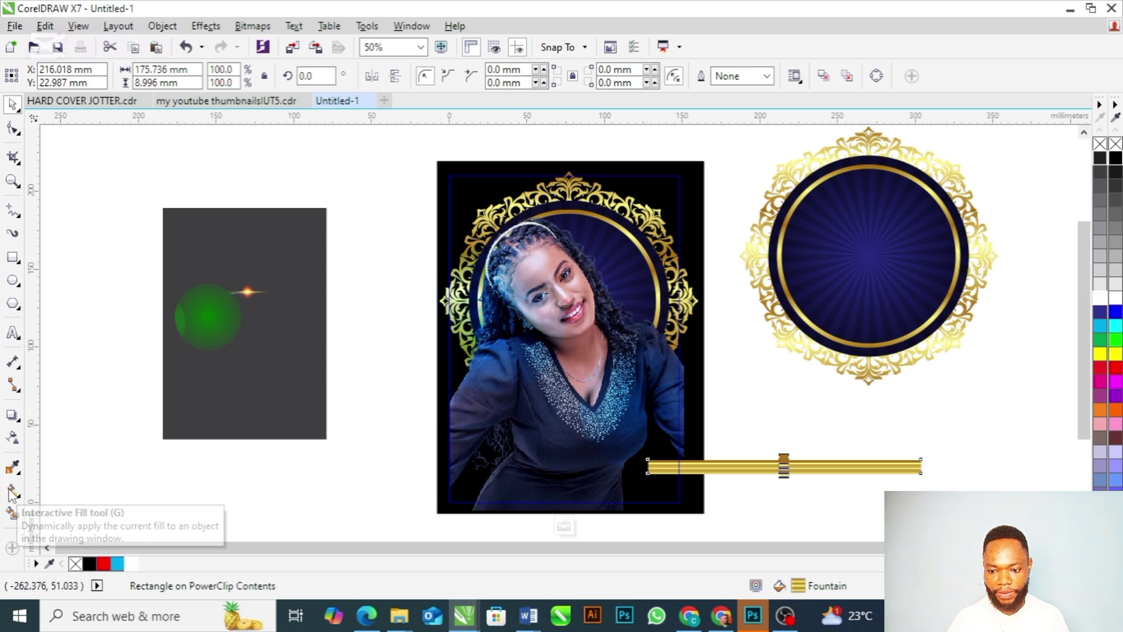
drag(784, 455, 854, 417)
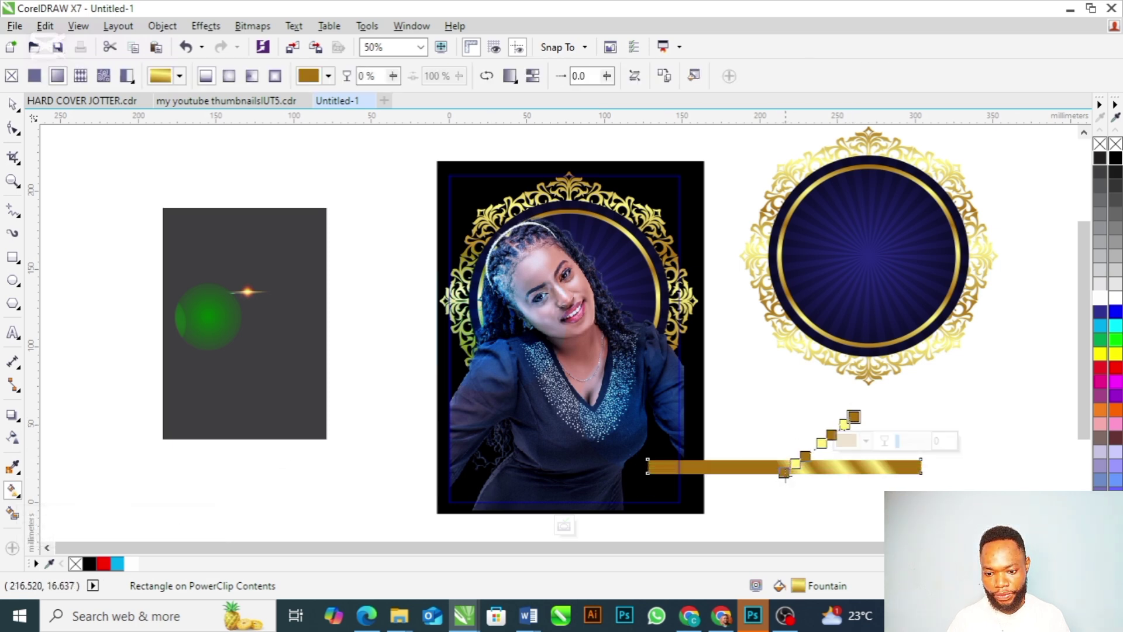
drag(784, 472, 605, 526)
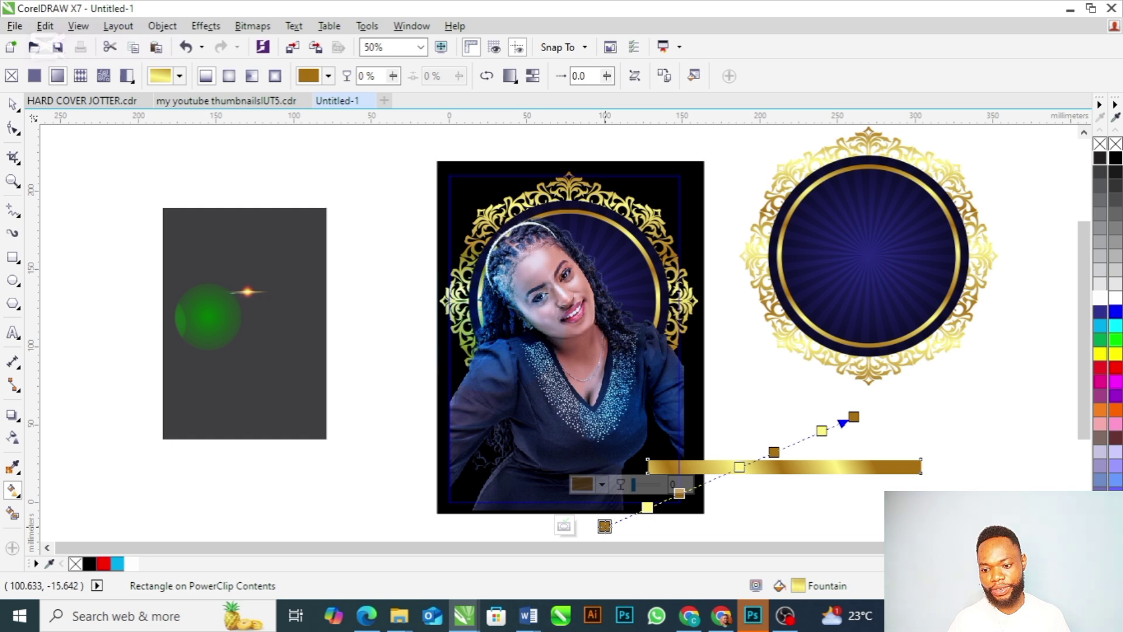
key(space)
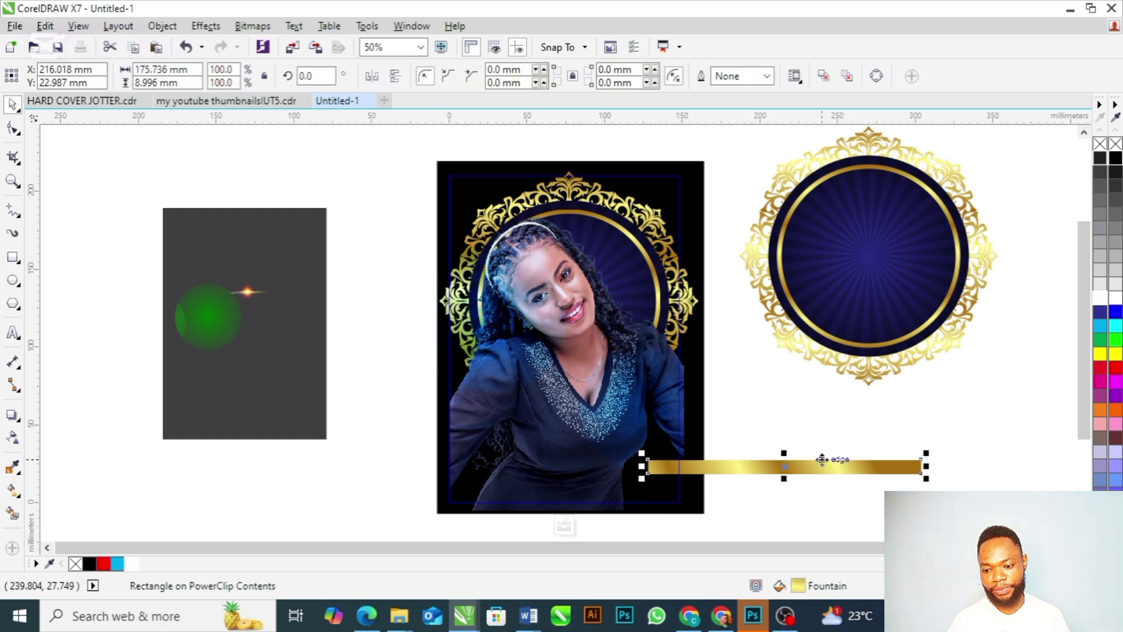
- Place the gold strip across the lower part of the woman's dress and add a parallel copy with a narrow gap between them
click(887, 423)
drag(780, 473, 567, 476)
click(784, 463)
click(828, 437)
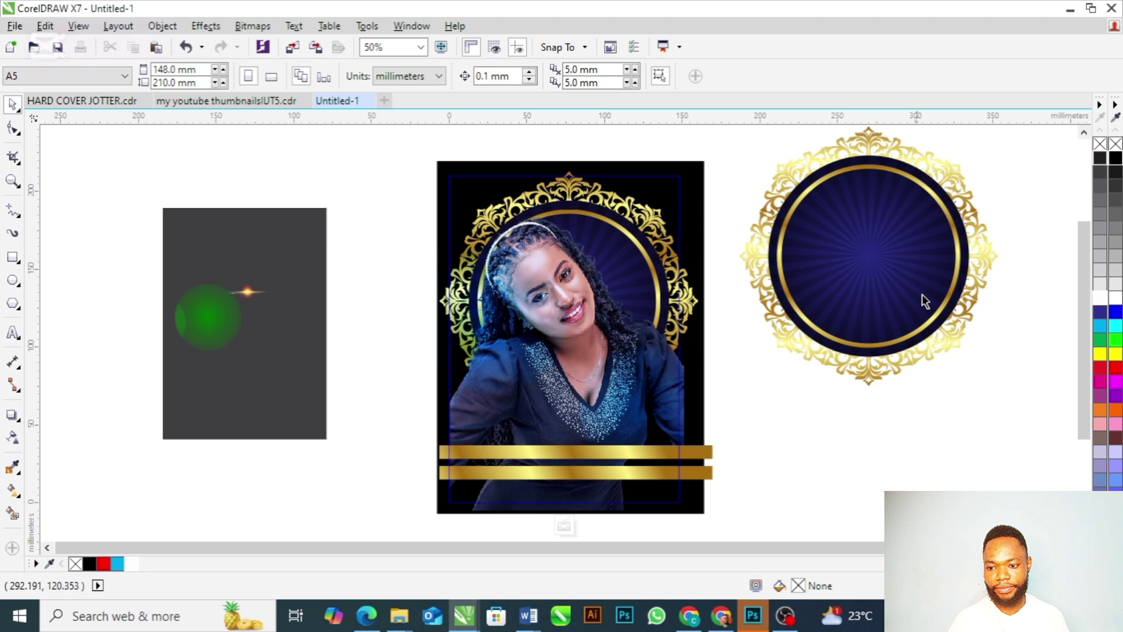
- Delete the spare copy of the round gold frame beside the page 2 artwork
click(958, 254)
drag(1041, 137, 736, 434)
key(Delete)
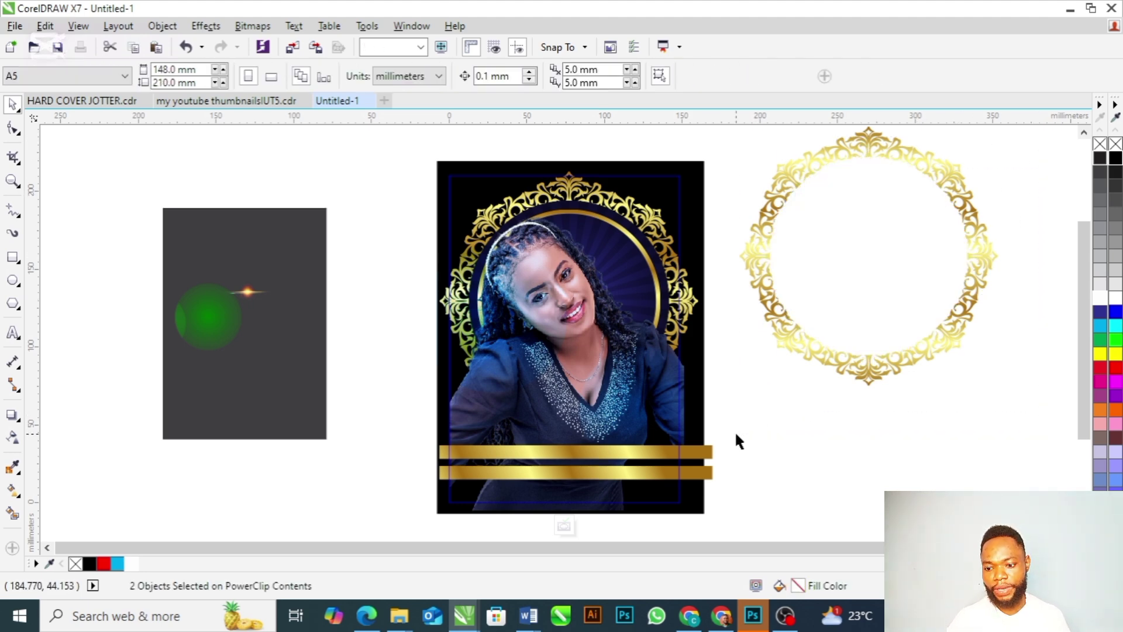
- Delete the spare ornate gold frame and the dark grey rectangle with the green glow and flare beside the artwork
click(886, 370)
key(Delete)
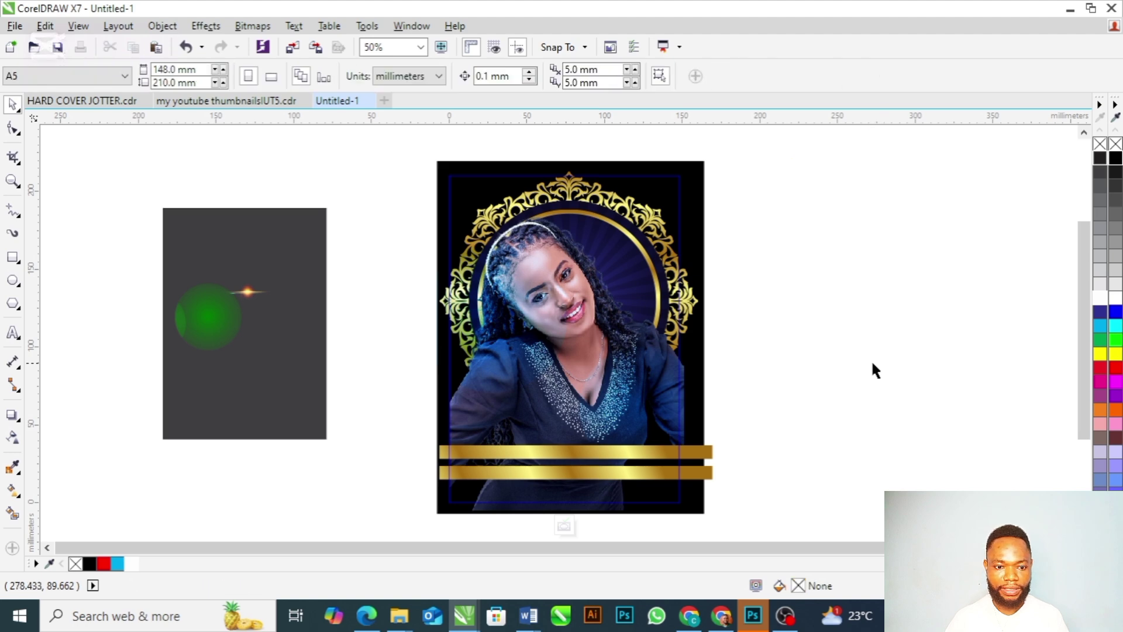
drag(100, 158, 366, 475)
key(Delete)
click(368, 476)
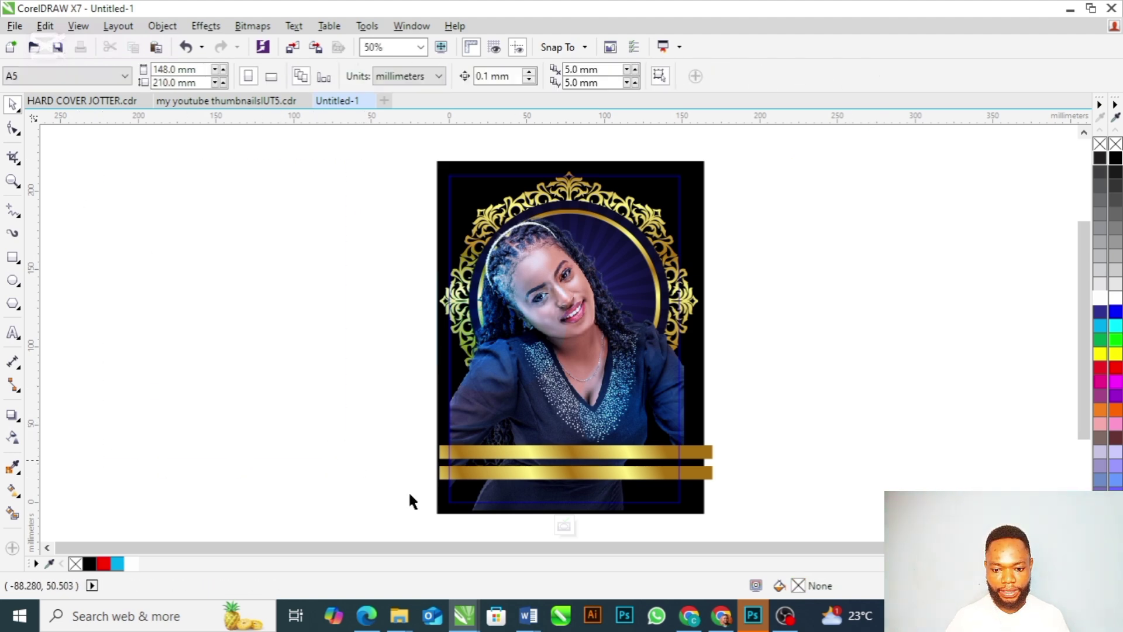
- Finish editing the PowerClip contents of the page 2 cover, and compare it with the page 1 cover
click(564, 527)
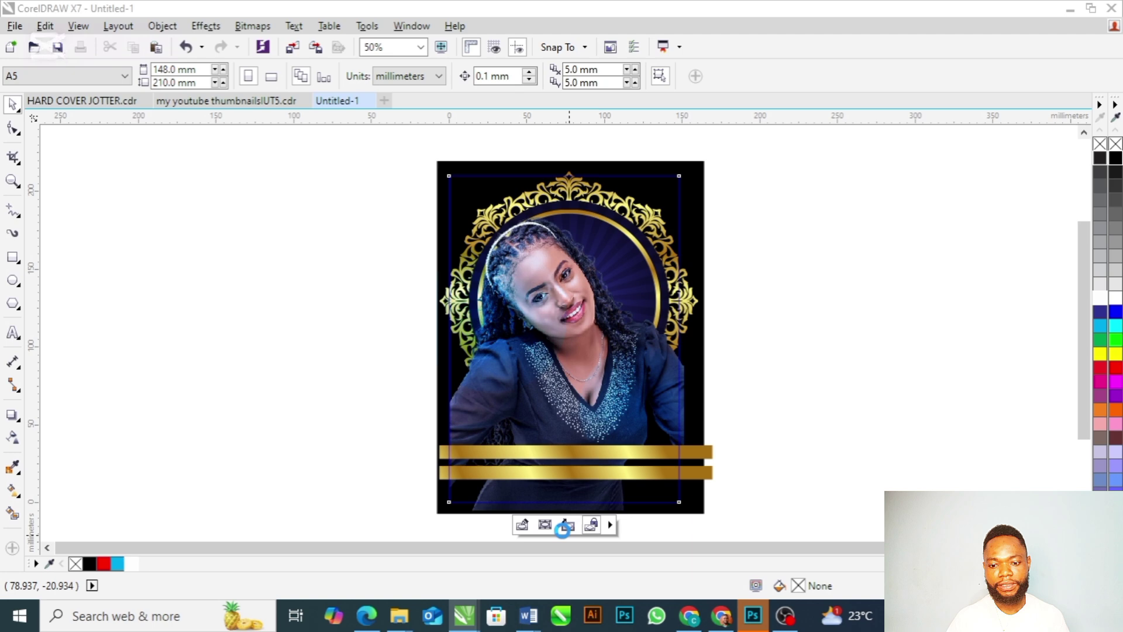
click(810, 443)
click(631, 383)
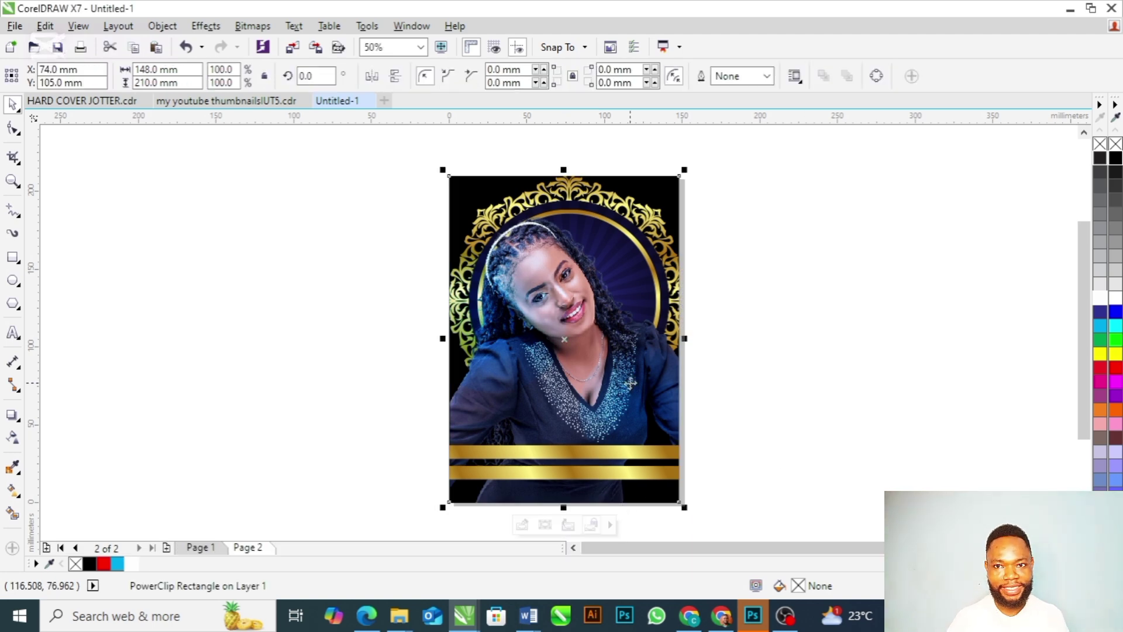
click(369, 361)
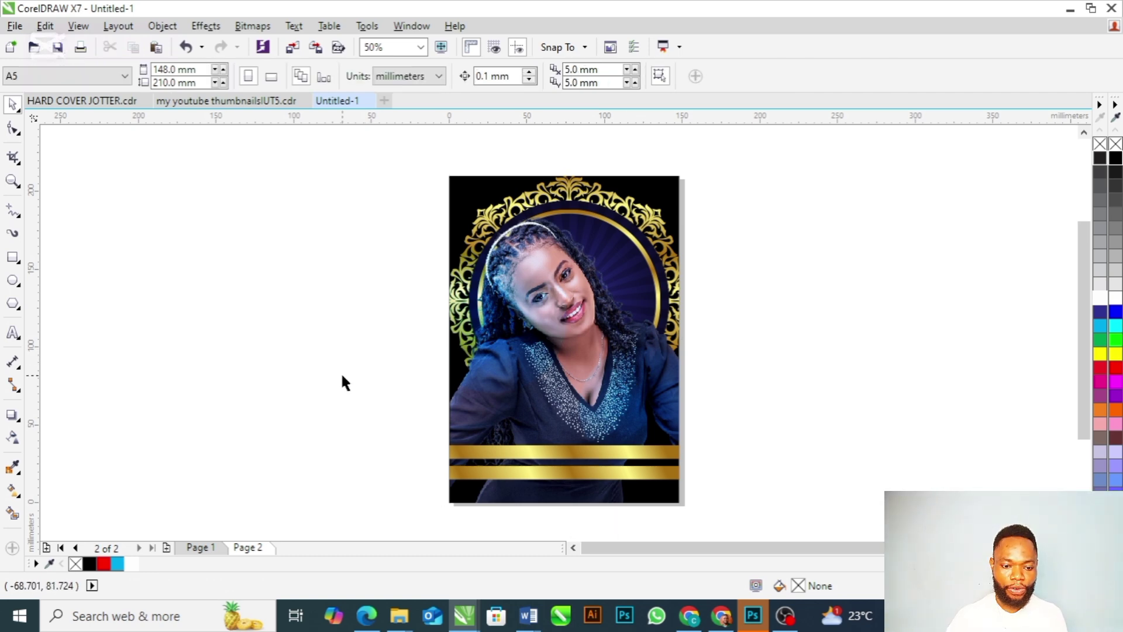
click(206, 548)
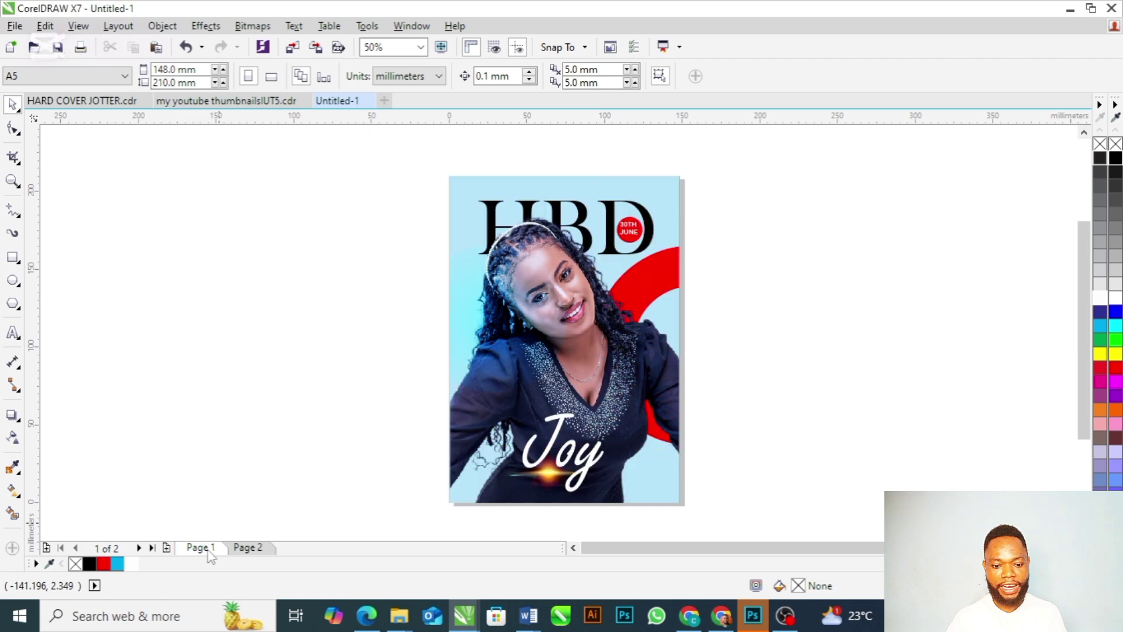
click(258, 548)
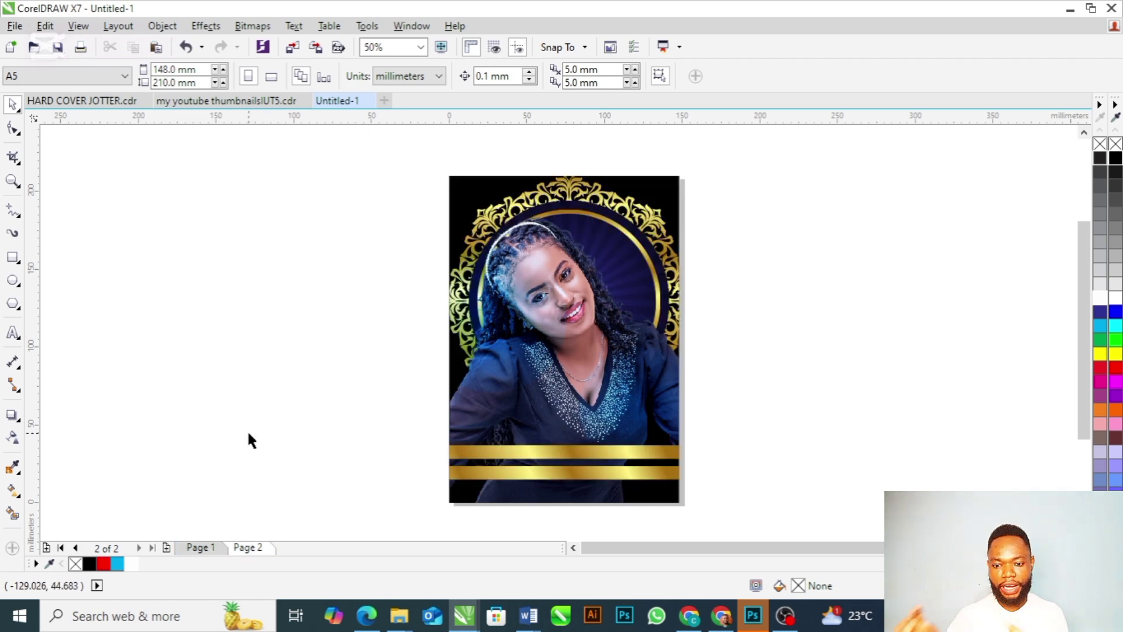
- Insert one A3 landscape page, 420 x 297 mm, after page 2
key(Page_Down)
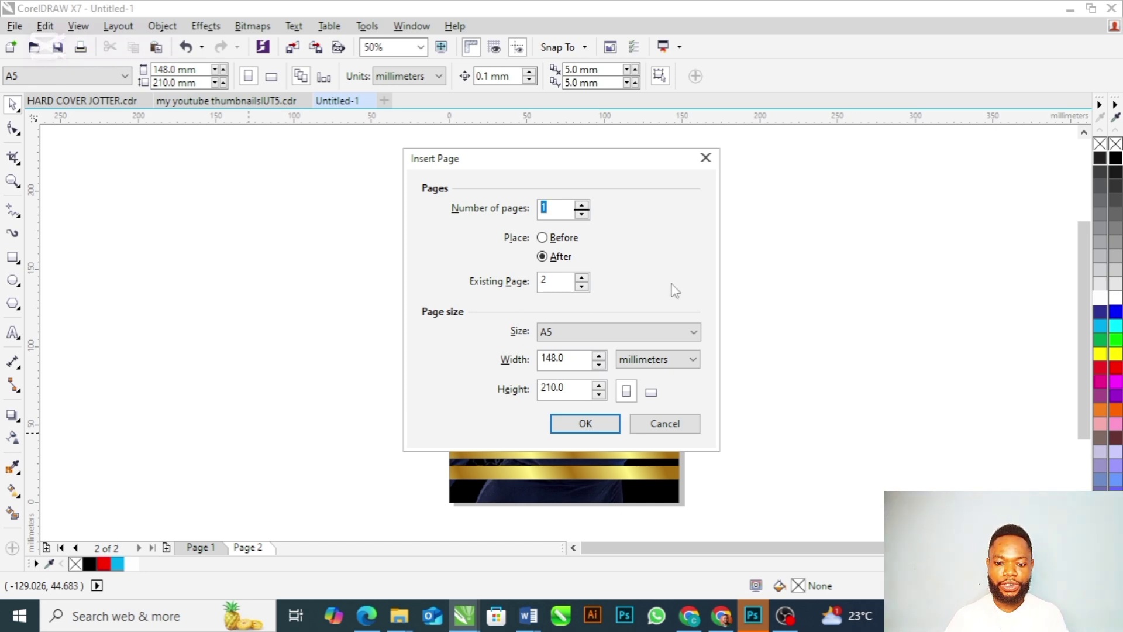
click(688, 333)
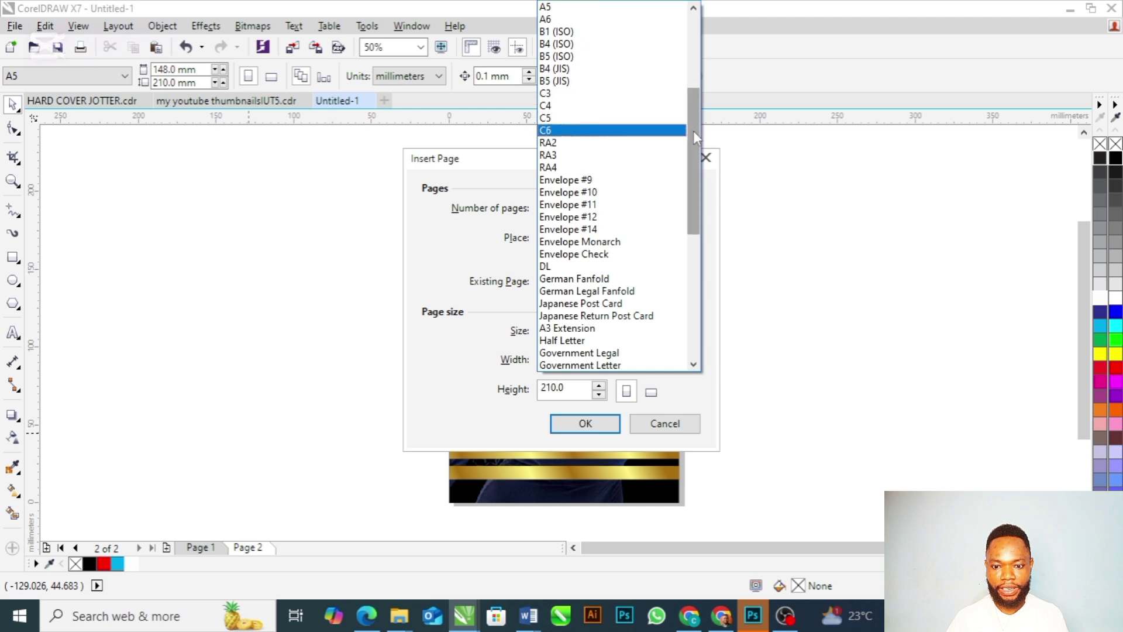
drag(693, 131, 693, 55)
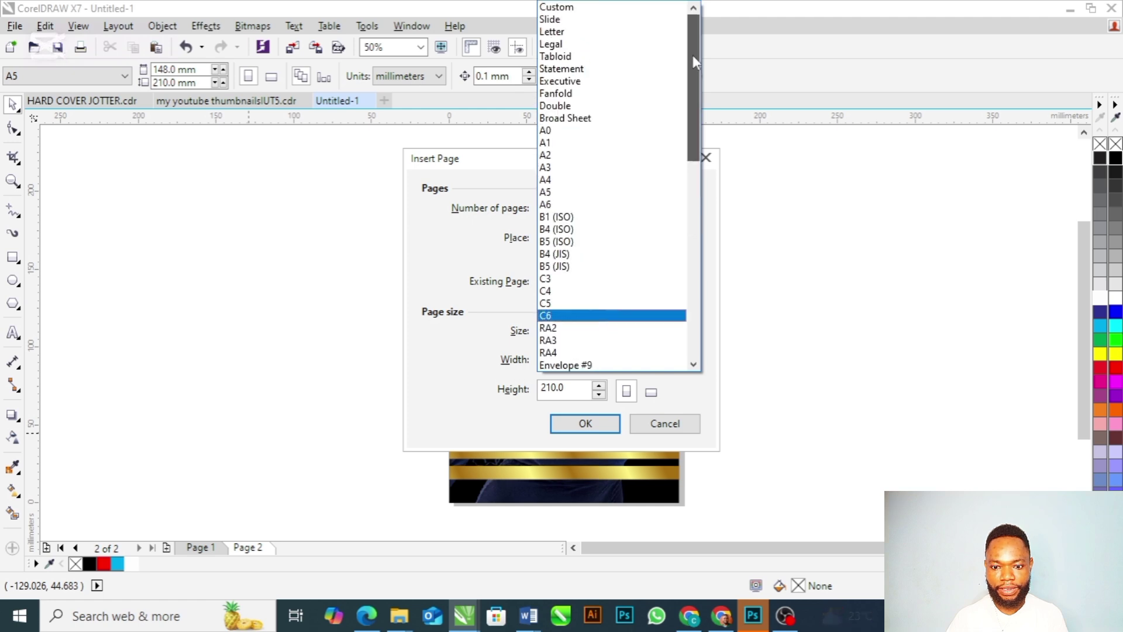
click(575, 168)
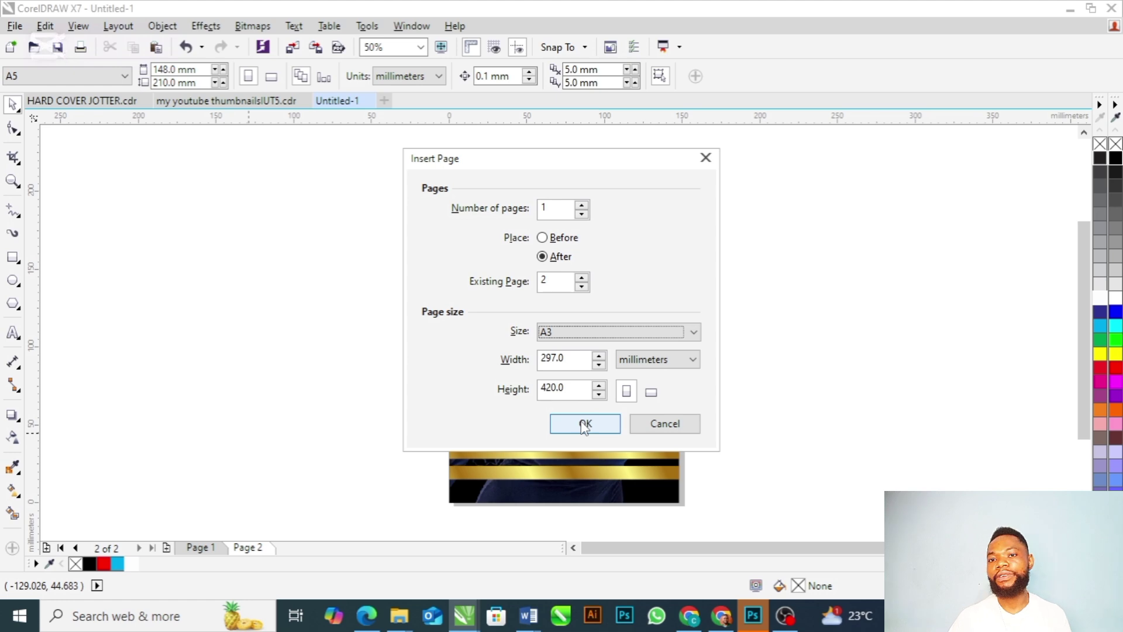
click(652, 393)
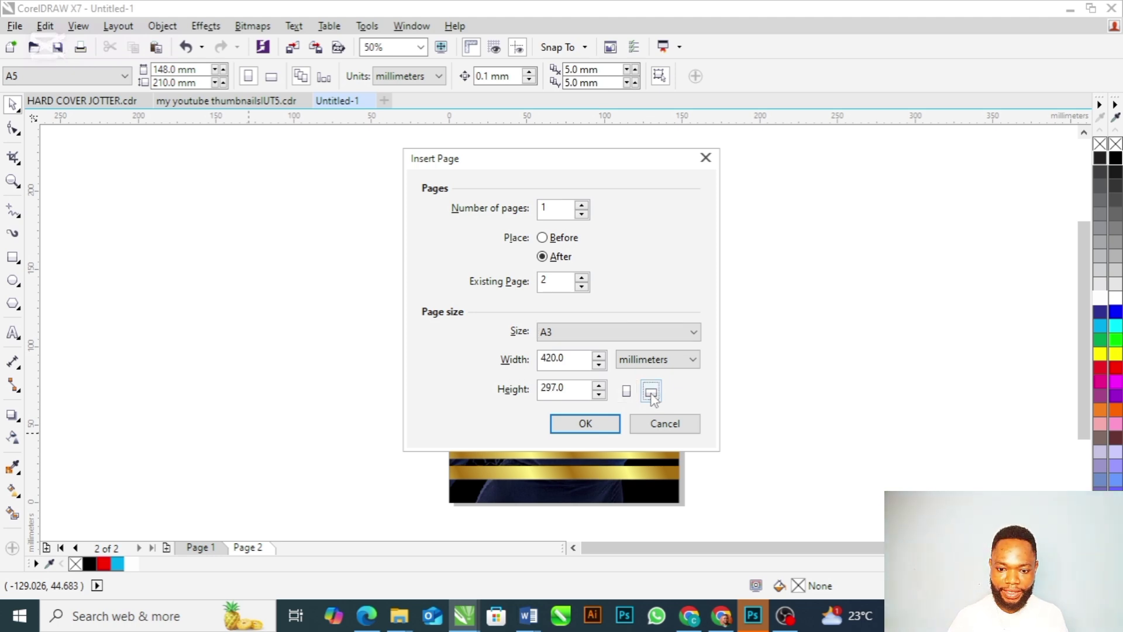
click(585, 425)
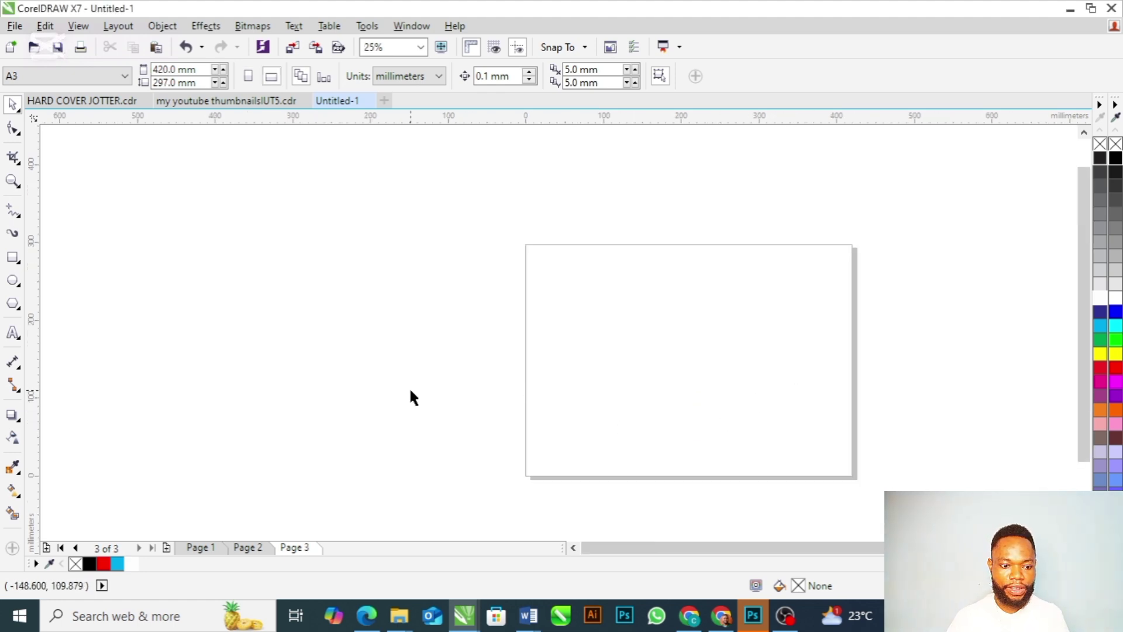
- Add a page-sized rectangle to page 3, fill it with 10% black and remove its outline
double_click(13, 260)
key(space)
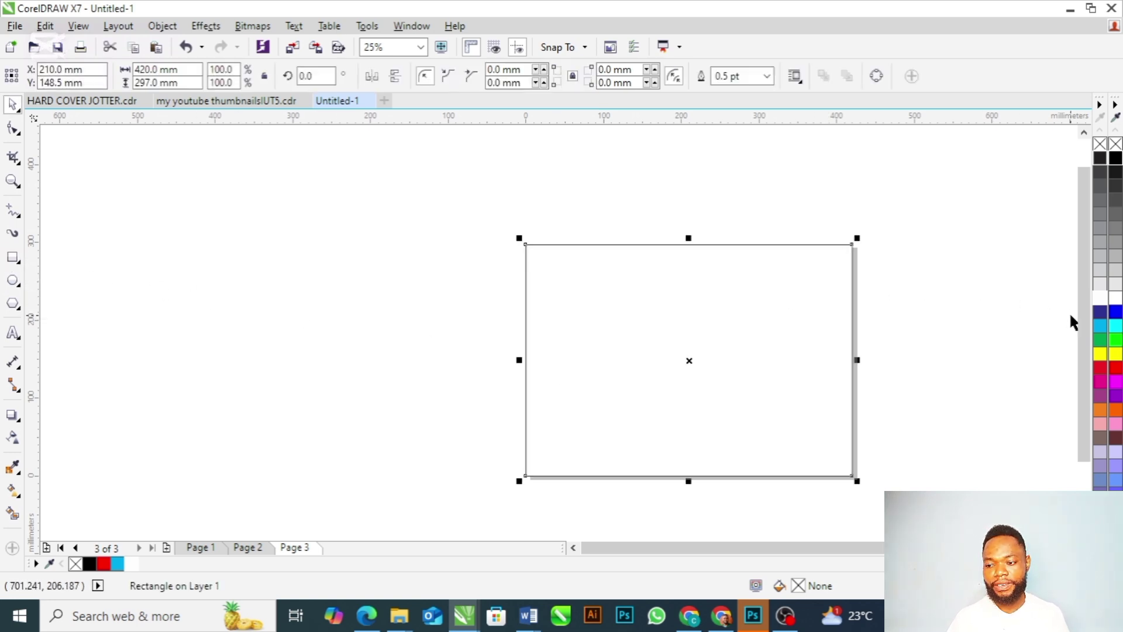
click(1101, 285)
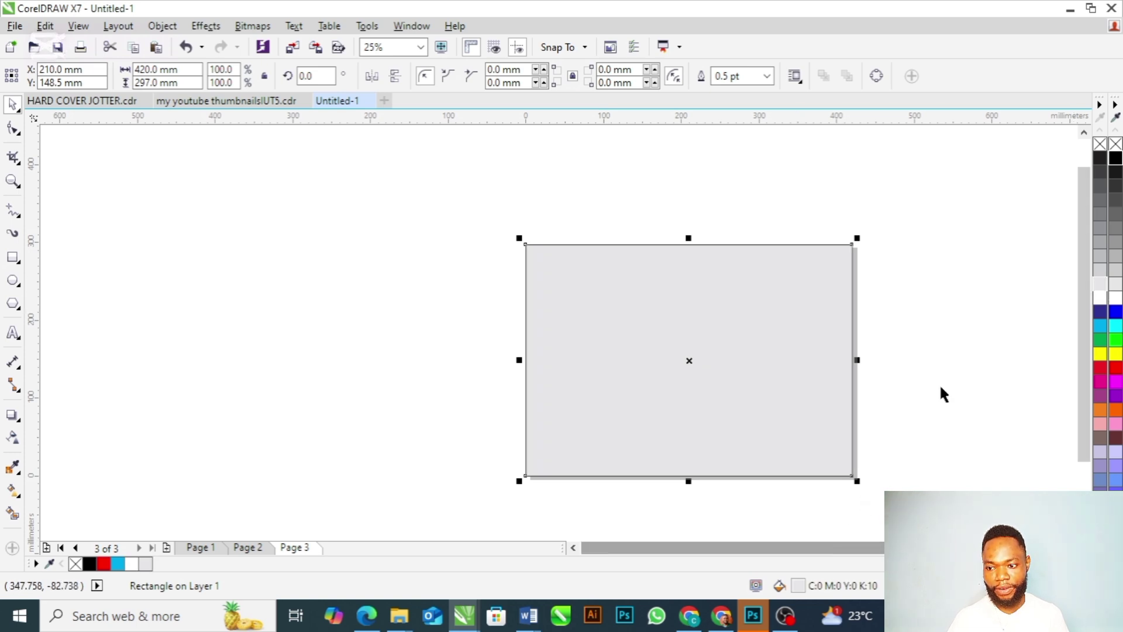
right_click(1100, 146)
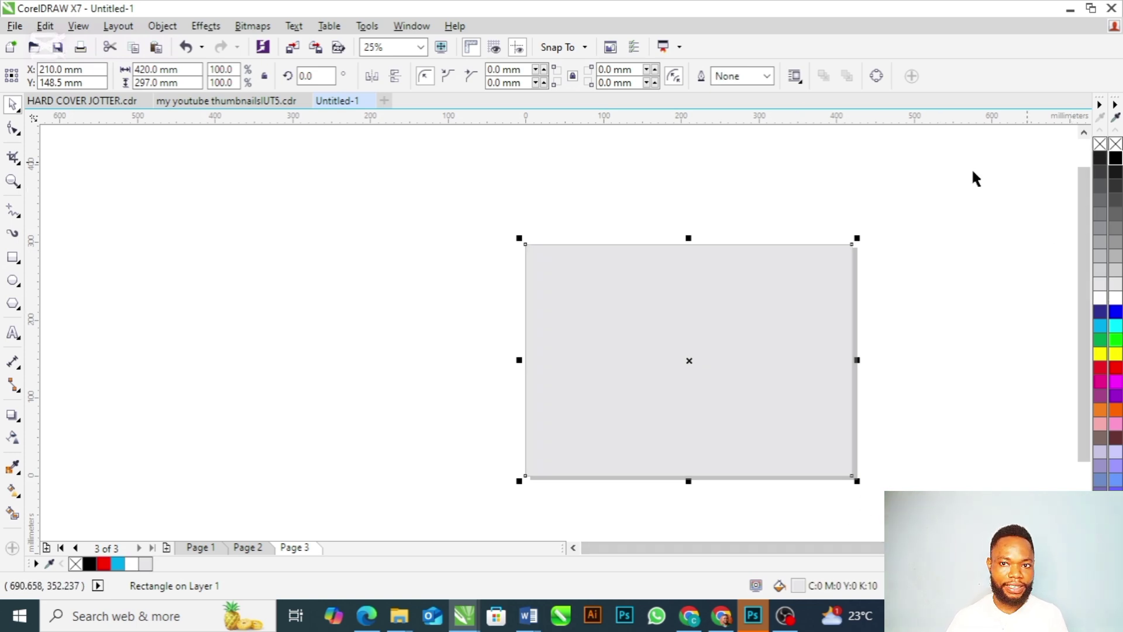
click(785, 210)
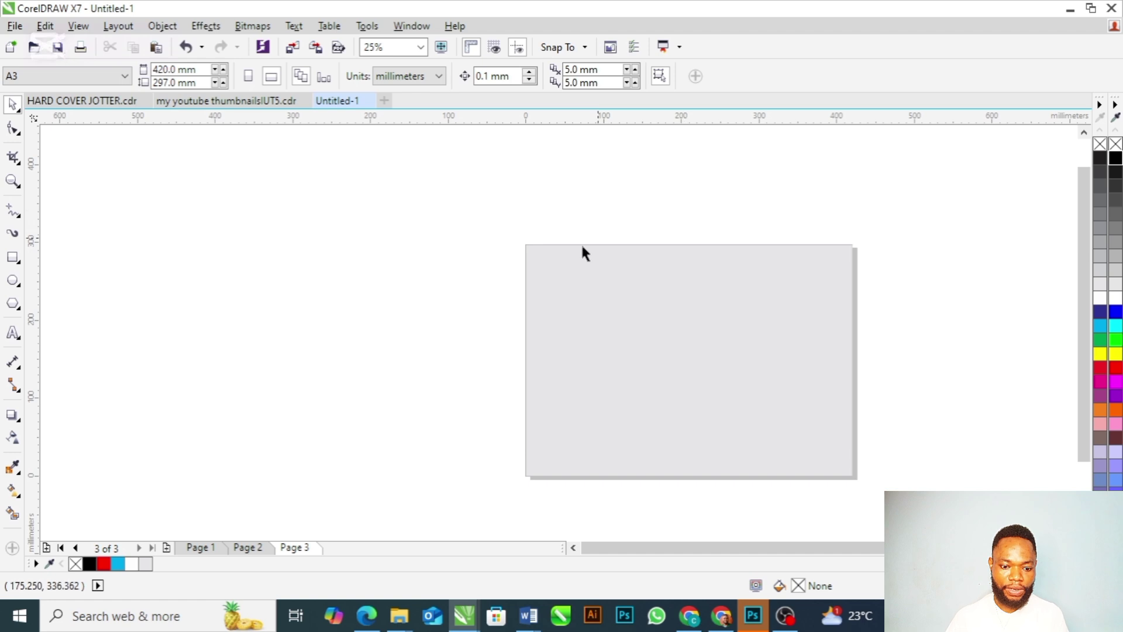
click(550, 278)
- Copy the light blue HBD cover from page 1 onto page 3 and move it into the right half of the sheet
click(244, 550)
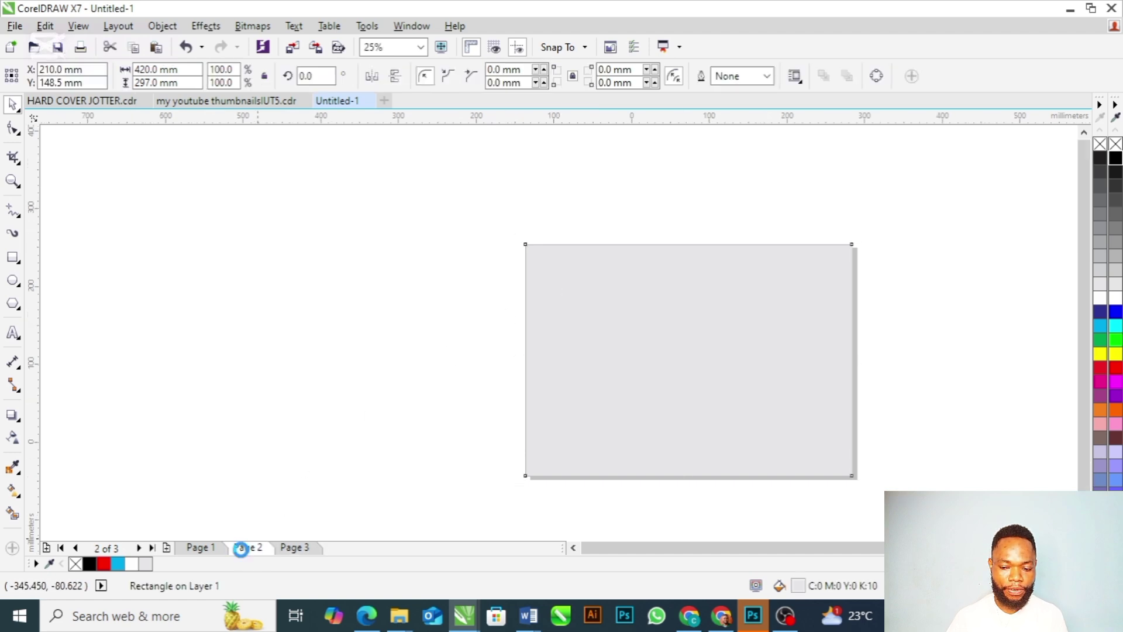
click(211, 550)
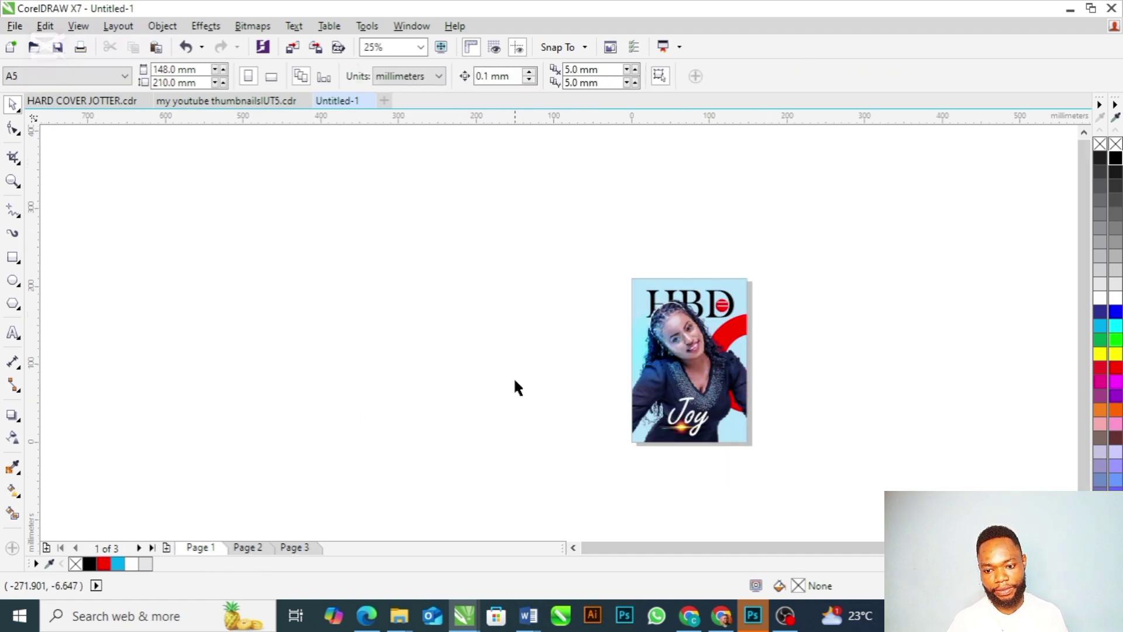
drag(587, 257, 794, 458)
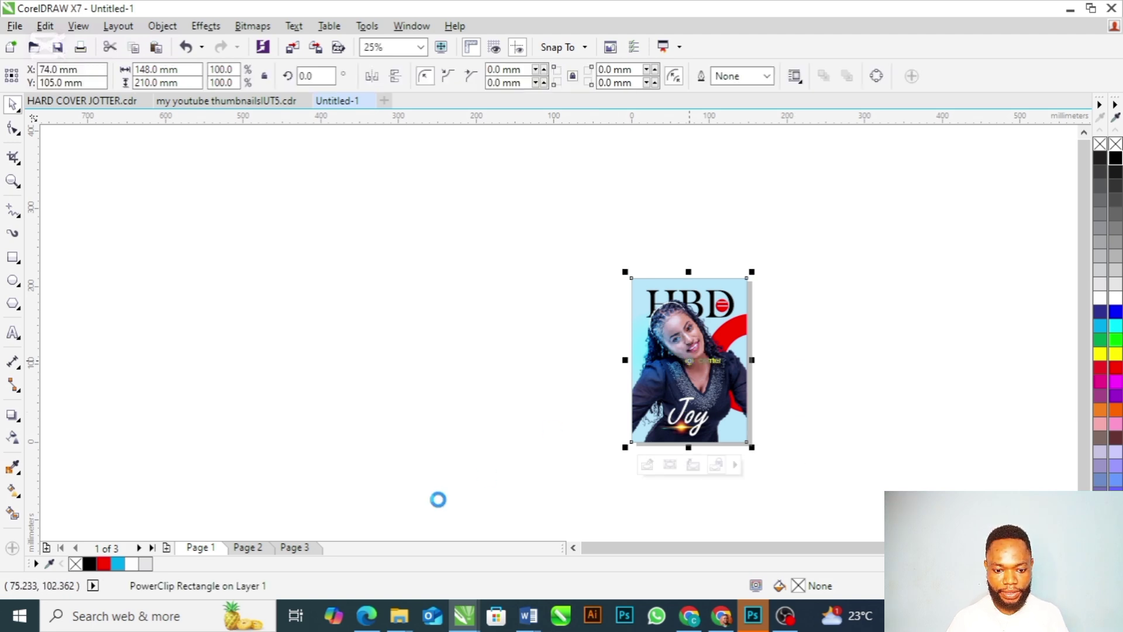
click(296, 548)
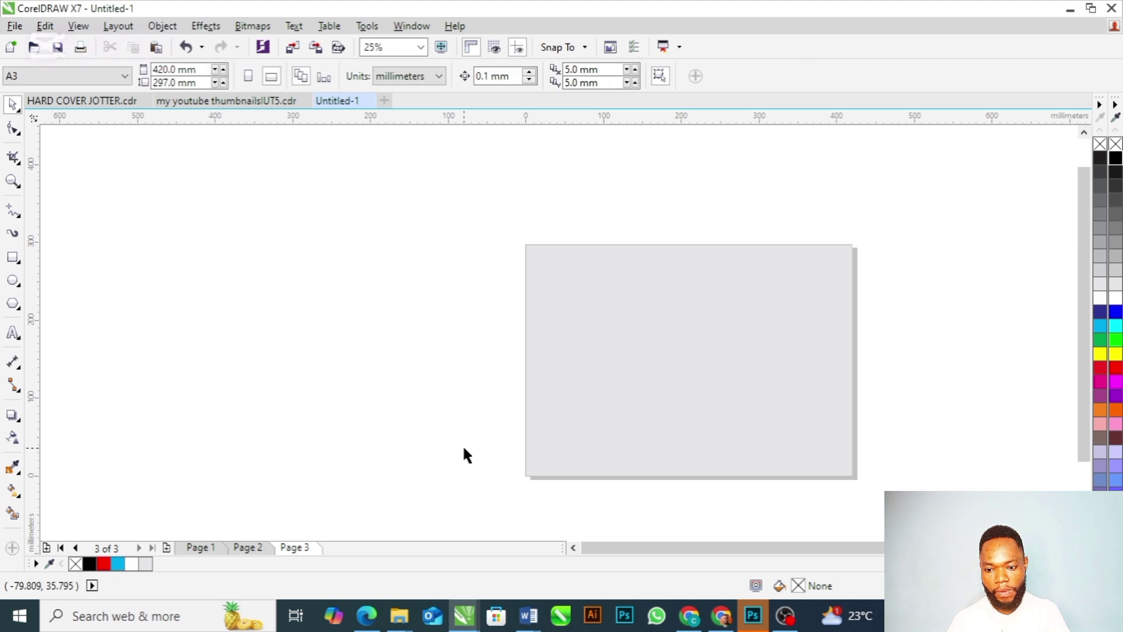
key(ctrl+v)
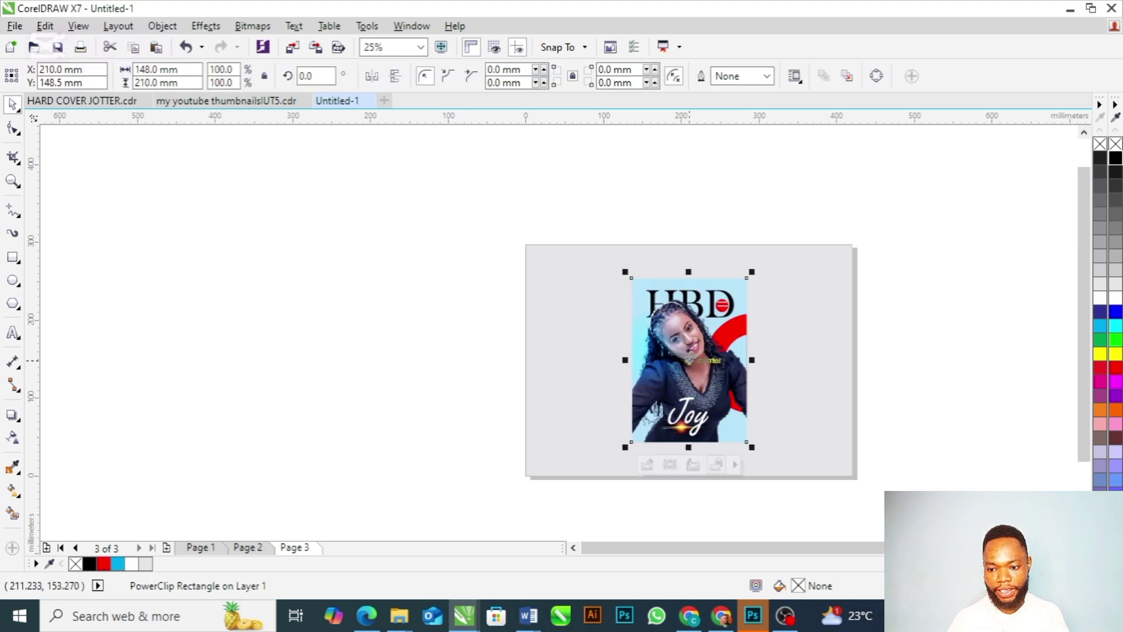
drag(708, 354, 746, 354)
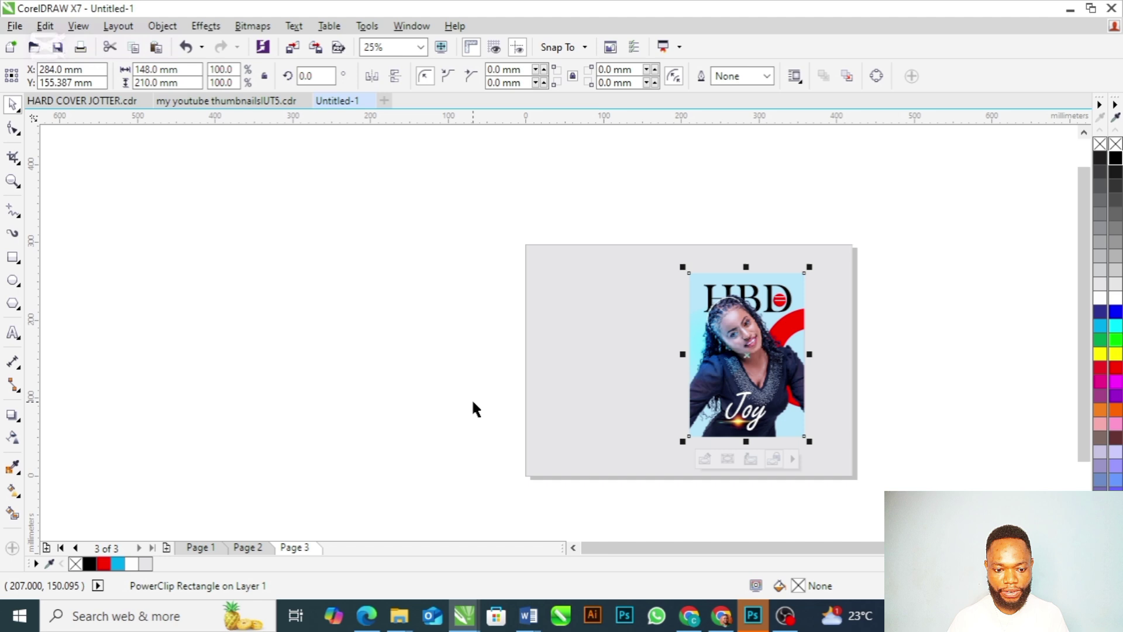
click(375, 416)
- Copy the black-and-gold cover from page 2 onto page 3 and place it in the left half of the sheet
click(248, 548)
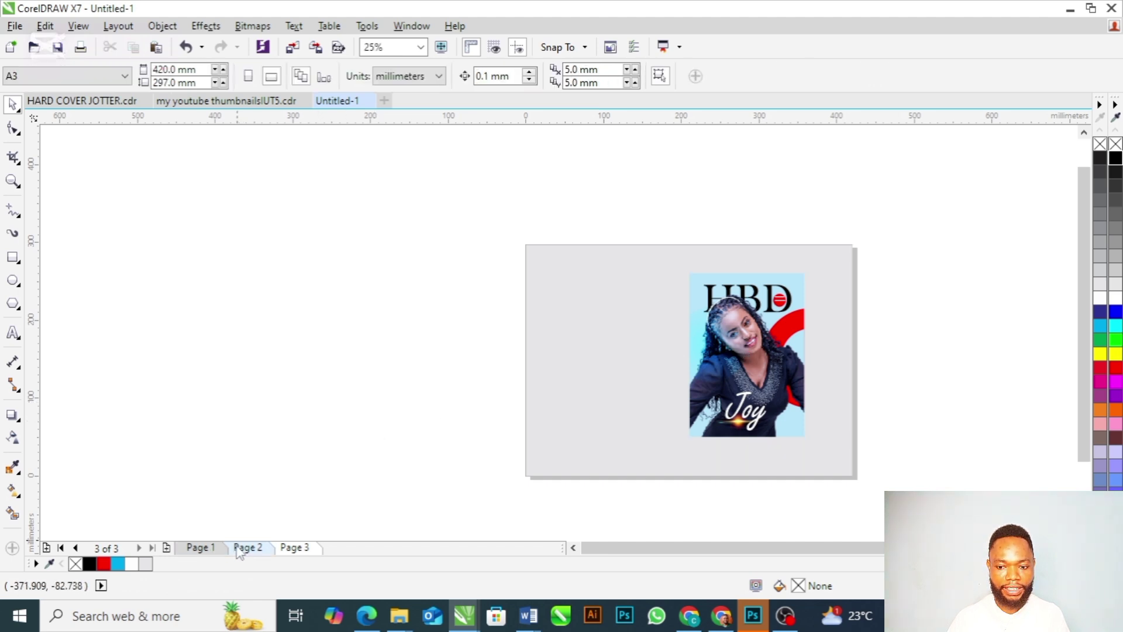
drag(606, 246, 808, 491)
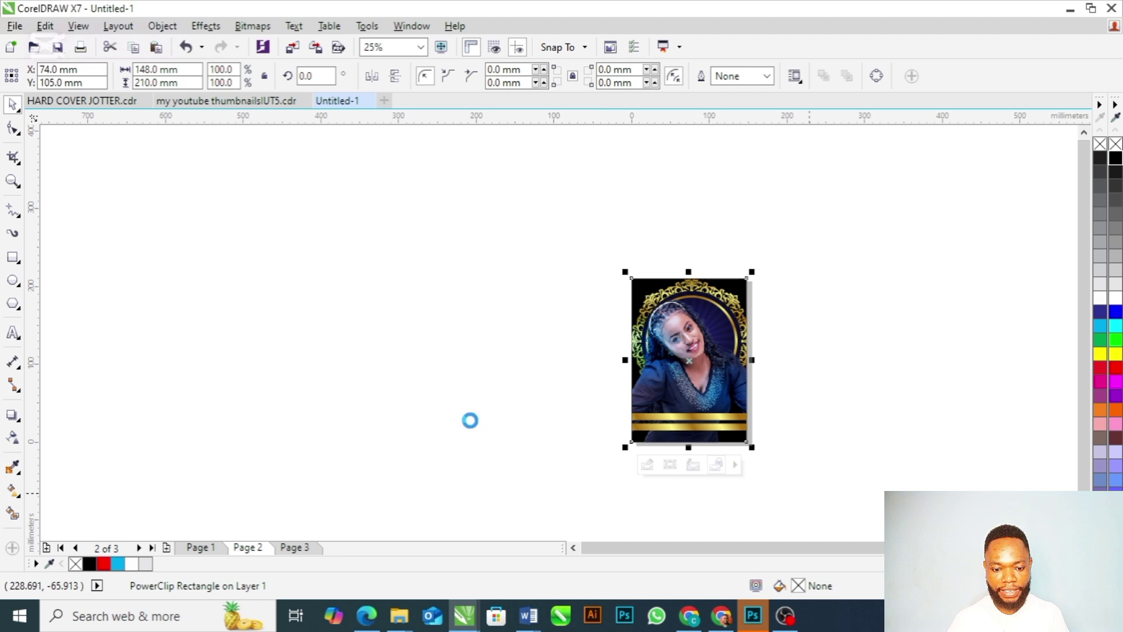
click(296, 548)
click(445, 430)
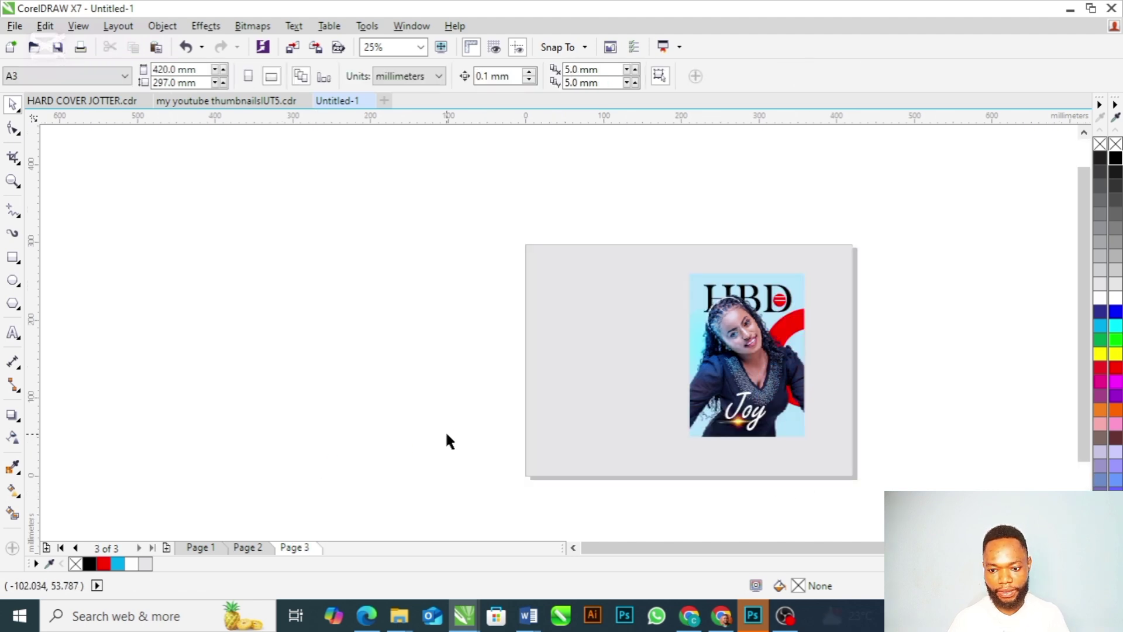
key(ctrl+v)
drag(694, 351, 605, 349)
- Align the two covers on a common horizontal centre line and move the pair to about the middle of the A3 page
key(z)
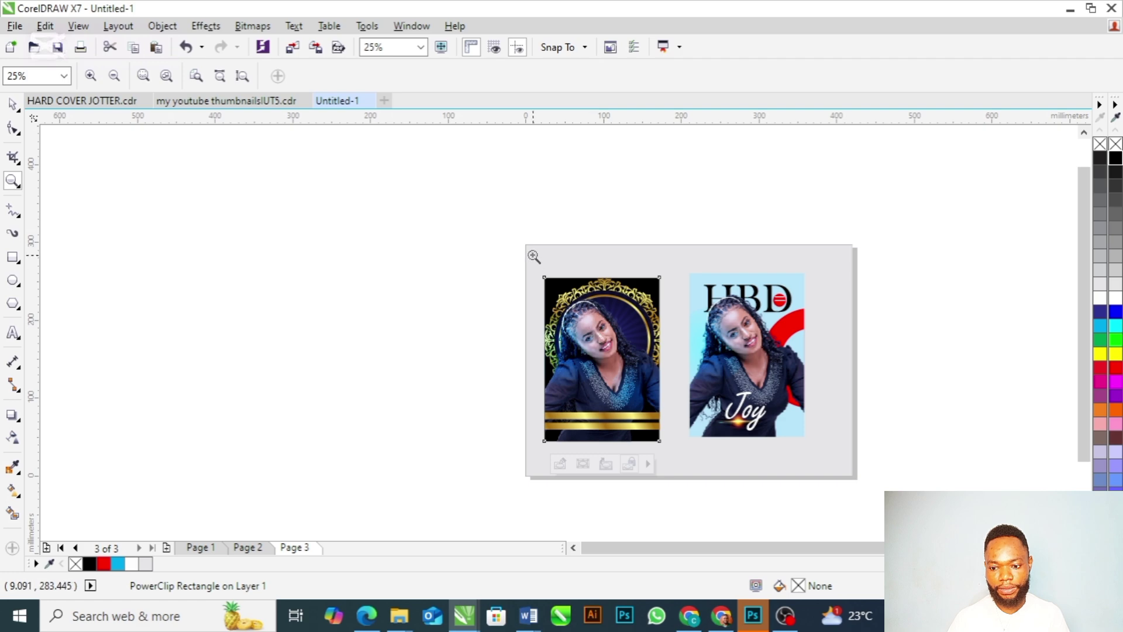
drag(516, 240, 882, 500)
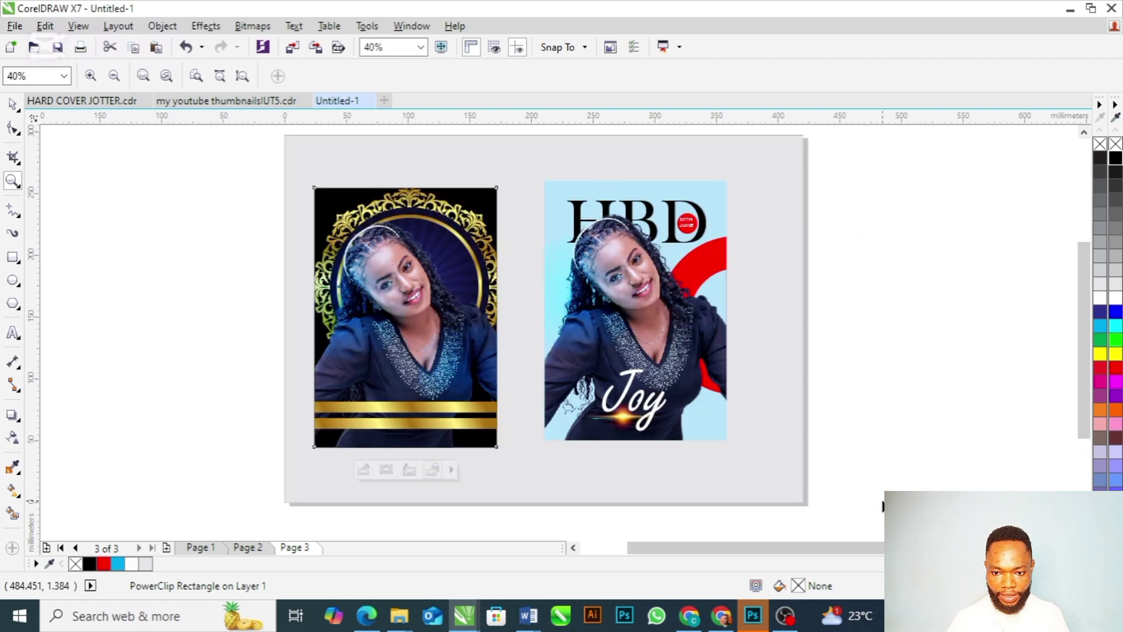
key(space)
click(576, 320)
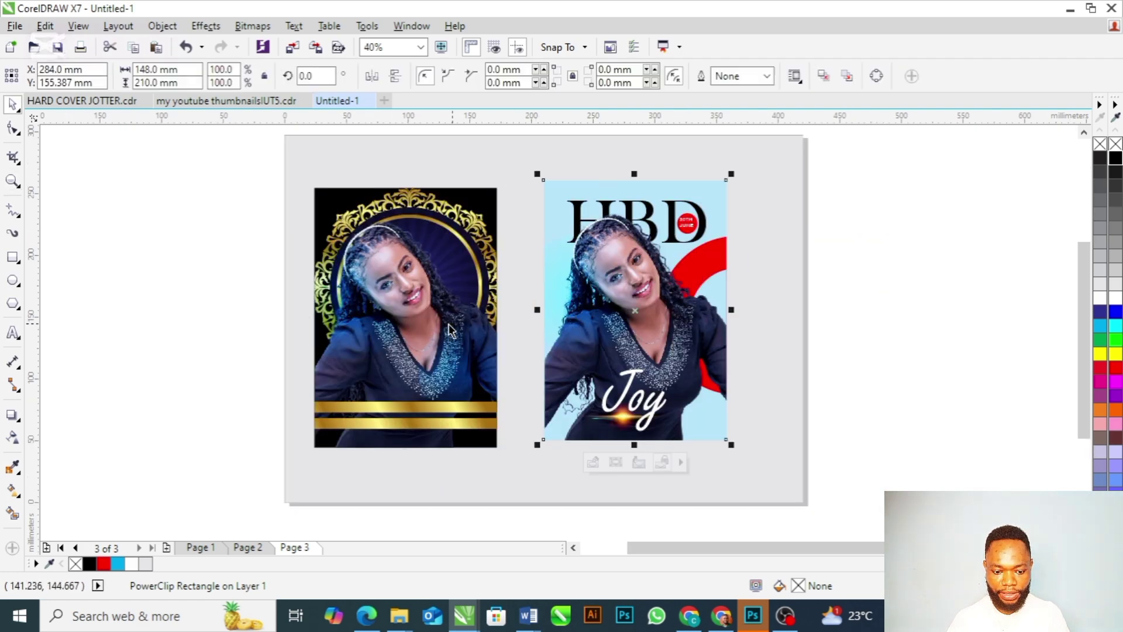
shift+click(407, 320)
key(e)
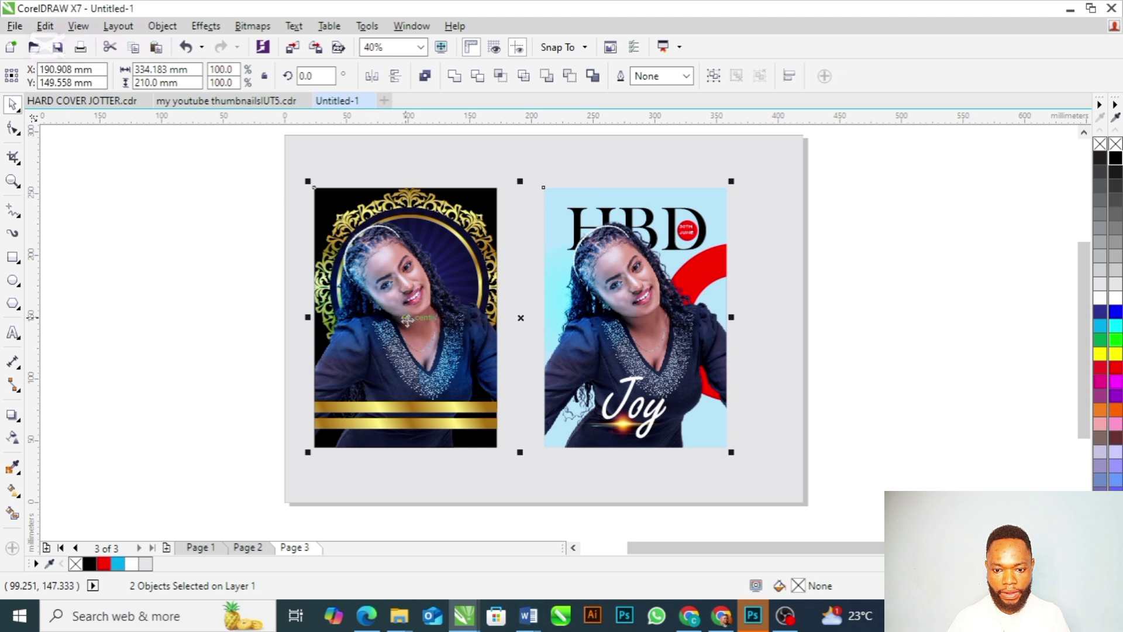
drag(522, 318, 546, 316)
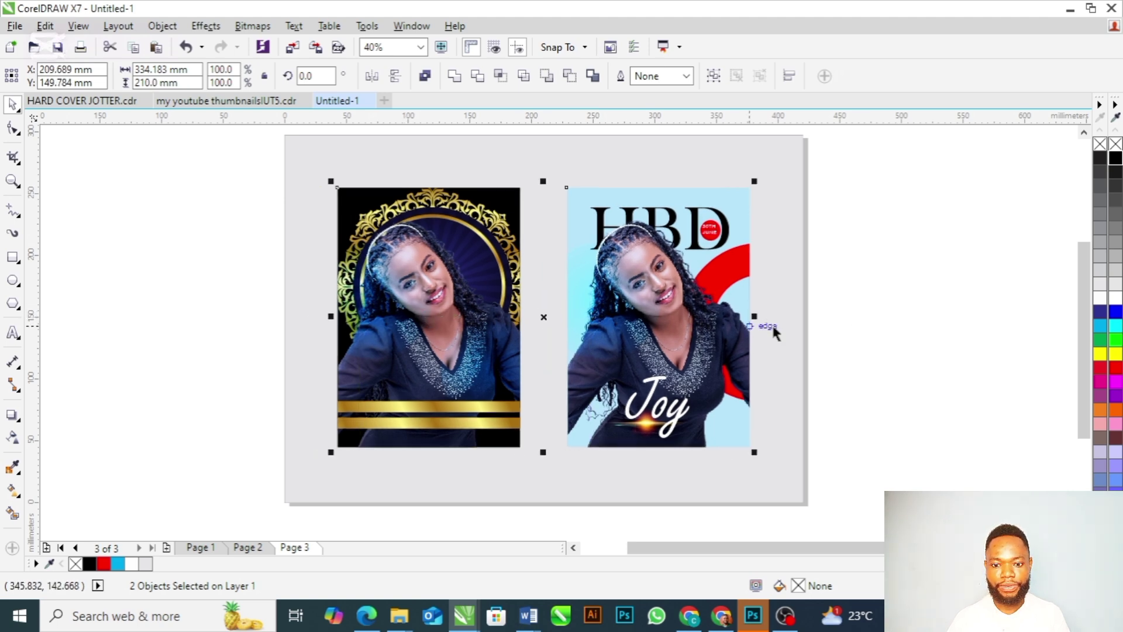
click(854, 332)
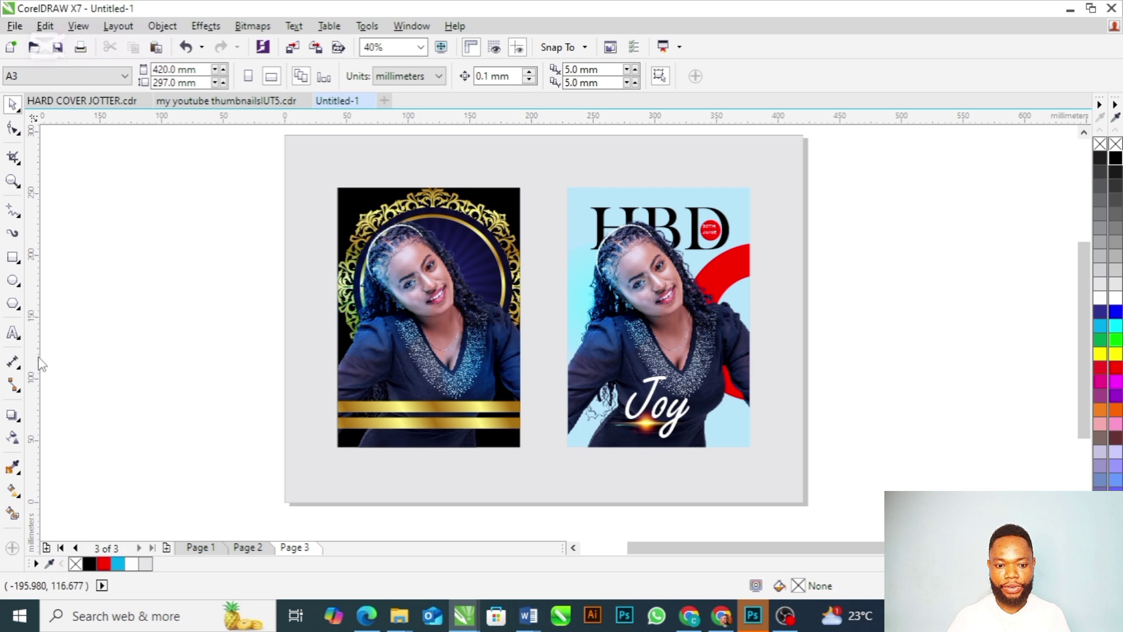
- Add a vertical guideline at the sheet's centre, X 210 mm, and guidelines along the covers' top, bottom and outer side edges
drag(35, 363, 231, 364)
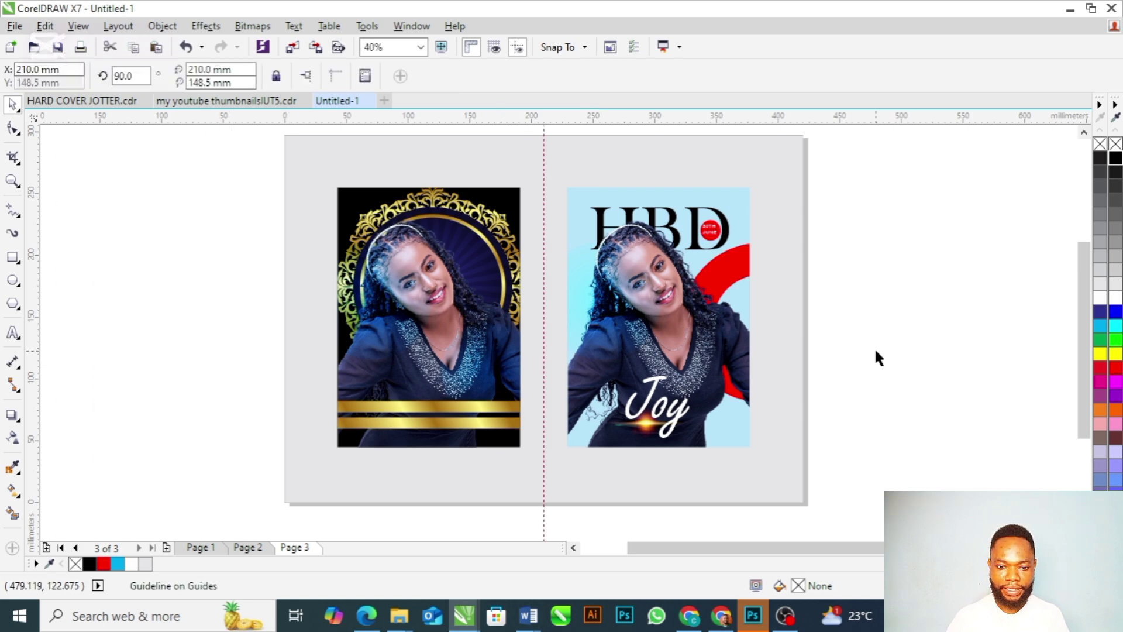
click(874, 346)
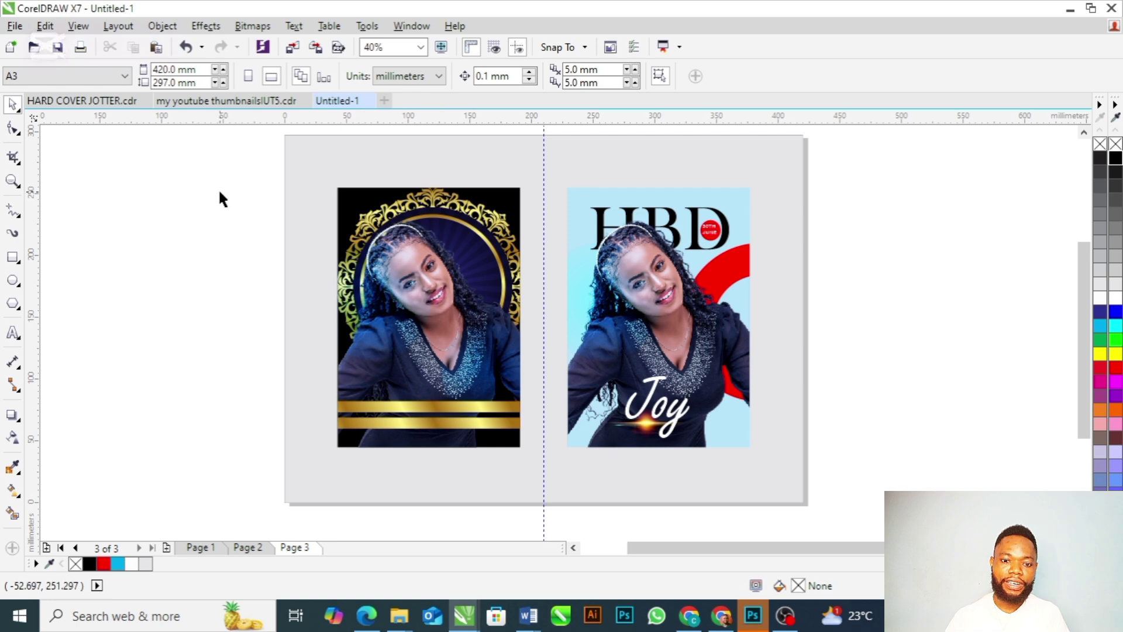
drag(353, 151, 356, 188)
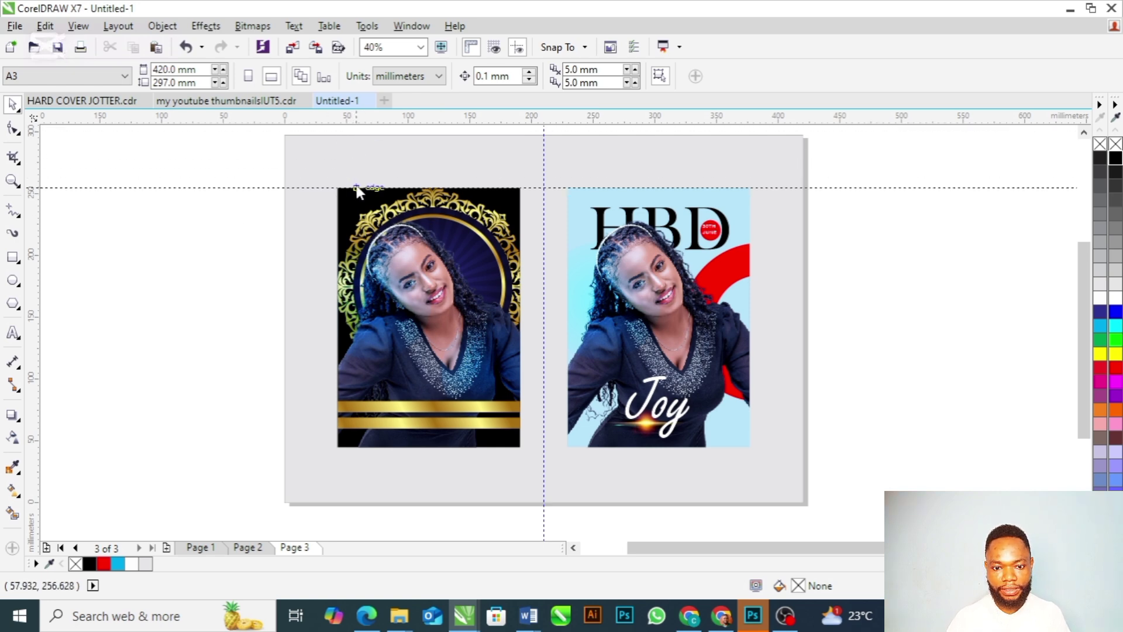
click(356, 188)
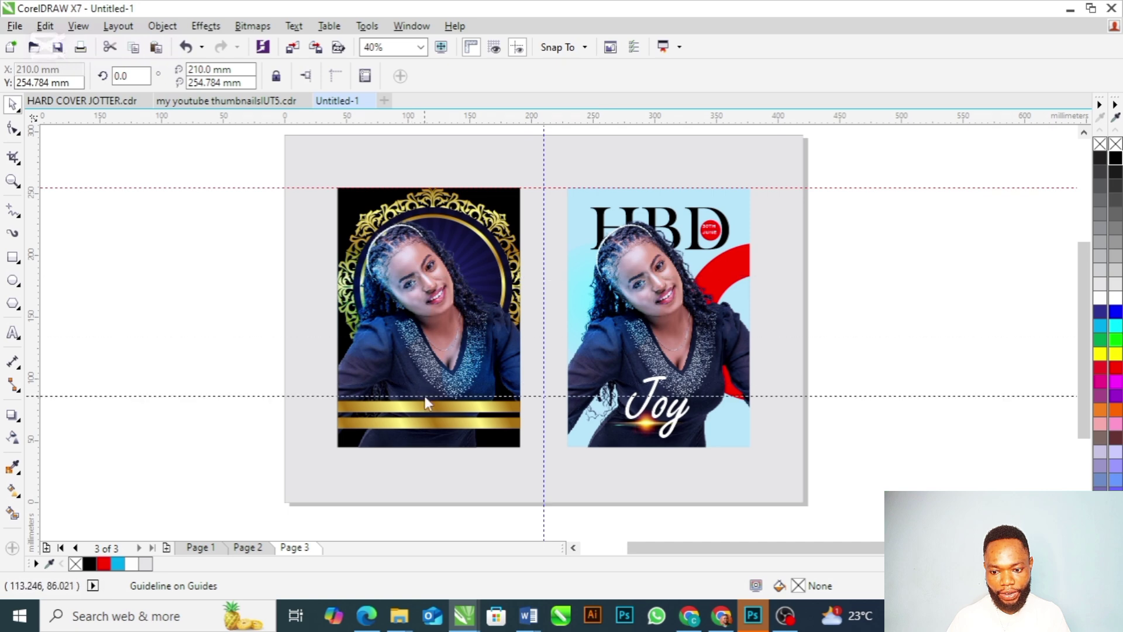
drag(424, 395, 429, 449)
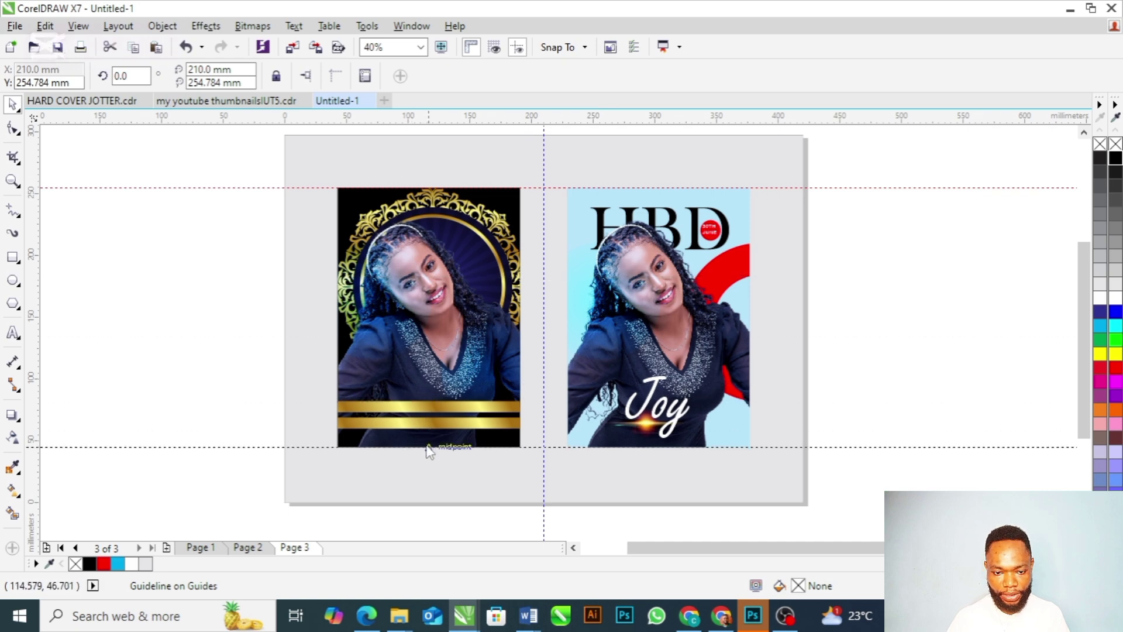
drag(428, 448, 428, 449)
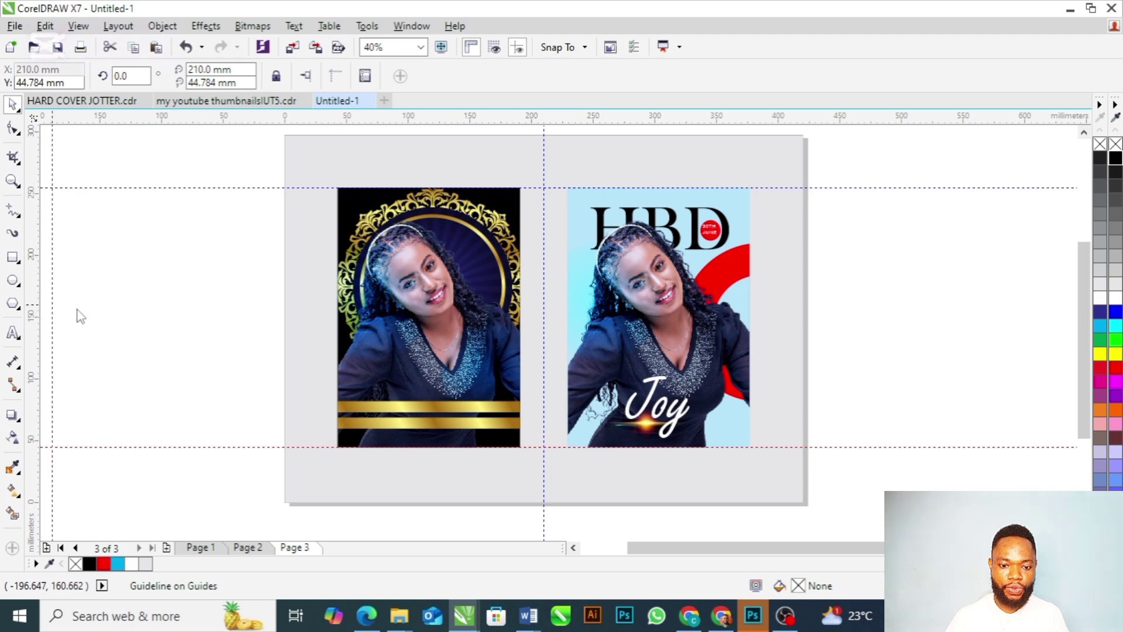
drag(52, 313, 752, 355)
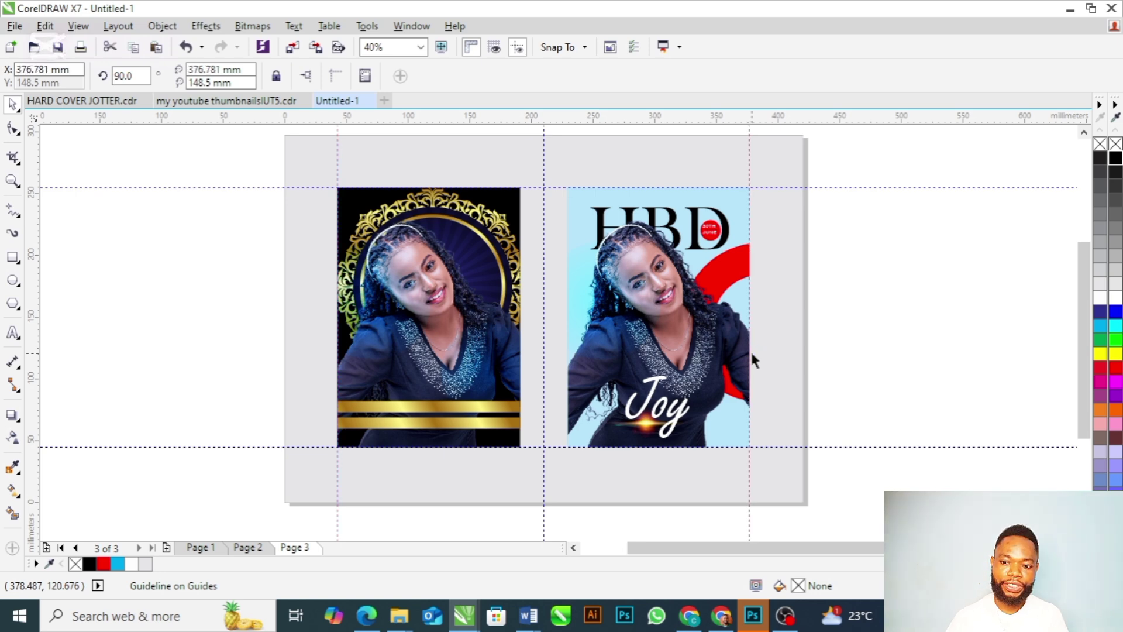
click(945, 310)
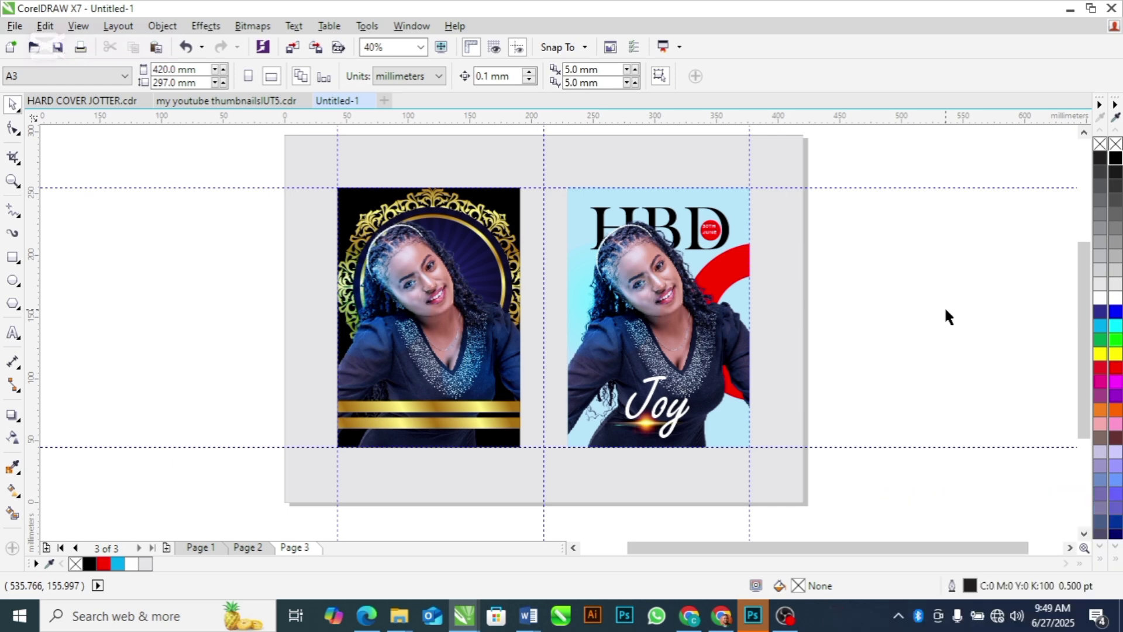
click(789, 348)
click(896, 360)
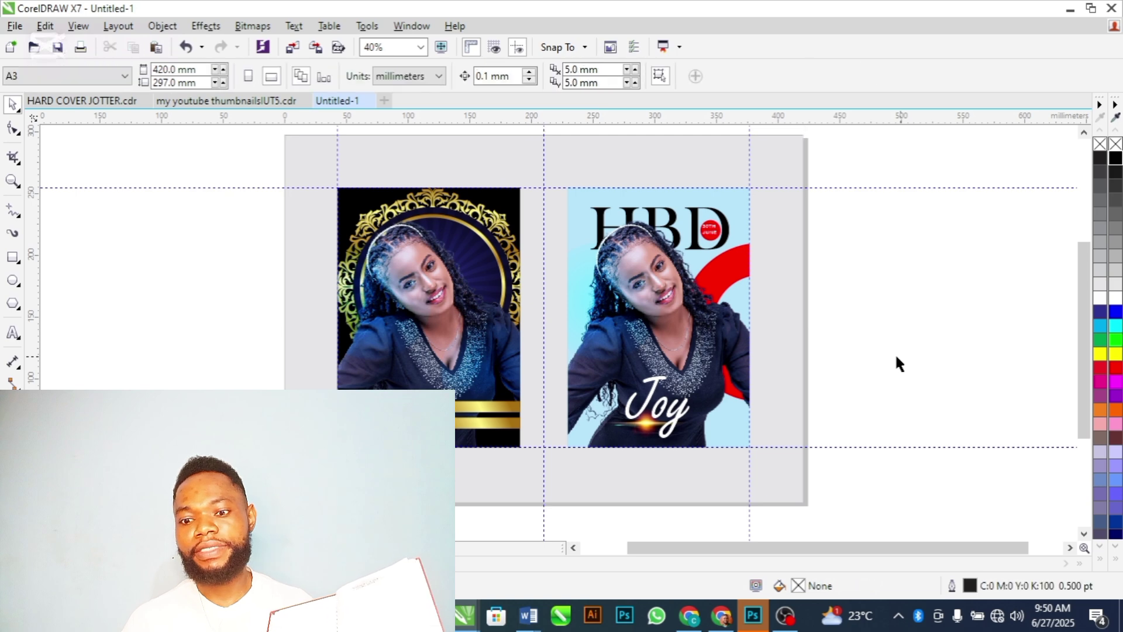
click(778, 330)
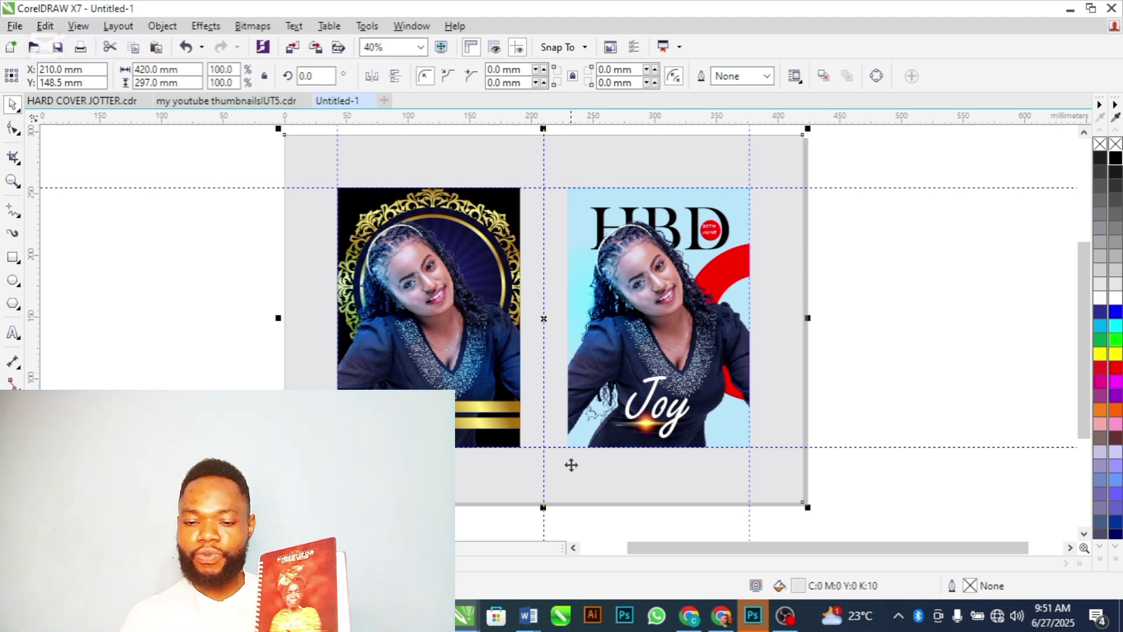
click(659, 388)
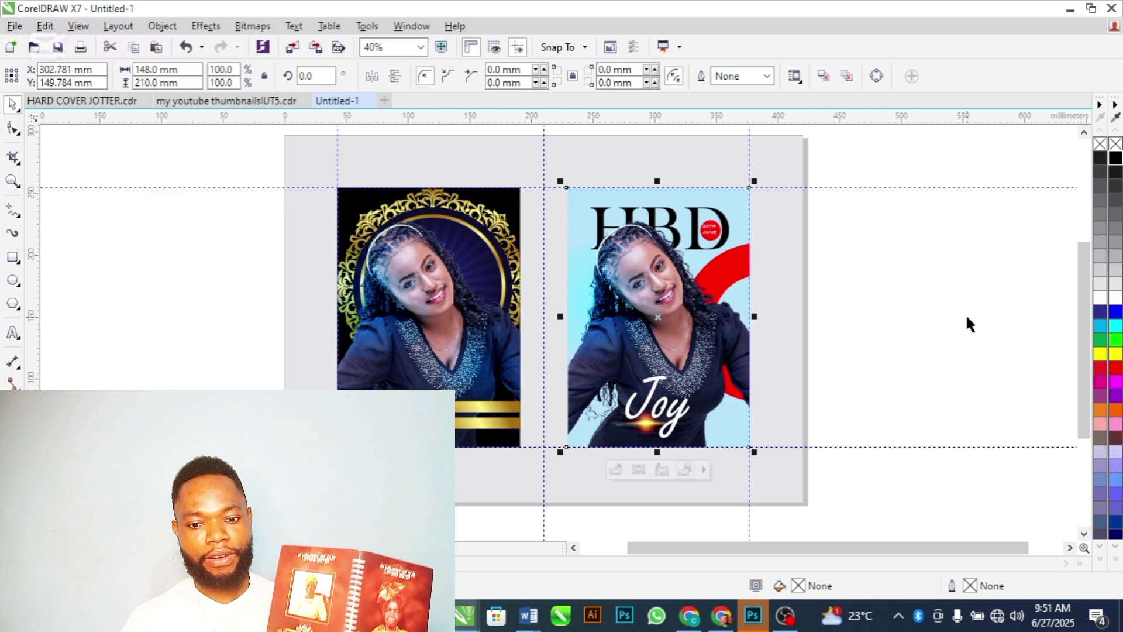
click(493, 381)
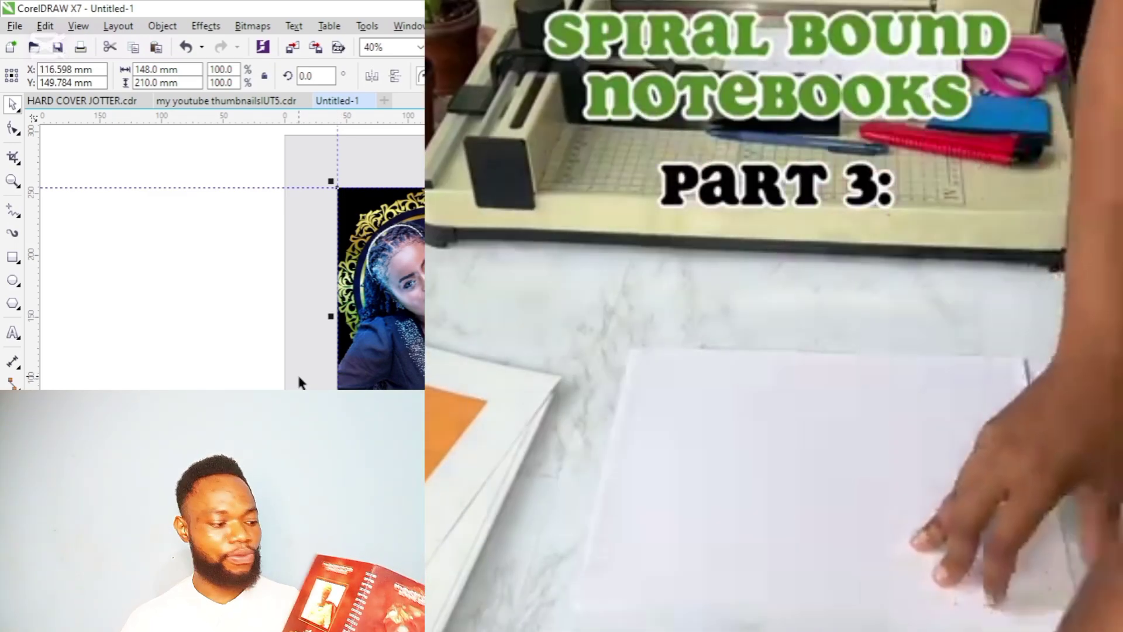
click(297, 374)
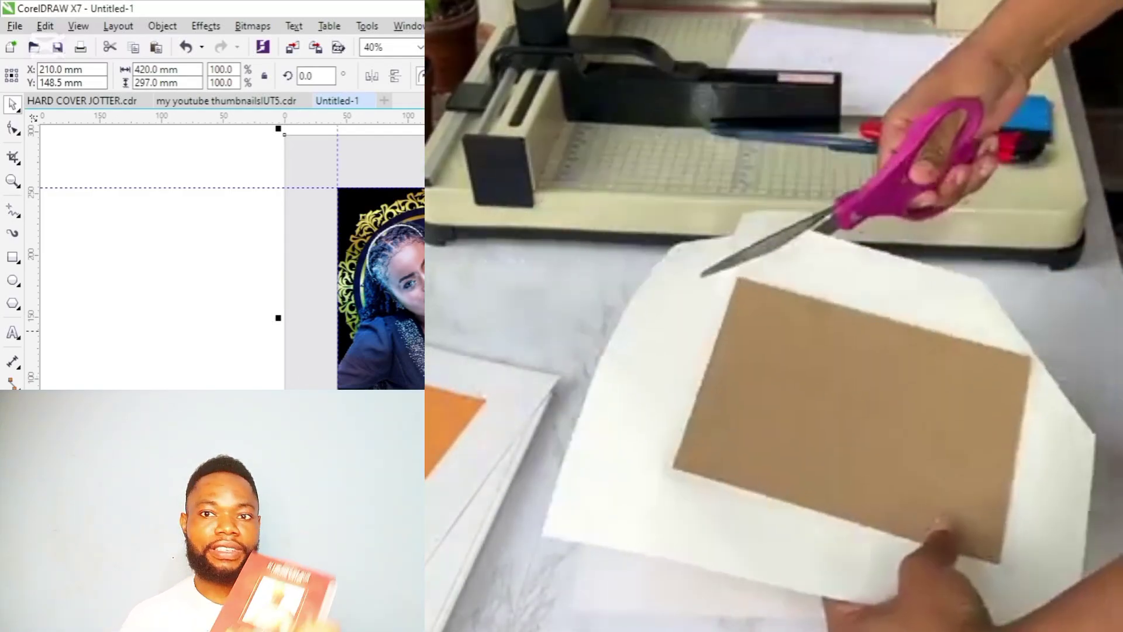
click(380, 292)
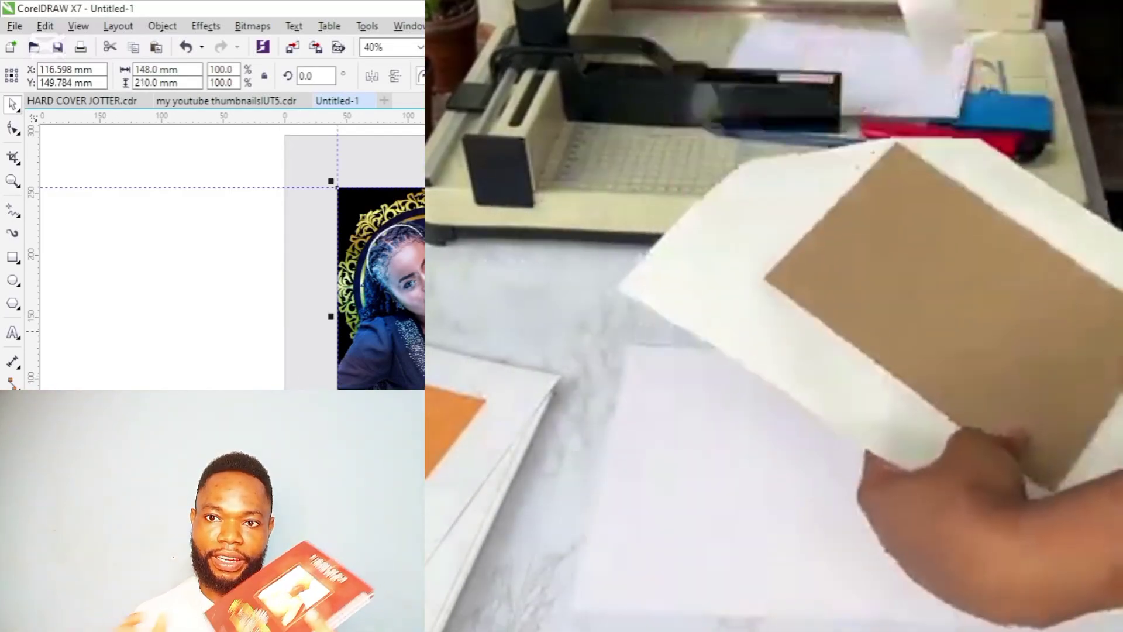